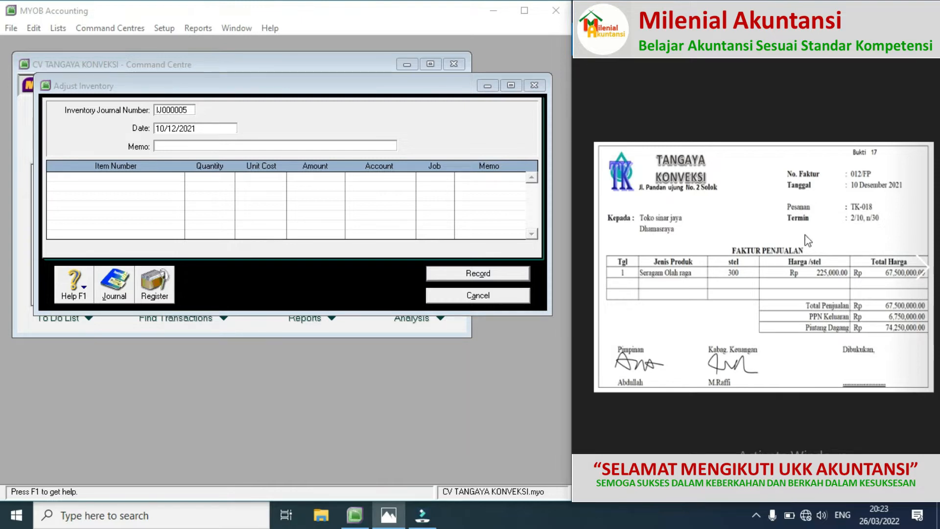
# Close the inventory adjustment and start a new sales invoice for customer TOKO SINAR JAYA
pyautogui.click(498, 294)
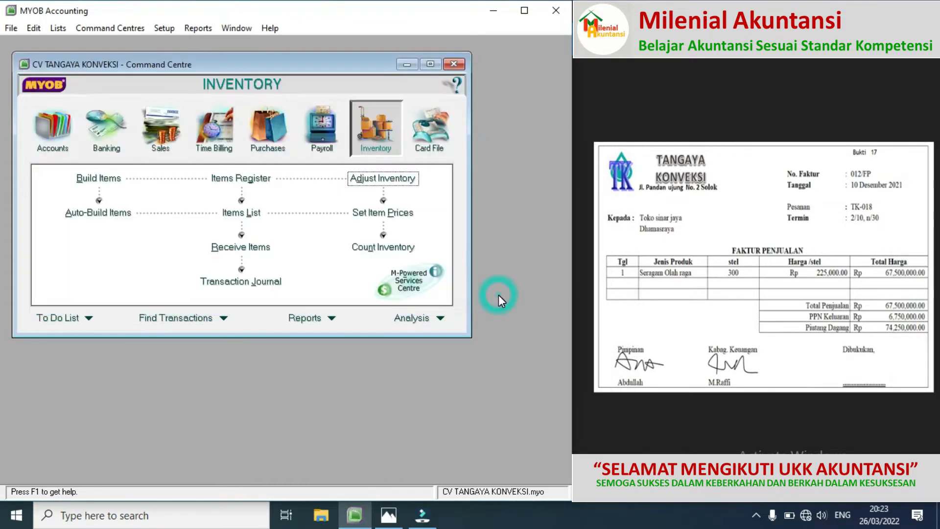
pyautogui.click(171, 131)
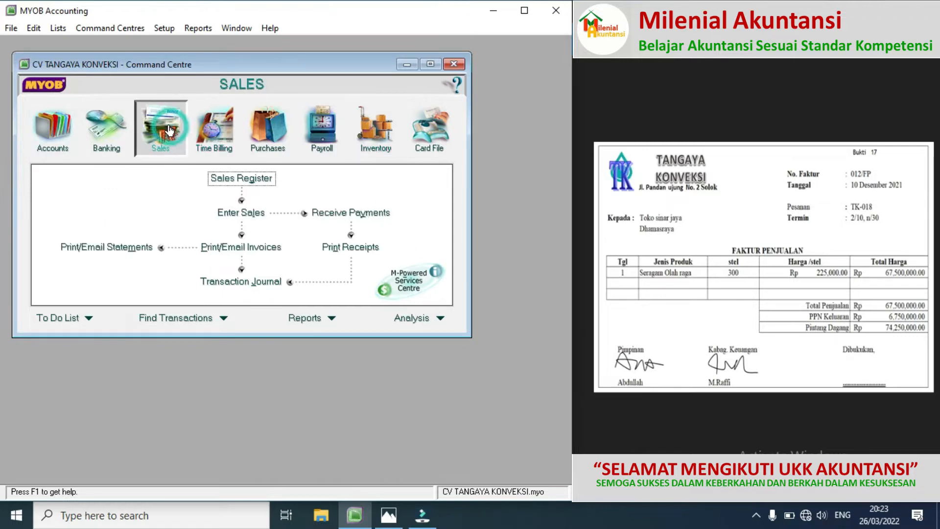
pyautogui.click(254, 219)
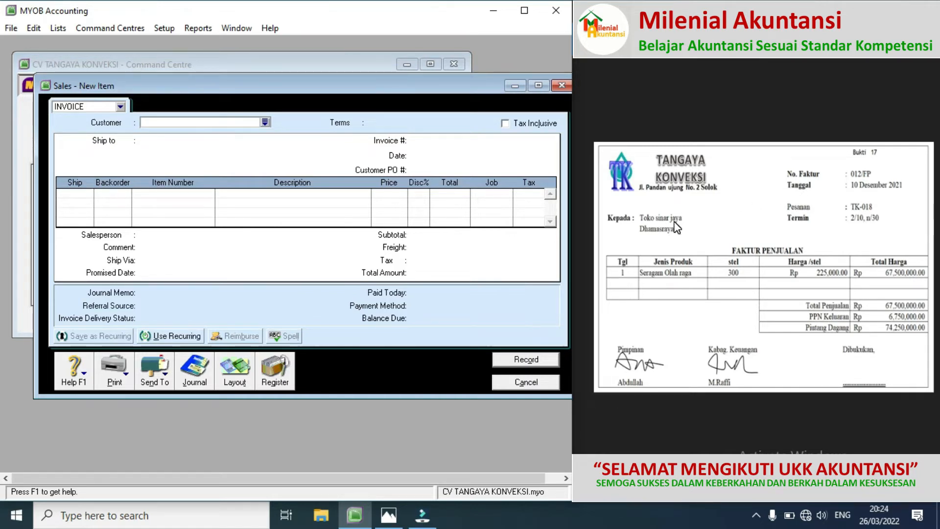
pyautogui.click(264, 122)
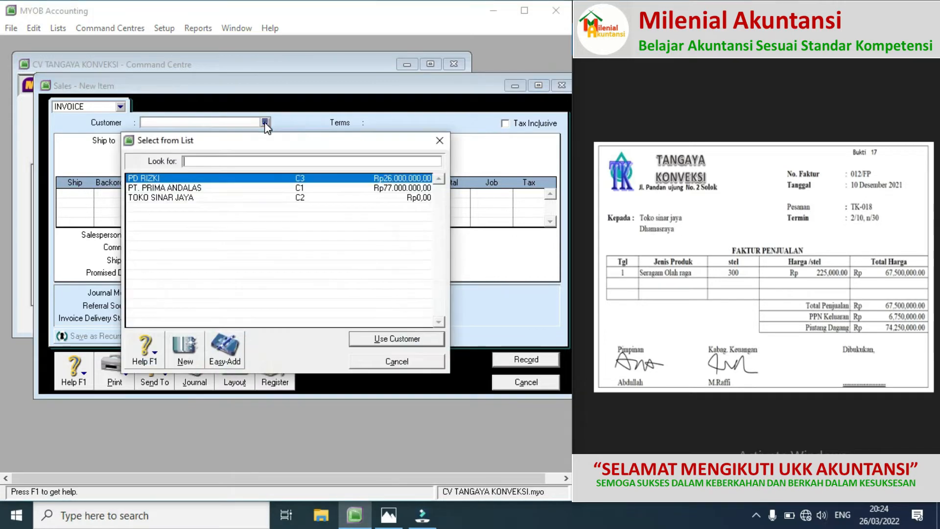
pyautogui.doubleClick(183, 198)
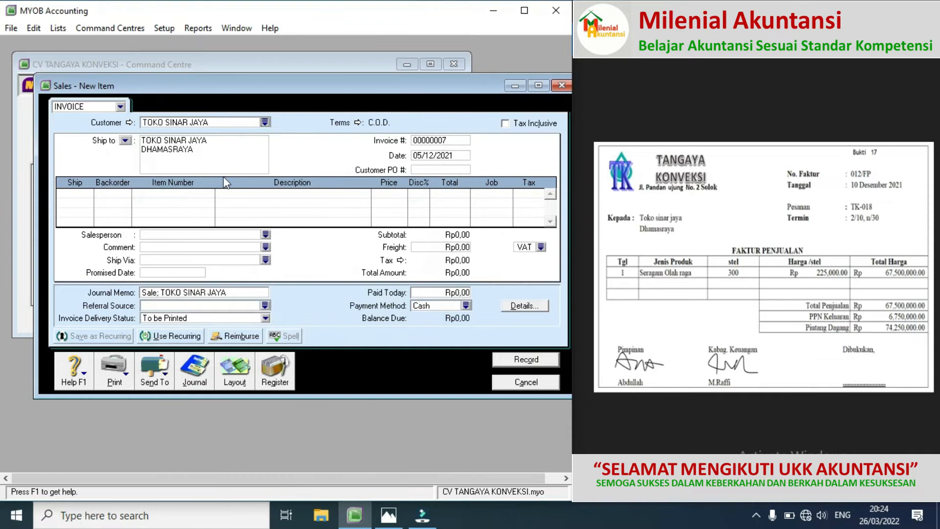
# Set the invoice's credit terms to in a given number of days, with 10 discount days, 30 balance due days and 2% early payment discount
pyautogui.click(358, 123)
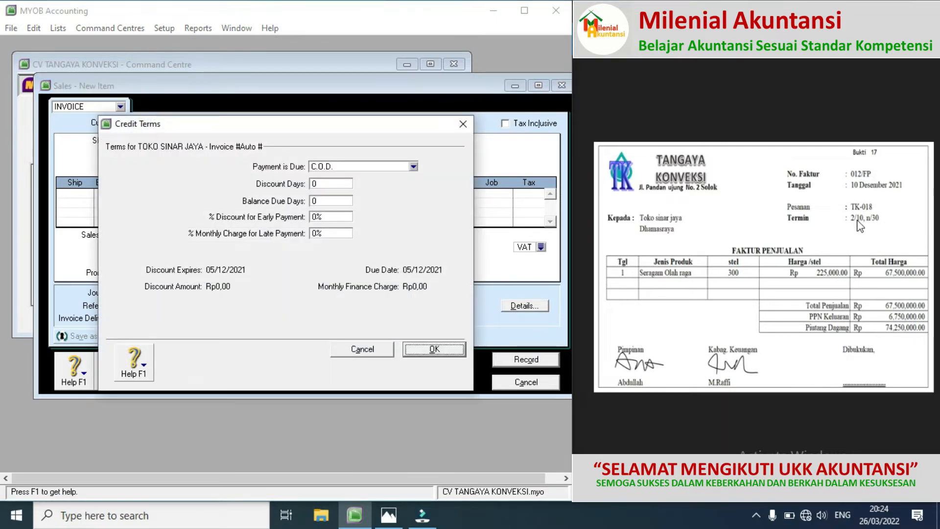
pyautogui.click(414, 167)
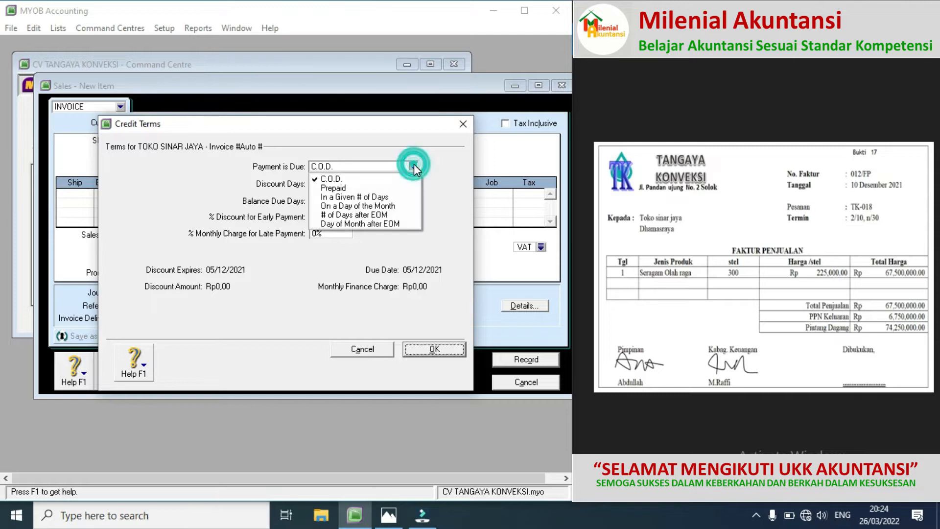
pyautogui.click(375, 197)
pyautogui.write('10')
pyautogui.click(320, 200)
pyautogui.write('30')
pyautogui.click(319, 216)
pyautogui.write('2')
pyautogui.click(418, 347)
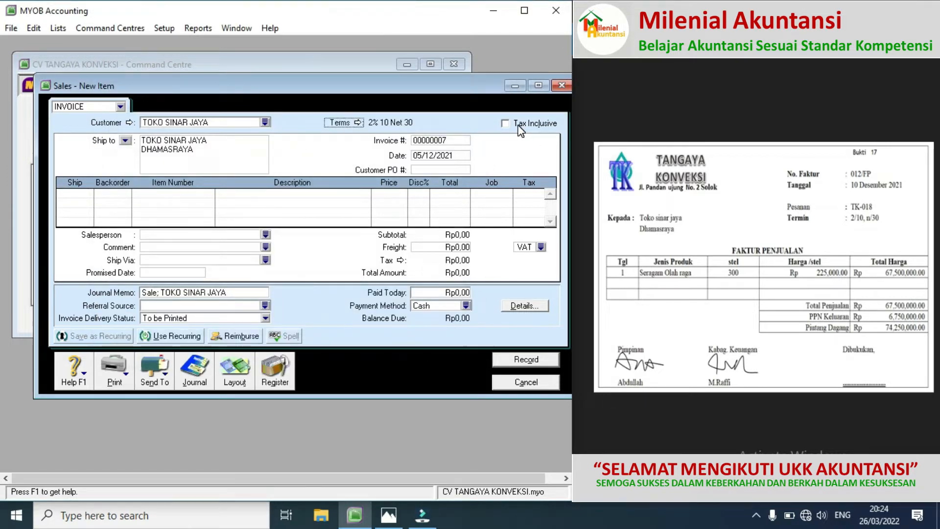
# Set the invoice number to 012/FP and the invoice date to 10/12/2021
pyautogui.click(453, 141)
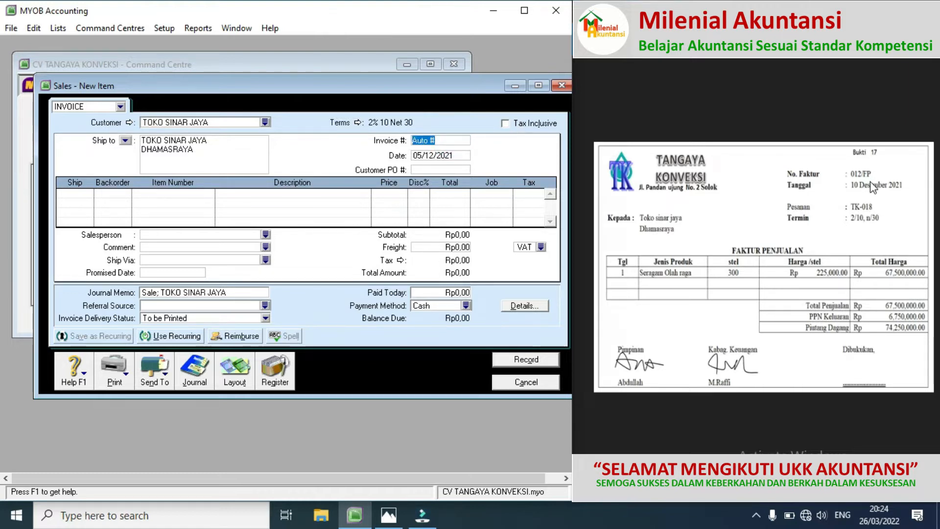
pyautogui.write('012/FP')
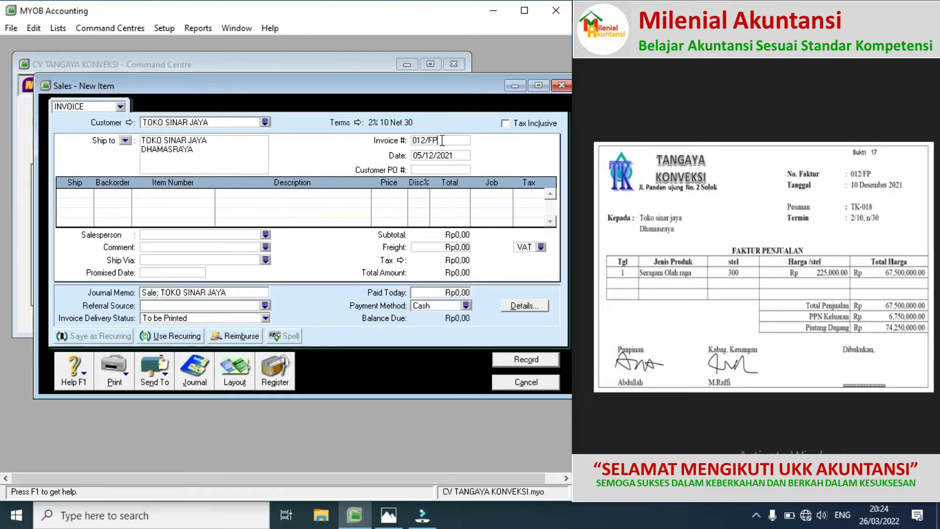
pyautogui.click(423, 156)
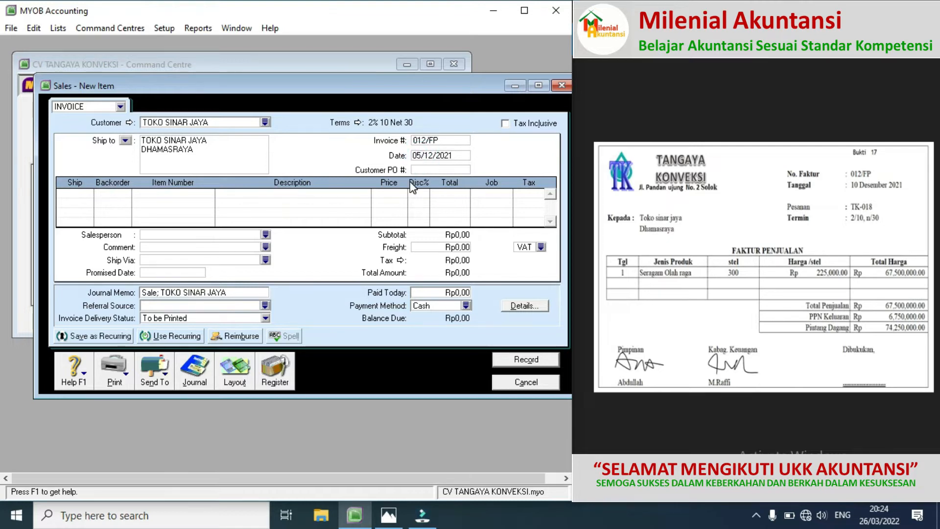
pyautogui.write('10')
# Add 300 units of item TK-018 at a price of Rp225.000 each and record the invoice
pyautogui.click(91, 193)
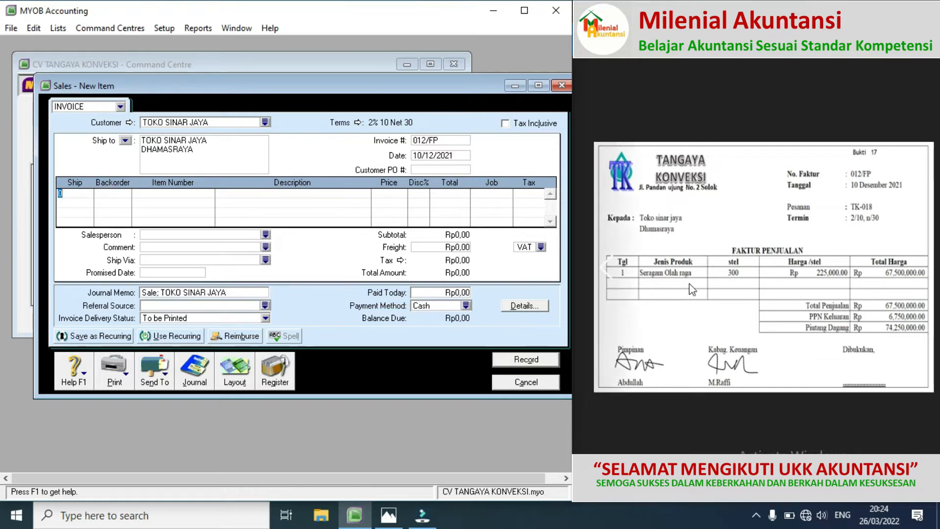
pyautogui.write('300')
pyautogui.press('Tab')
pyautogui.press('Tab')
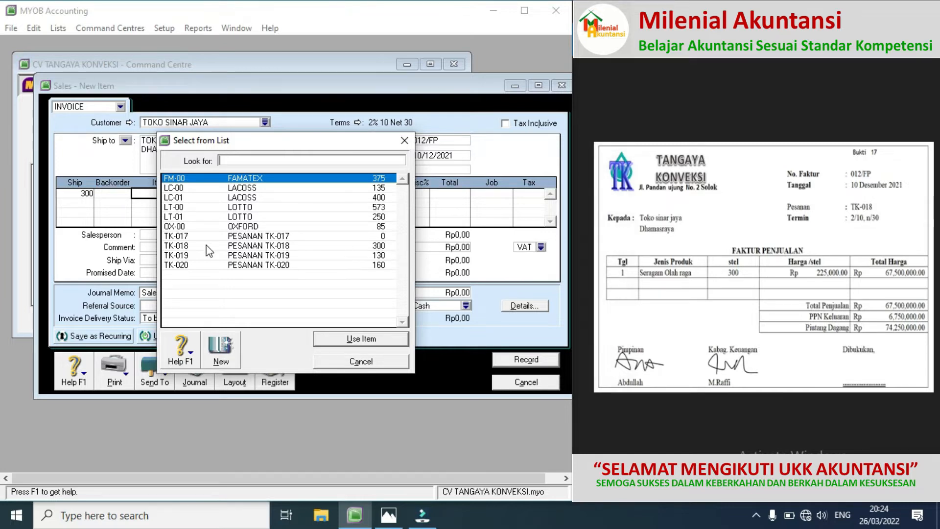
pyautogui.doubleClick(229, 246)
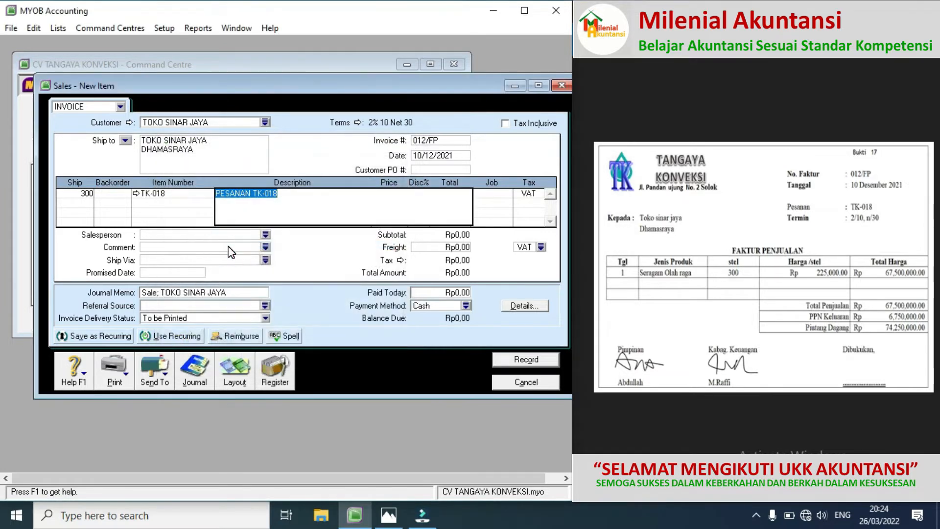
pyautogui.press('Tab')
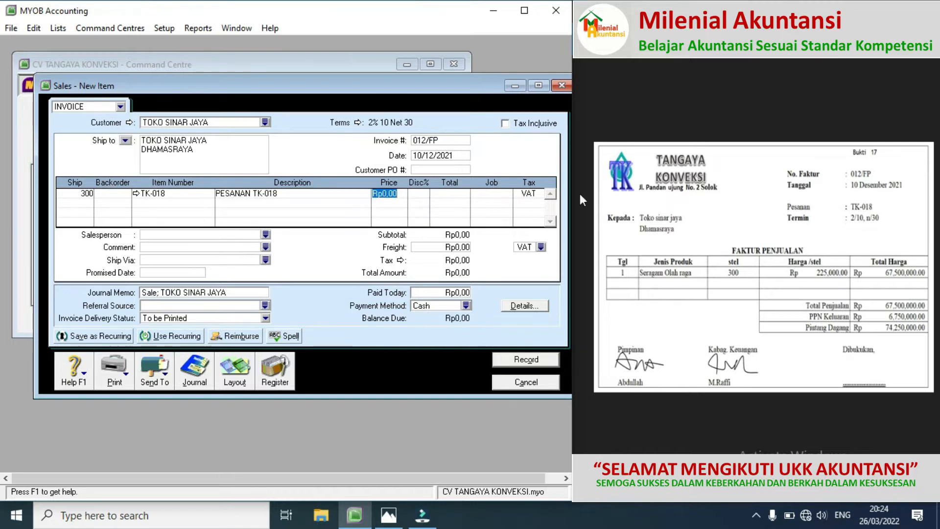
pyautogui.write('22')
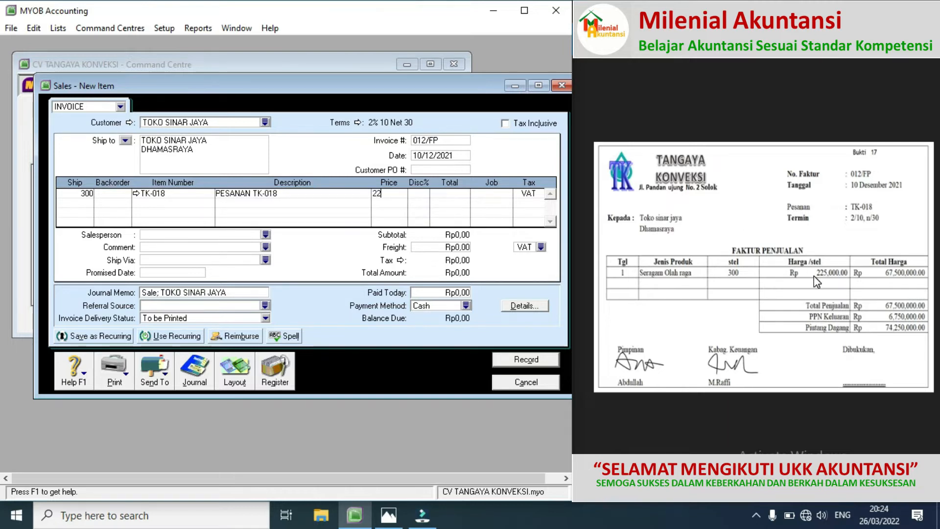
pyautogui.write('5000')
pyautogui.press('Tab')
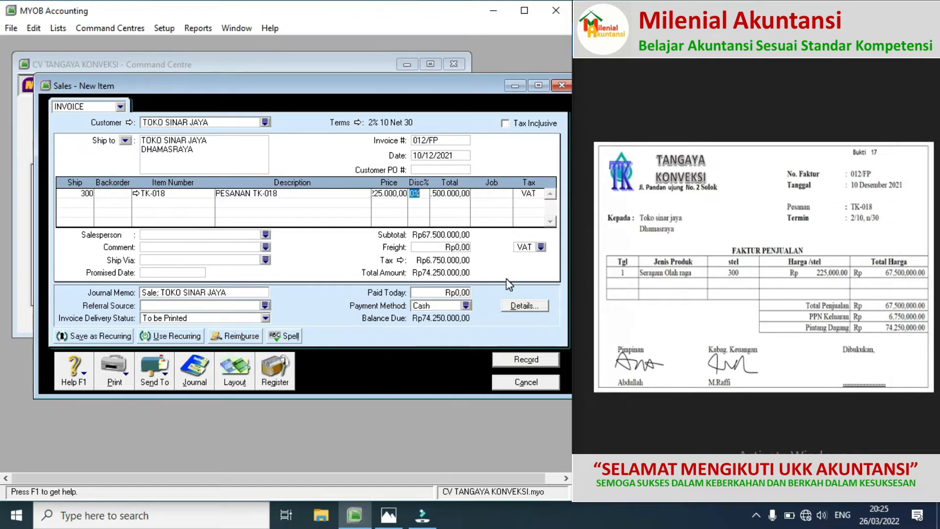
pyautogui.click(516, 362)
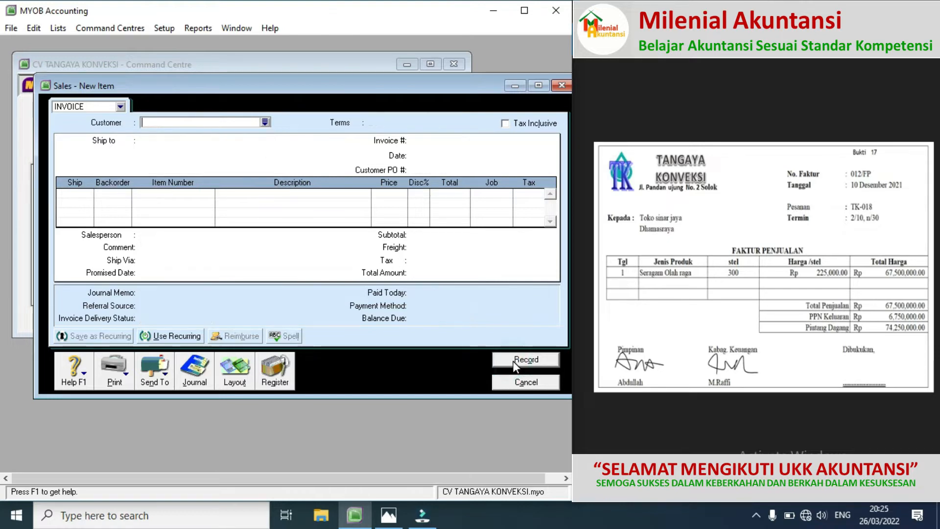
# Bring up voucher 18 and check its cost against the latest TOKO SINAR JAYA sale in the sales transaction journal
pyautogui.click(928, 262)
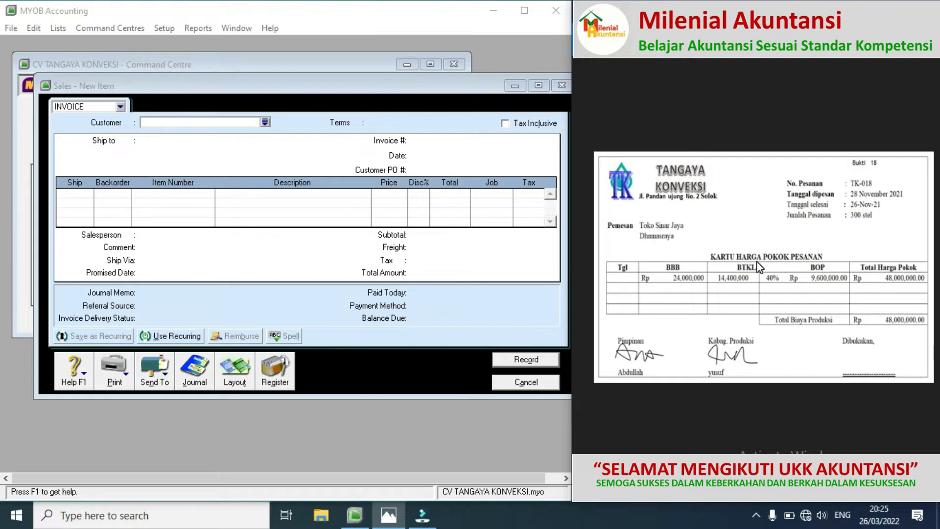
pyautogui.click(199, 368)
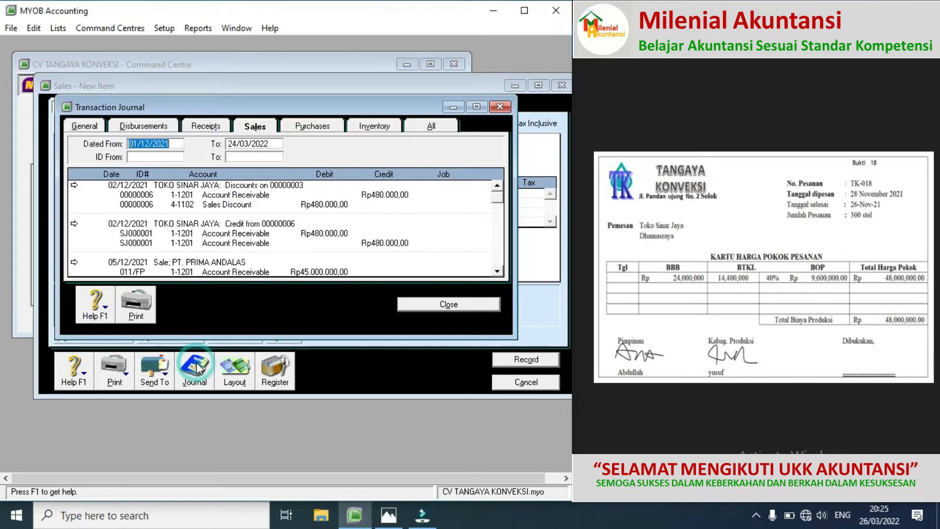
pyautogui.click(498, 271)
pyautogui.click(498, 272)
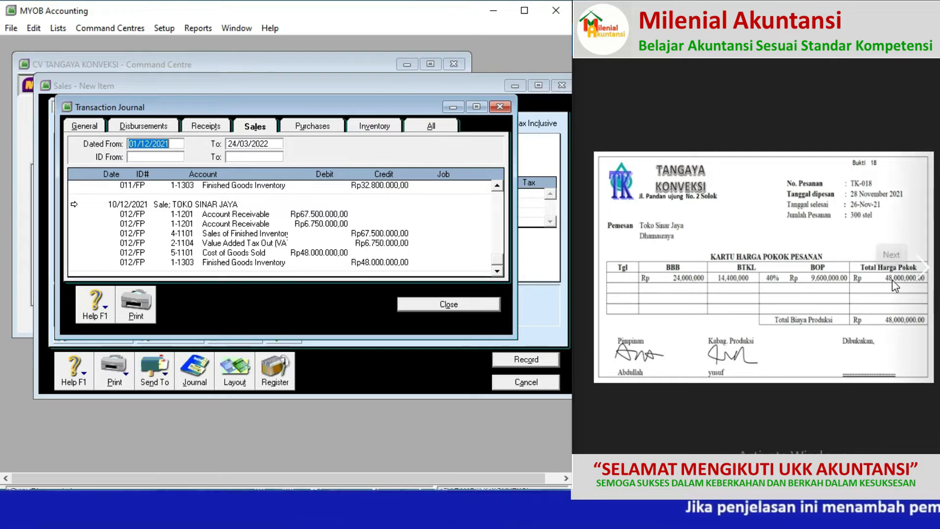
# Bring up voucher 19 and switch from the sales journal and invoice windows to a new Spend Money entry
pyautogui.click(923, 270)
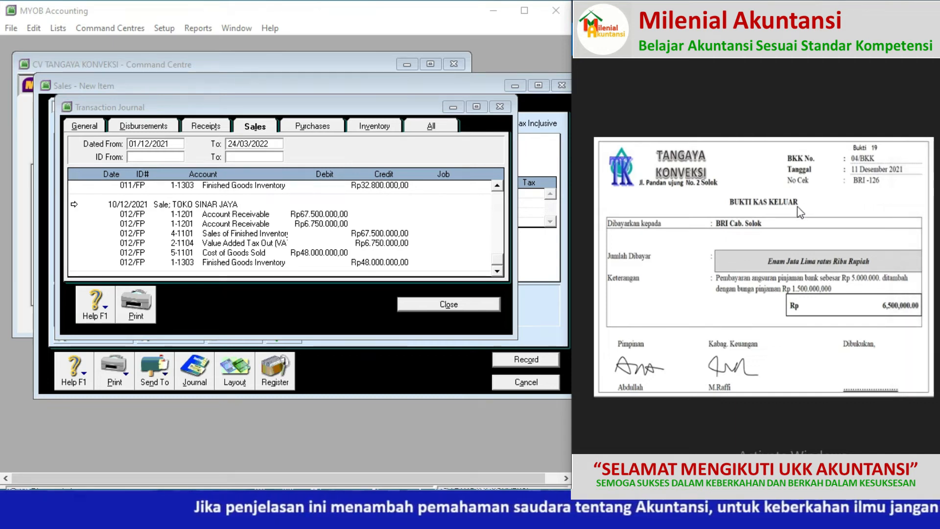
pyautogui.click(450, 306)
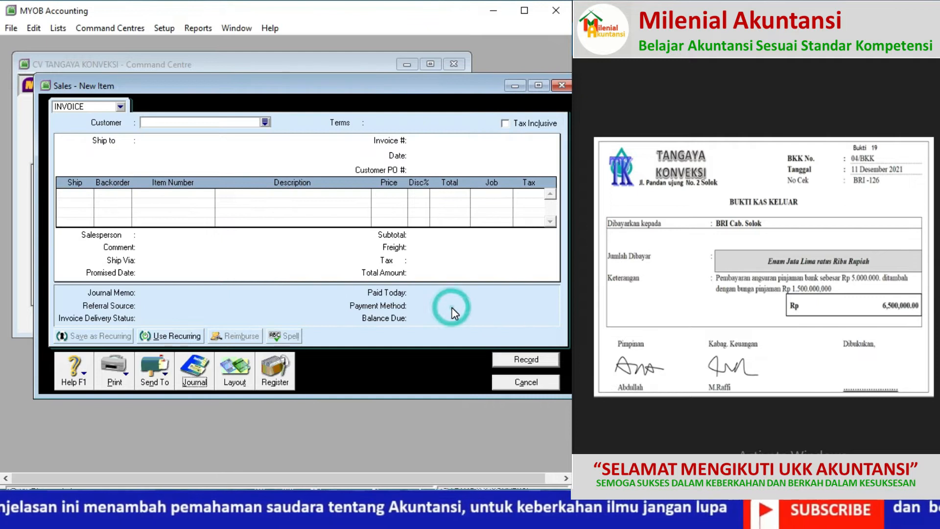
pyautogui.click(506, 384)
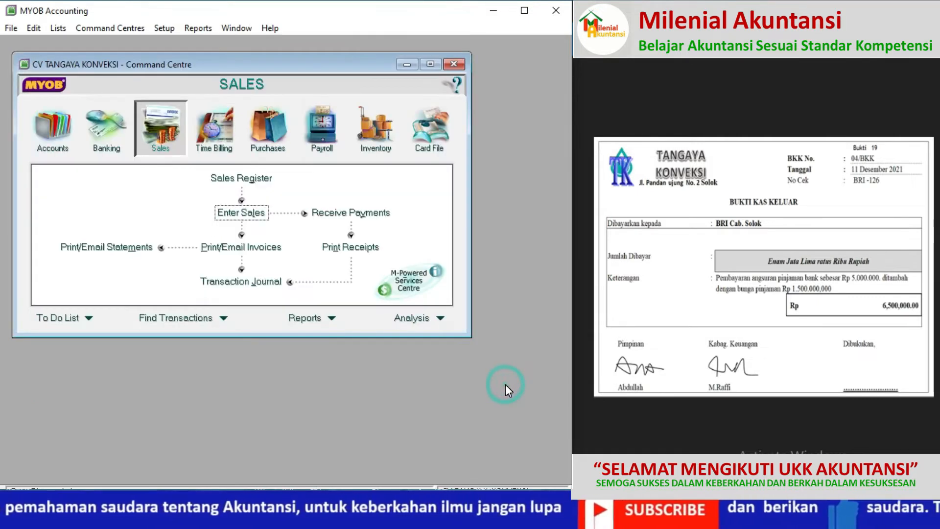
pyautogui.click(103, 128)
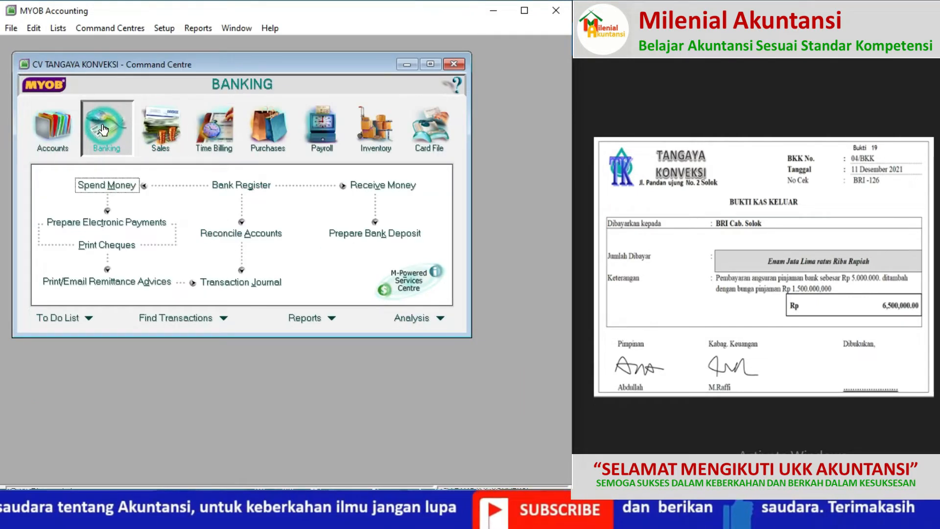
pyautogui.click(110, 185)
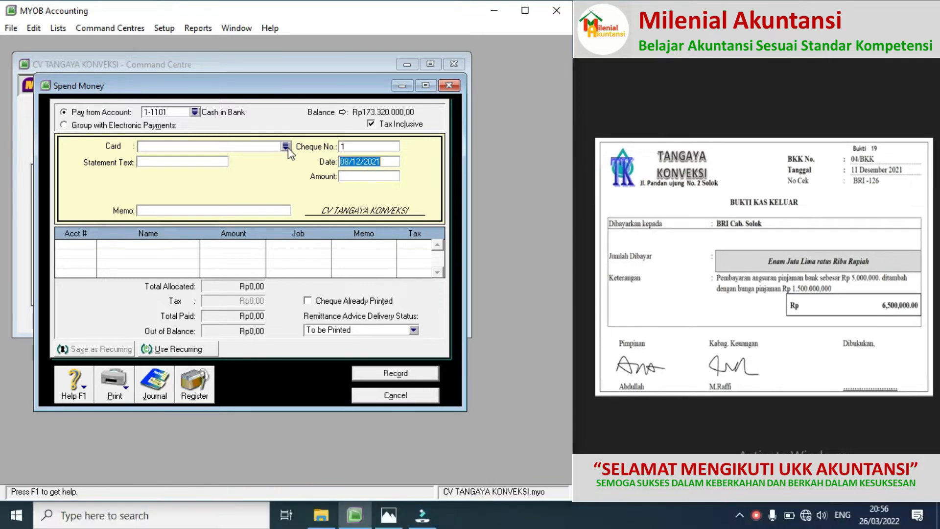
# Create a supplier card named BRI CABANG SOLOK with card ID S4 and choose it as the payment's card
pyautogui.click(286, 146)
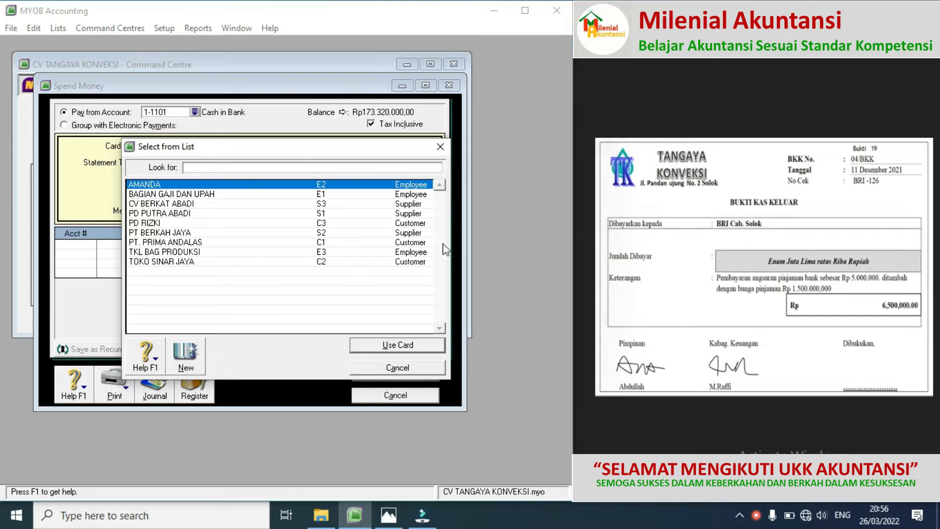
pyautogui.click(187, 352)
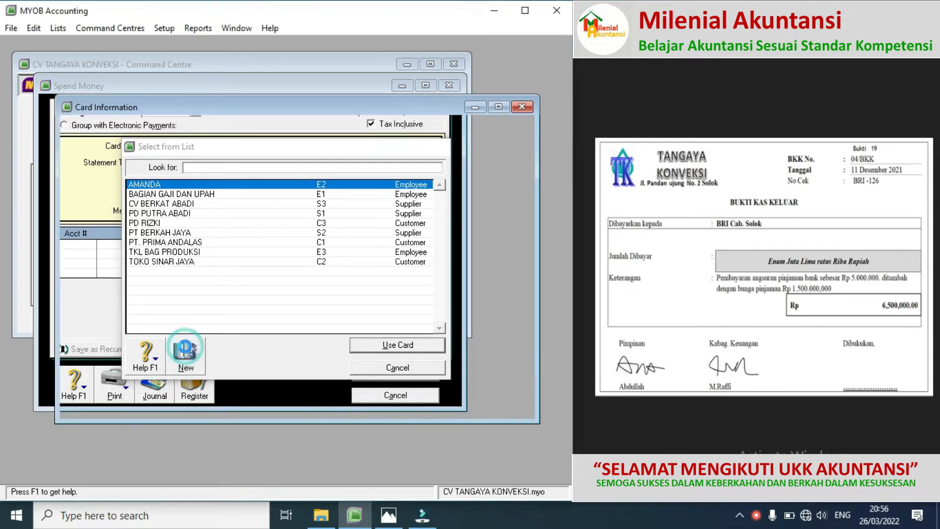
pyautogui.click(187, 169)
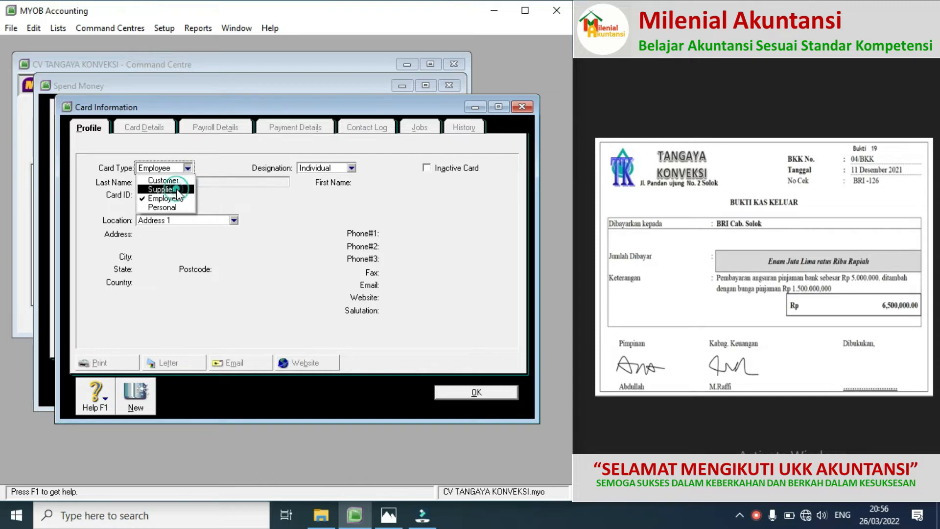
pyautogui.click(177, 190)
pyautogui.click(164, 182)
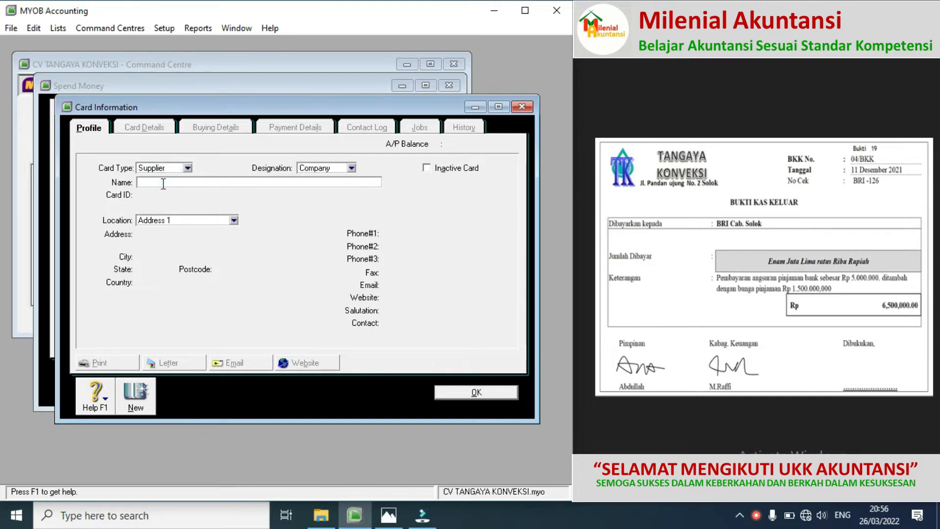
pyautogui.write('BRI CABANG SOLOK')
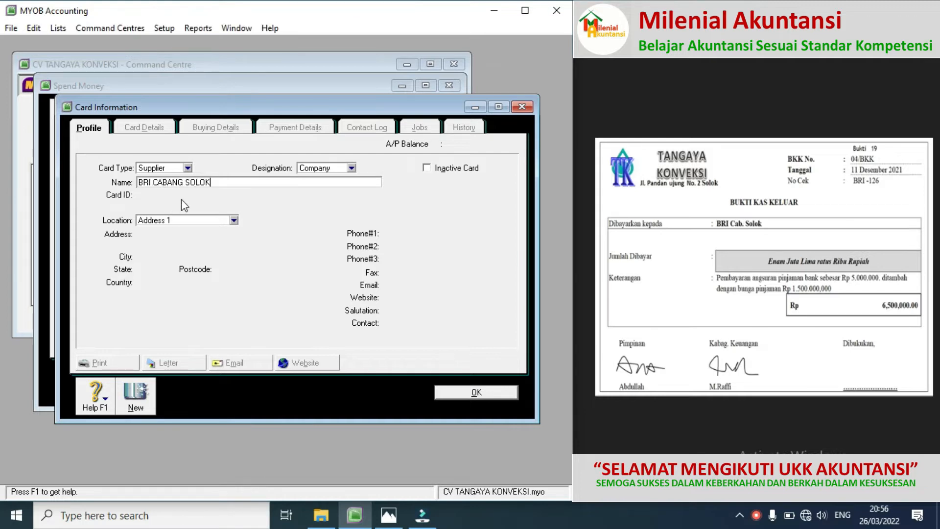
pyautogui.press('Tab')
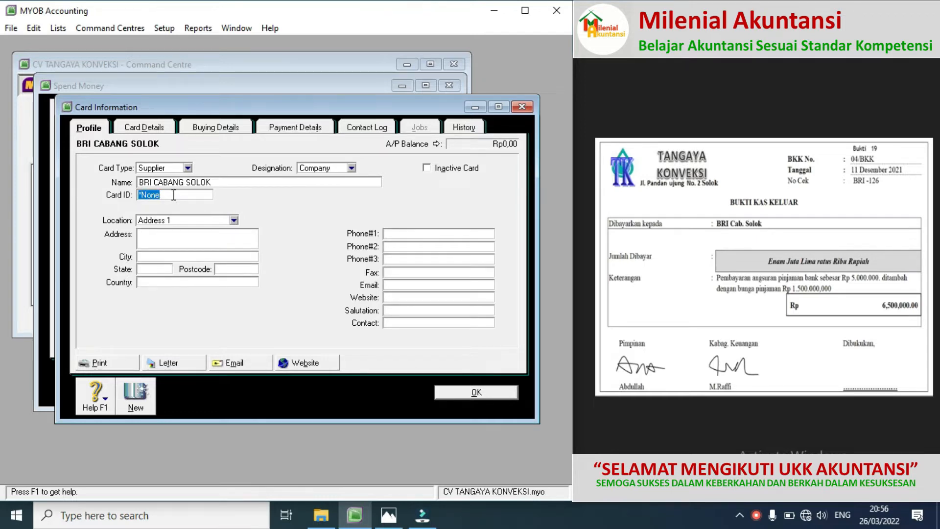
pyautogui.write('S4')
pyautogui.click(457, 391)
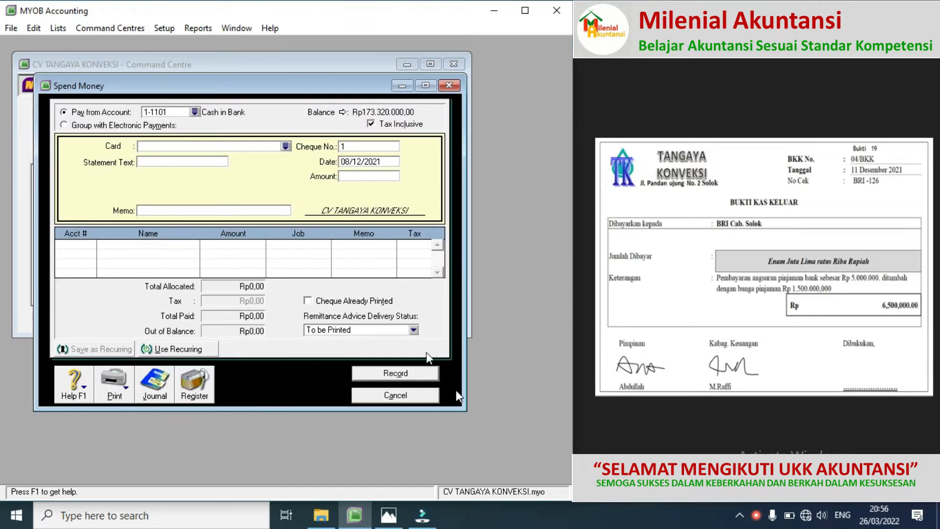
pyautogui.click(288, 148)
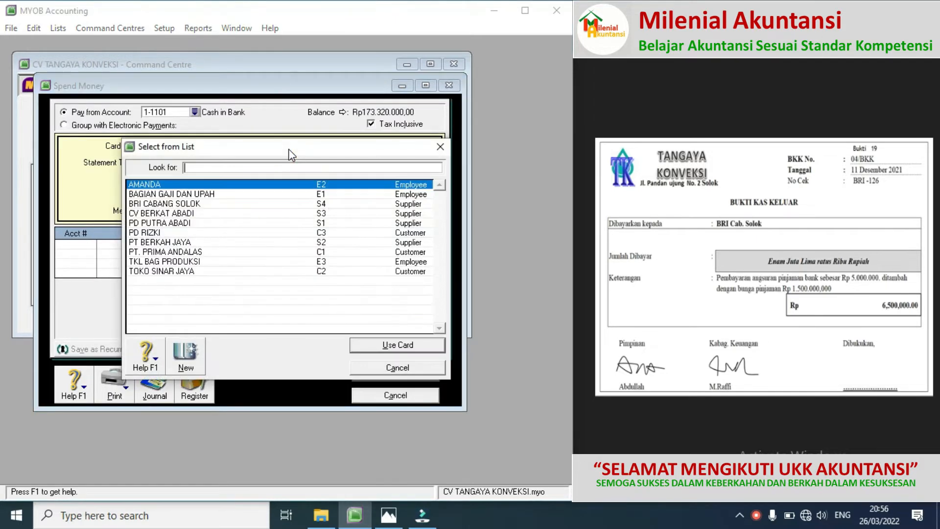
pyautogui.doubleClick(205, 204)
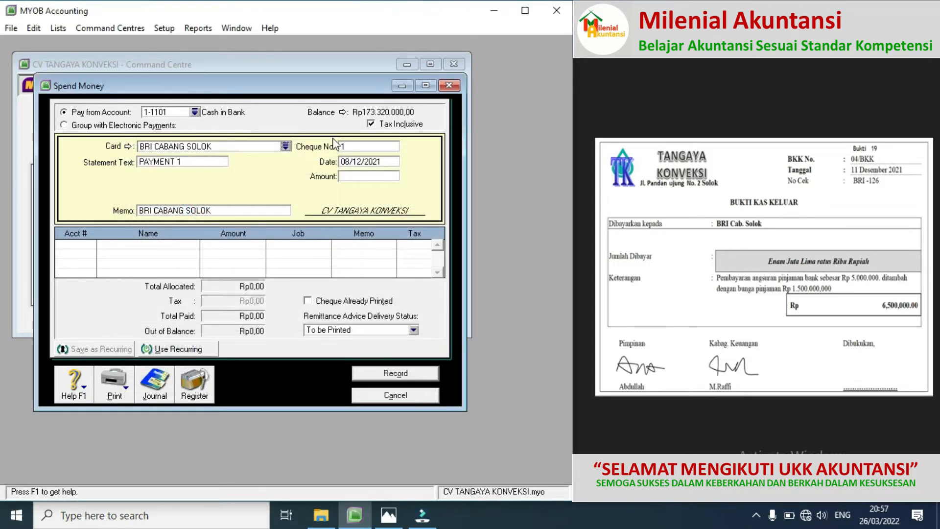
# Fill in the BRI payment with cheque number 04/BKK, date 11/12/2021 and an amount of Rp6.500.000
pyautogui.click(360, 147)
pyautogui.write('04/BKK')
pyautogui.click(348, 163)
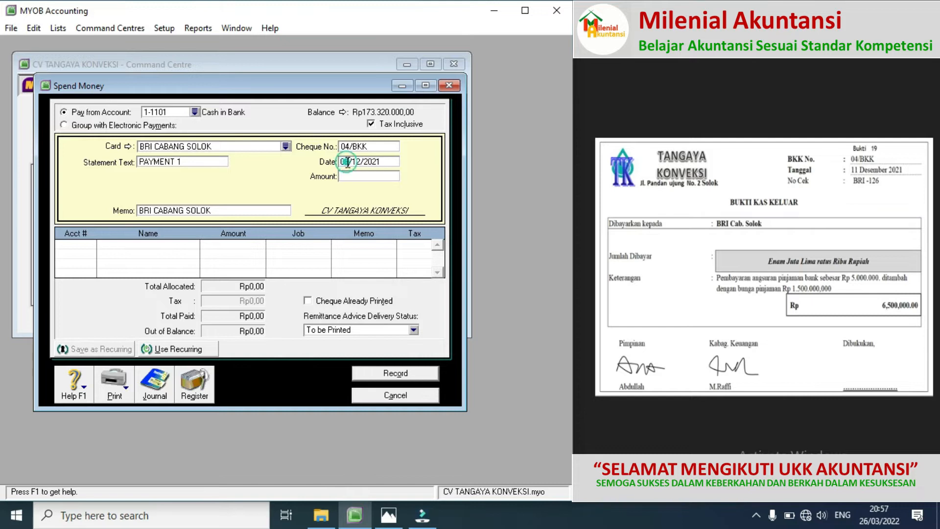
pyautogui.doubleClick(348, 163)
pyautogui.write('11/12/2021')
pyautogui.click(357, 175)
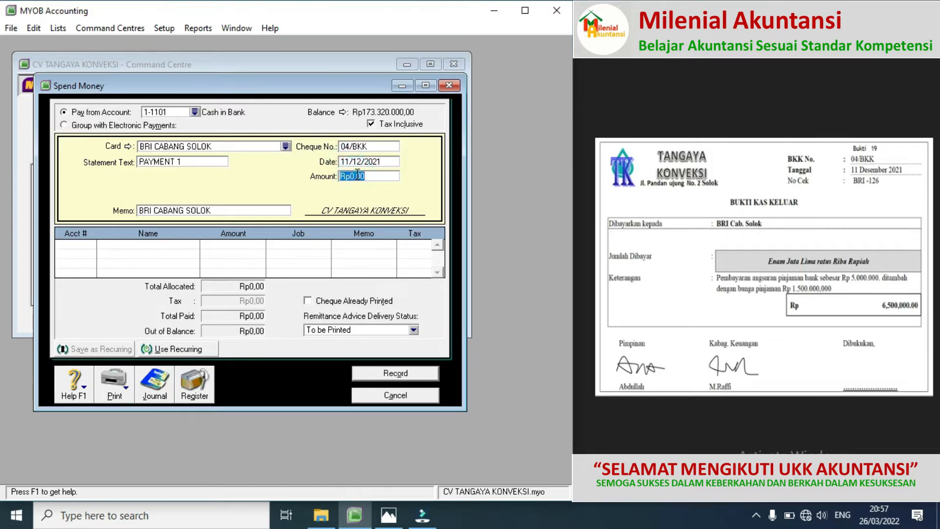
pyautogui.write('6500000')
# Allocate Rp5.000.000 of the payment to account 2-2101 Bank Loans on the first line
pyautogui.click(92, 244)
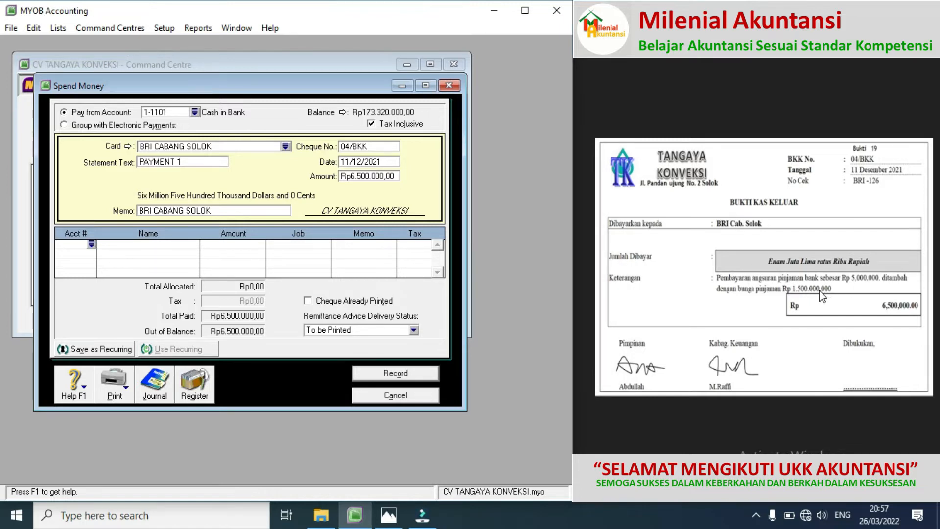
pyautogui.click(90, 245)
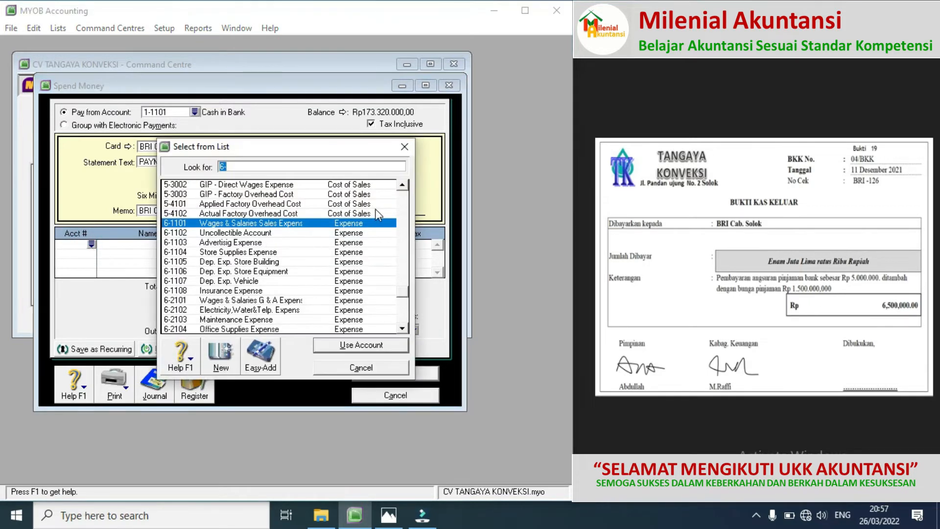
pyautogui.click(404, 185)
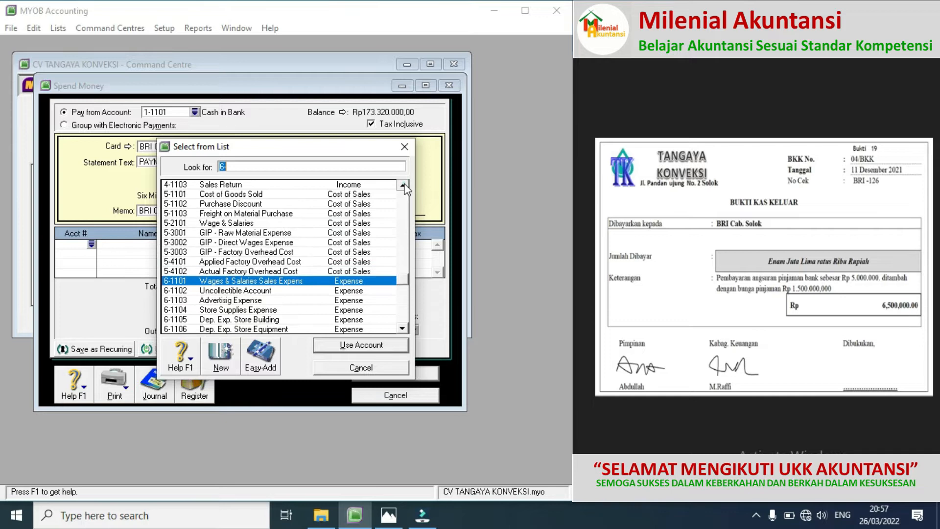
pyautogui.click(404, 185)
pyautogui.click(403, 185)
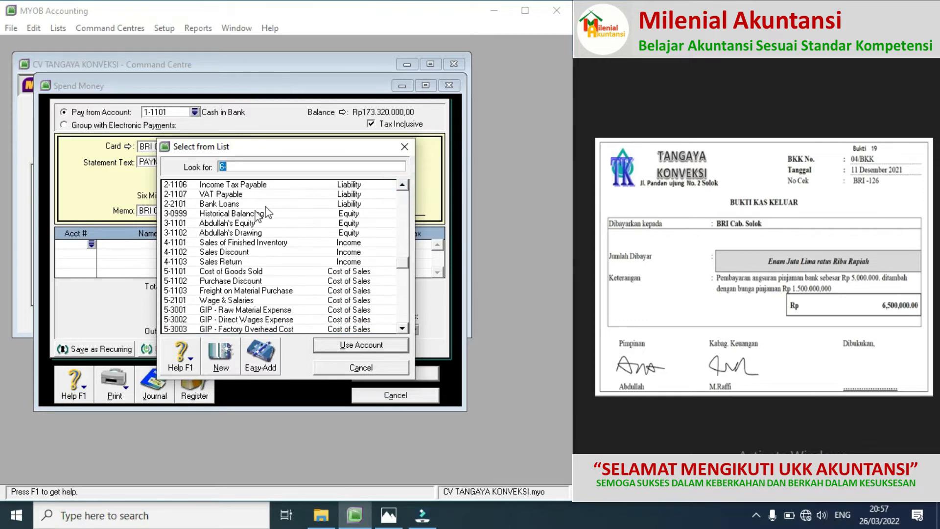
pyautogui.doubleClick(239, 205)
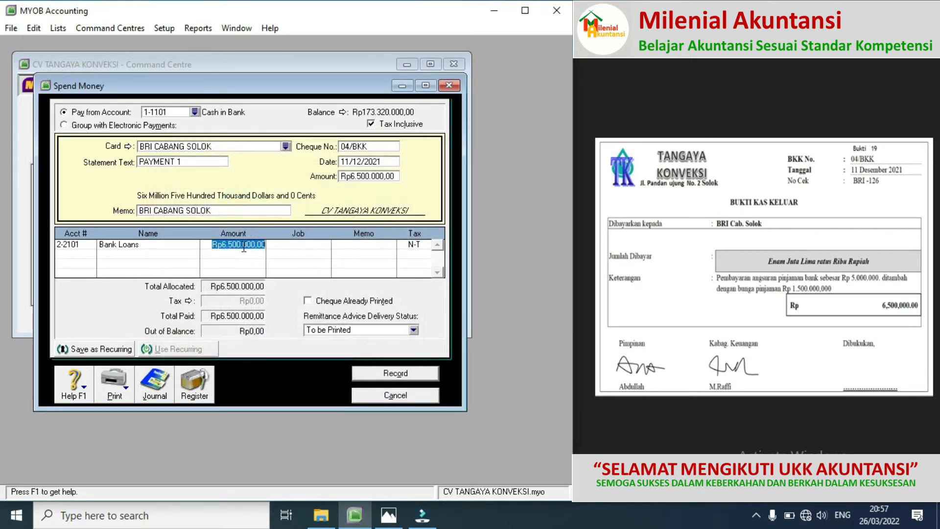
pyautogui.write('5000')
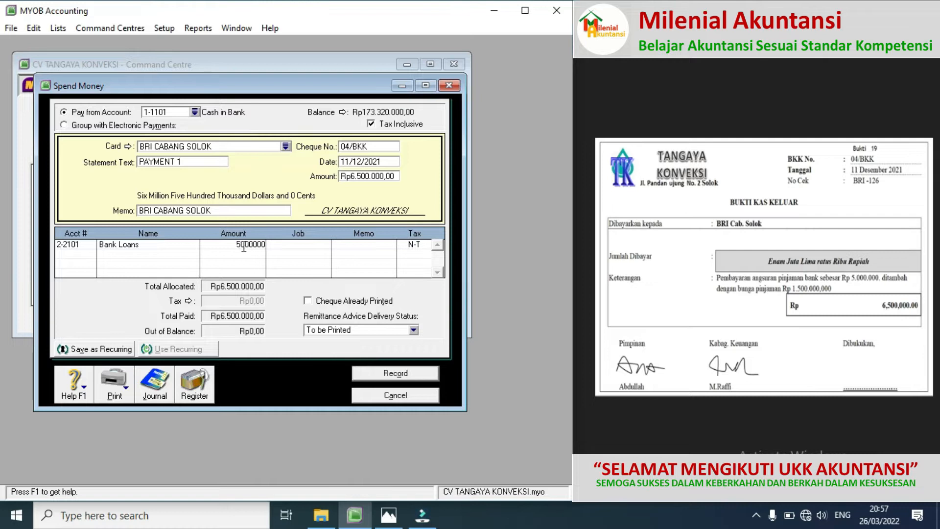
# Allocate the remaining Rp1.500.000 to account 9-1102 Interest Expense and record the payment
pyautogui.click(89, 253)
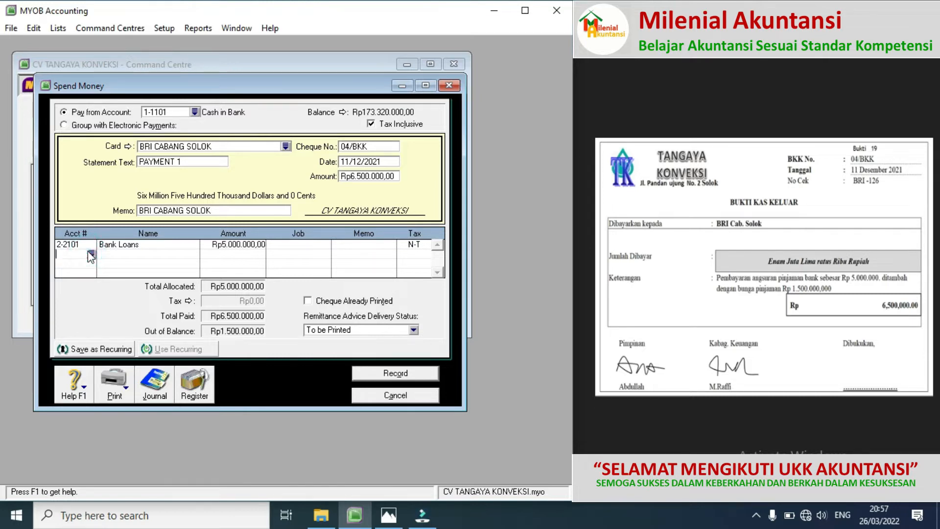
pyautogui.click(91, 253)
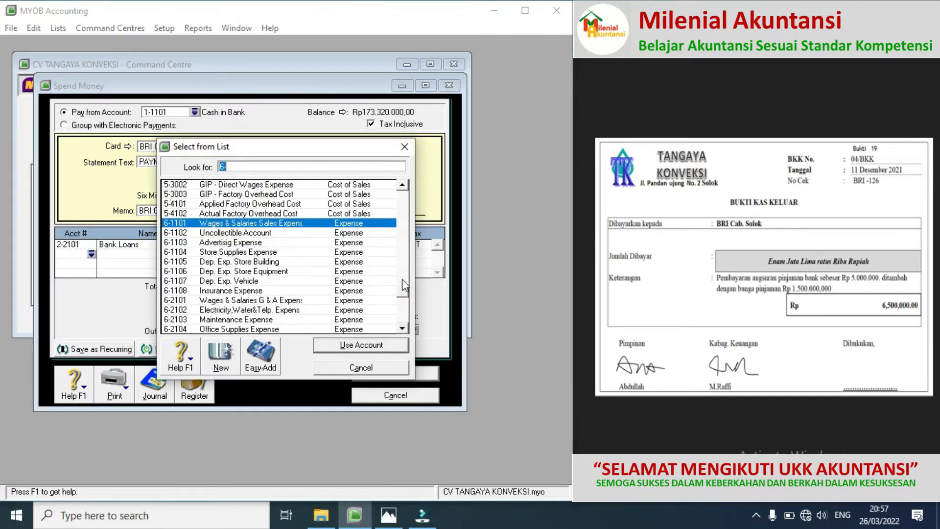
pyautogui.scroll(-4, 399, 294)
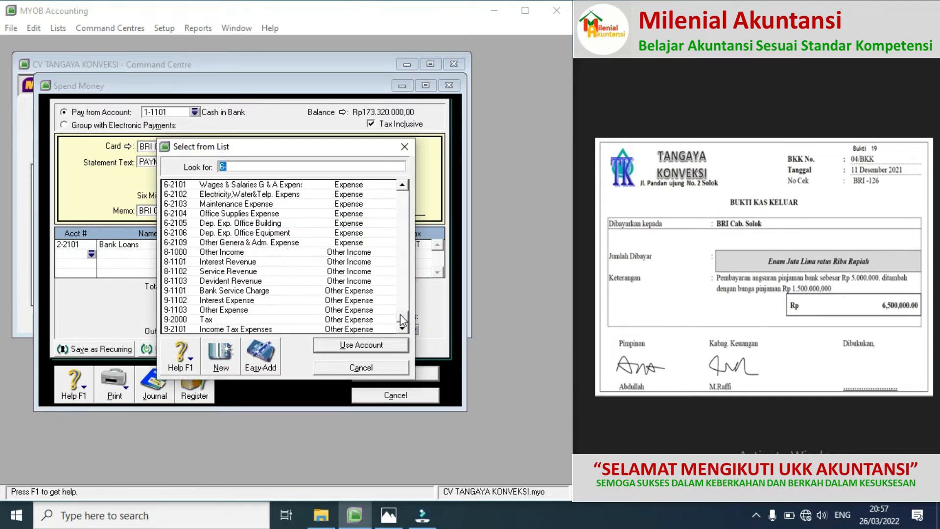
pyautogui.doubleClick(212, 302)
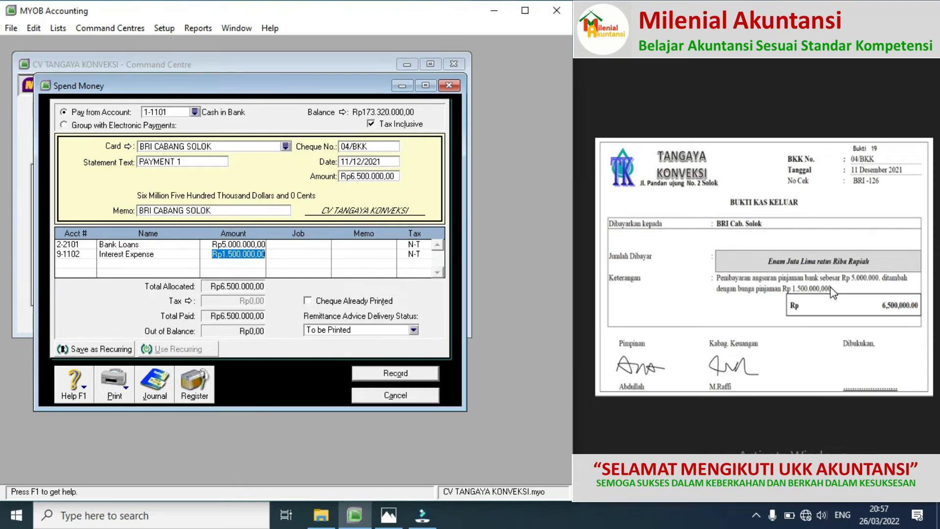
pyautogui.click(396, 373)
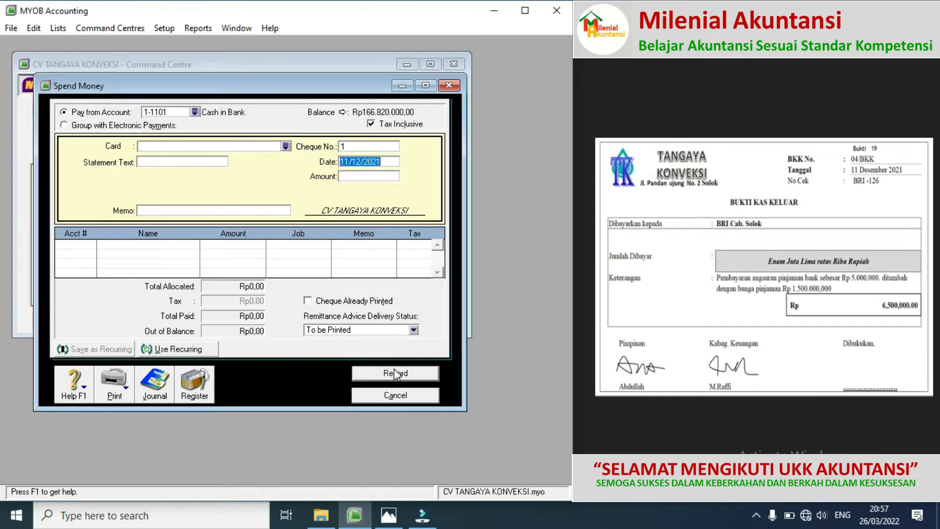
# Bring up voucher 20 and switch from the Spend Money window to a new general journal entry
pyautogui.click(925, 267)
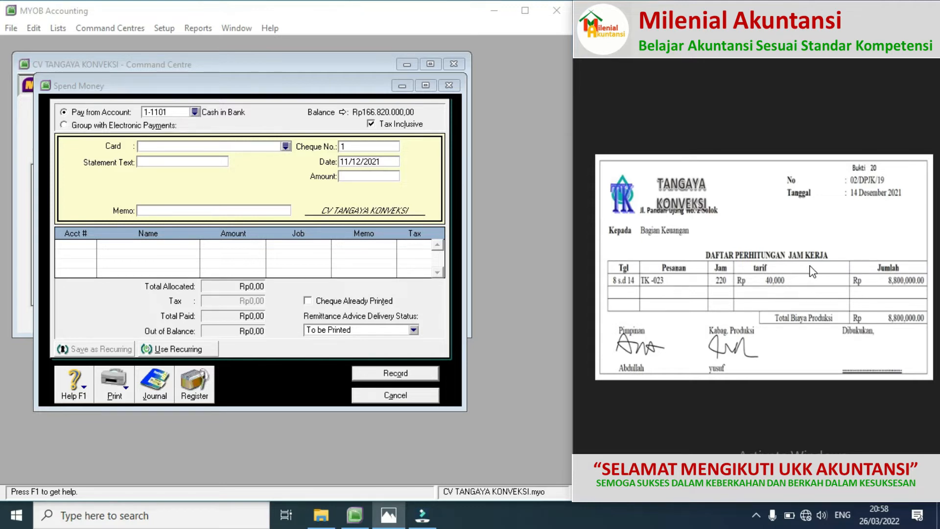
pyautogui.click(409, 396)
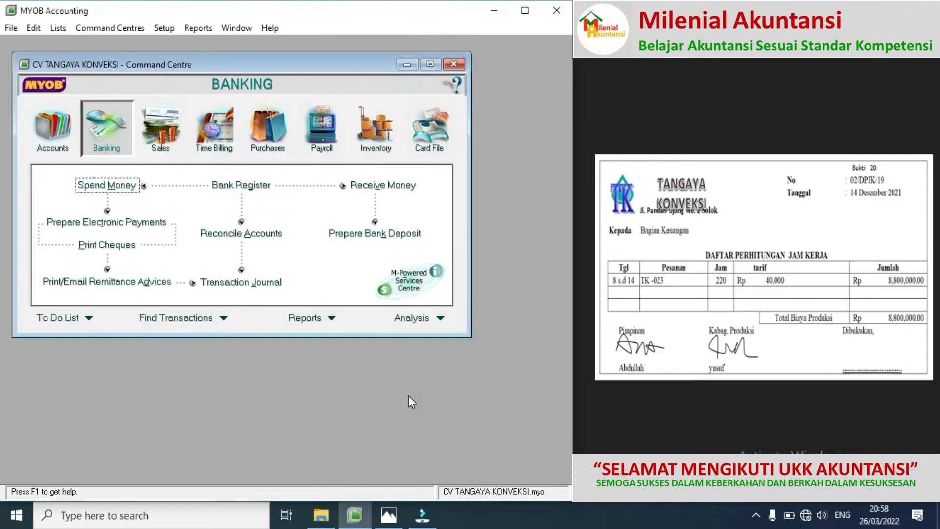
pyautogui.click(57, 134)
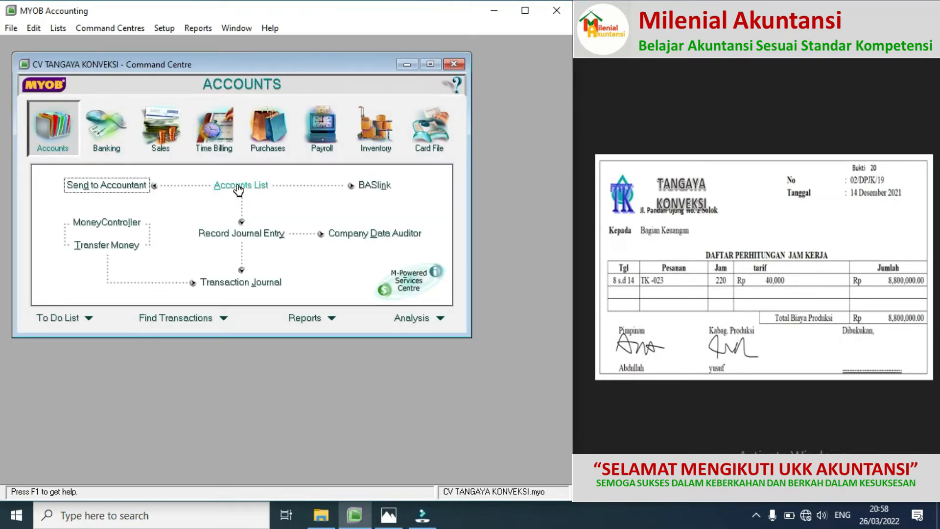
pyautogui.click(230, 233)
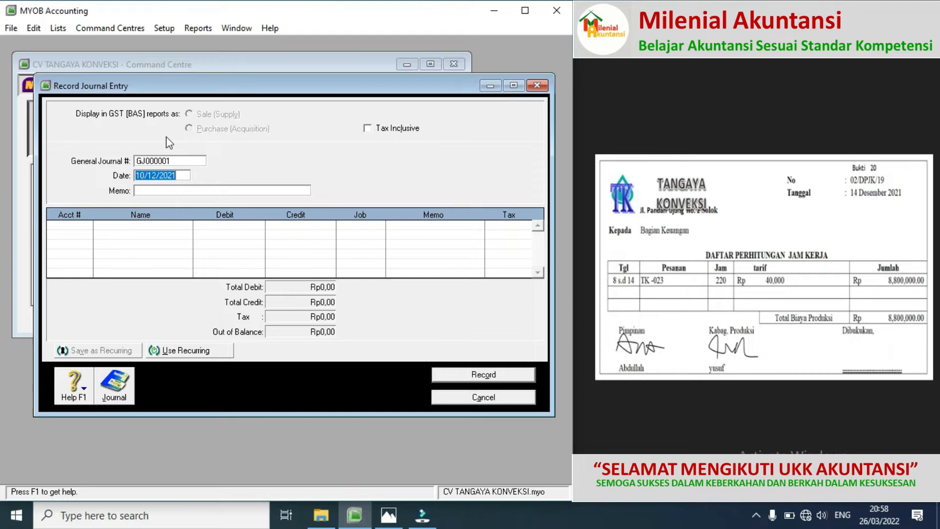
# Give the journal entry the number 02/DPJK/, the date 14/12/2021 and the memo BTKL PESANAN TK-023
pyautogui.click(173, 161)
pyautogui.write('02/DPJK/')
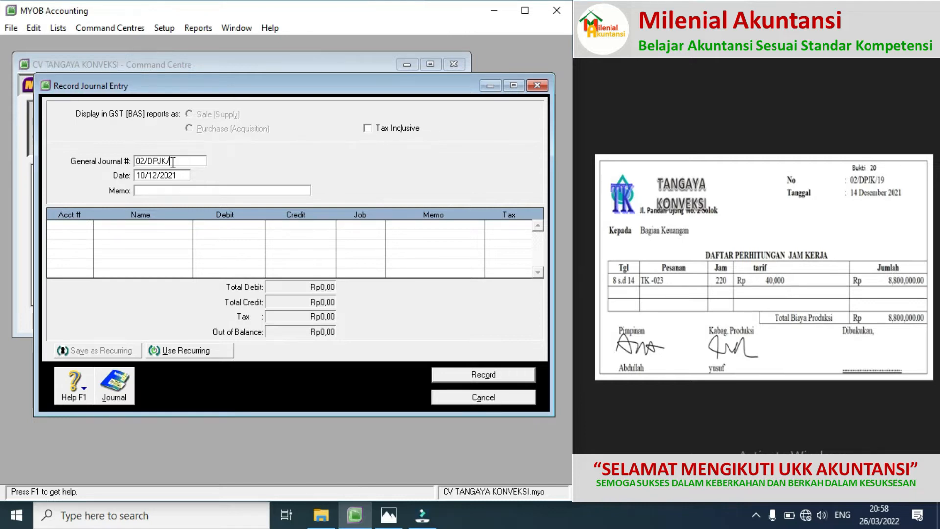
pyautogui.click(144, 177)
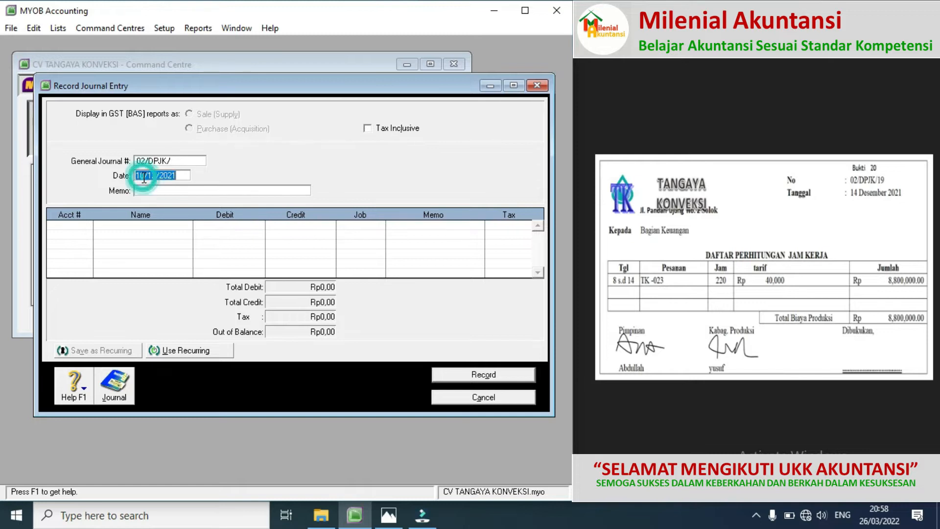
pyautogui.click(144, 177)
pyautogui.press('BackSpace')
pyautogui.write('4')
pyautogui.click(152, 191)
pyautogui.write('BTKL PESANAN TK-0')
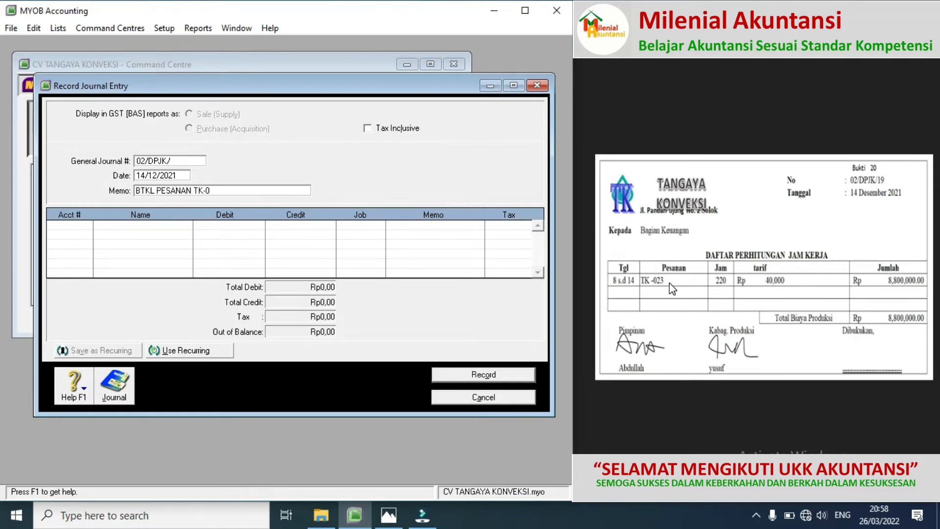
pyautogui.write('23')
# Debit account 5-2101 Wage & Salaries with Rp8.800.000 on the first journal line
pyautogui.click(87, 226)
pyautogui.click(86, 225)
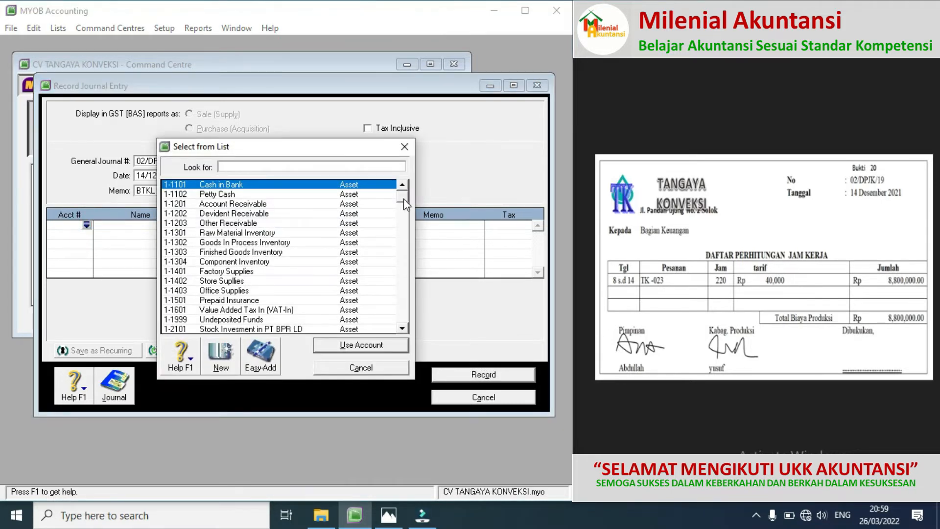
pyautogui.moveTo(405, 211); pyautogui.dragTo(405, 226)
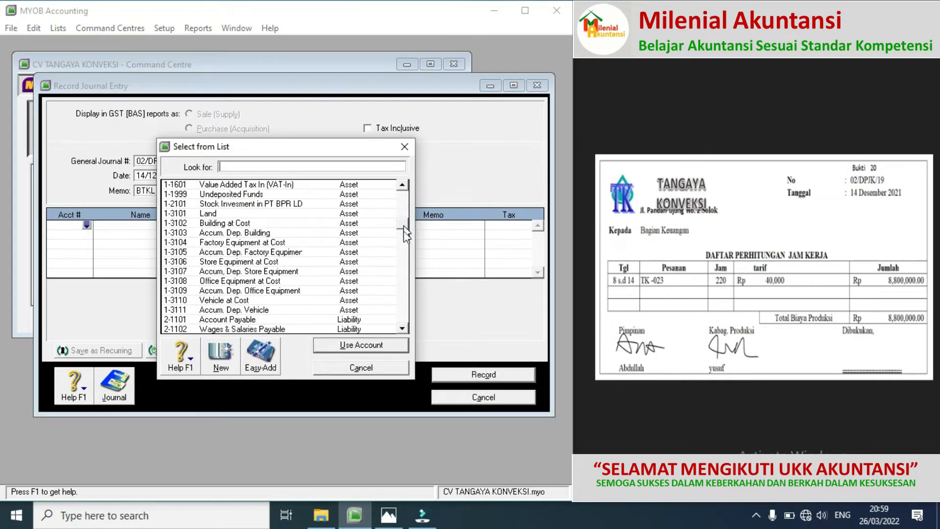
pyautogui.click(405, 264)
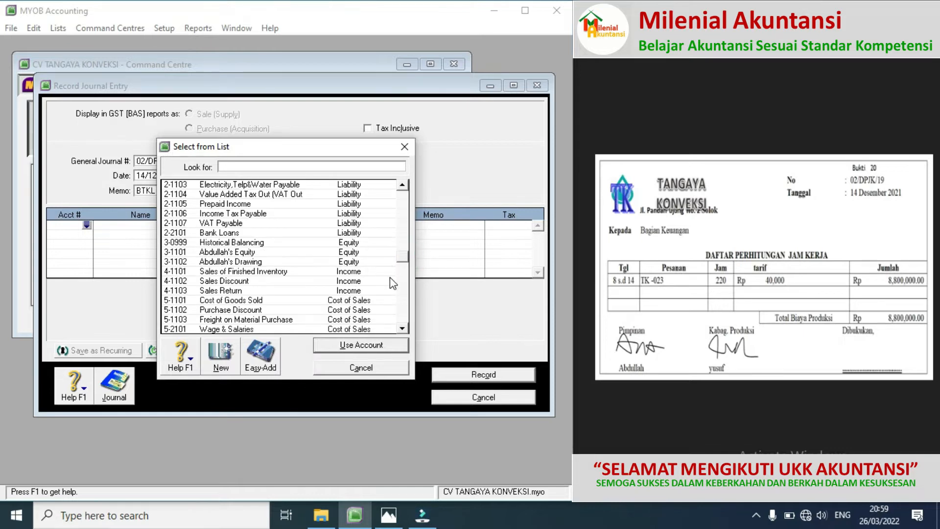
pyautogui.doubleClick(240, 329)
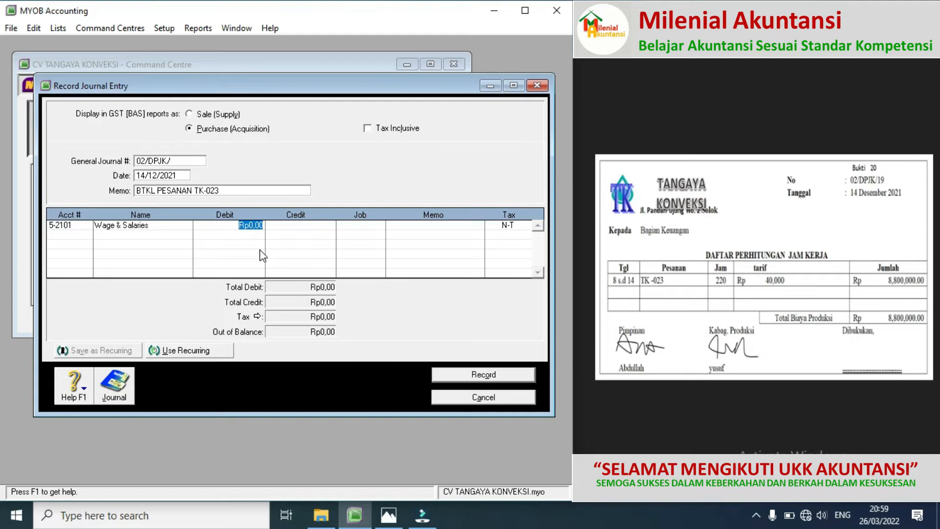
pyautogui.write('8800000')
# Credit account 2-1102 Wages & Salaries Payable with Rp8.800.000 on the second journal line
pyautogui.click(81, 234)
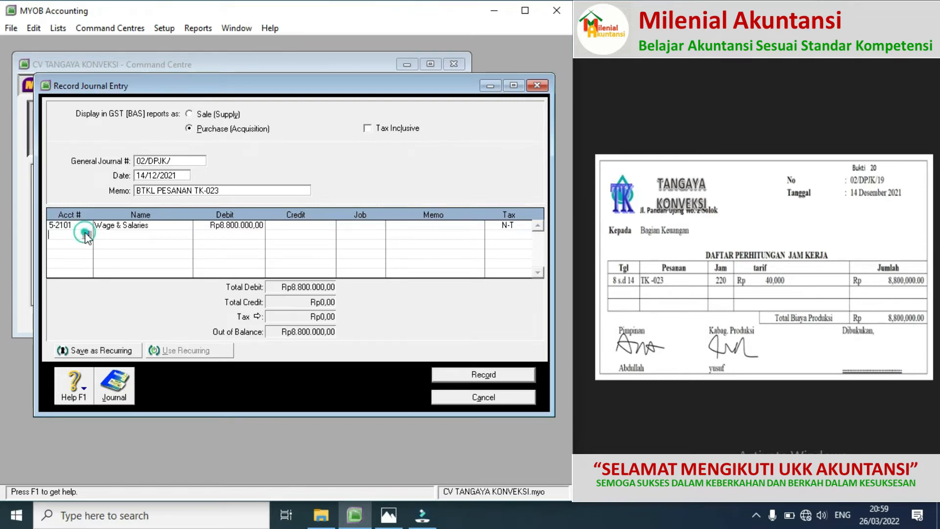
pyautogui.click(87, 236)
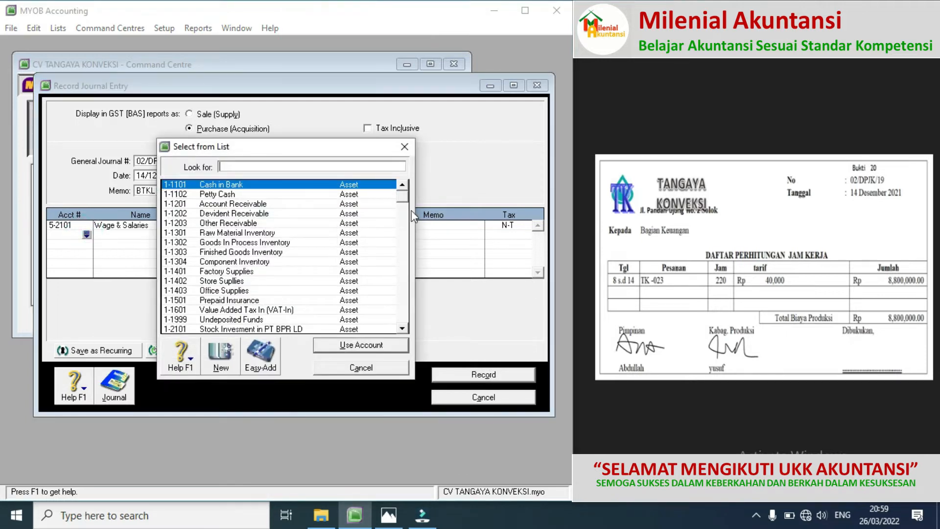
pyautogui.click(404, 266)
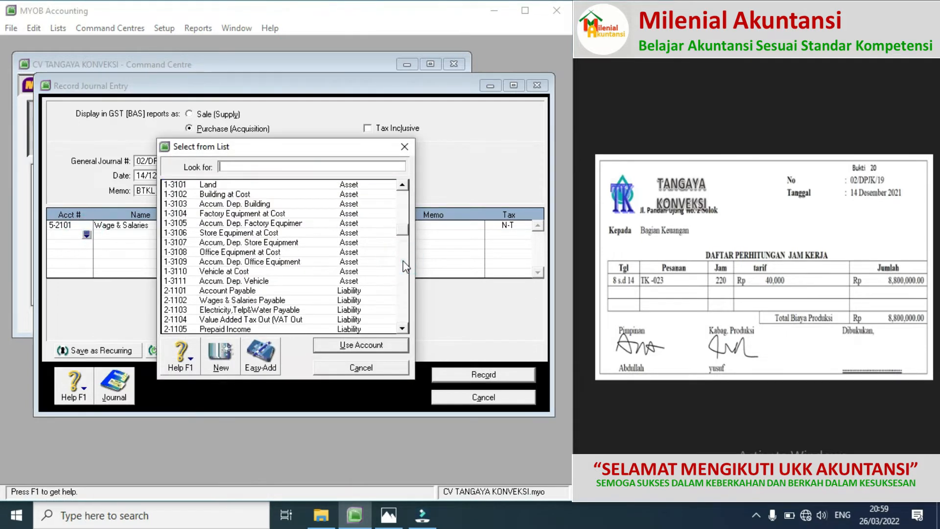
pyautogui.doubleClick(283, 300)
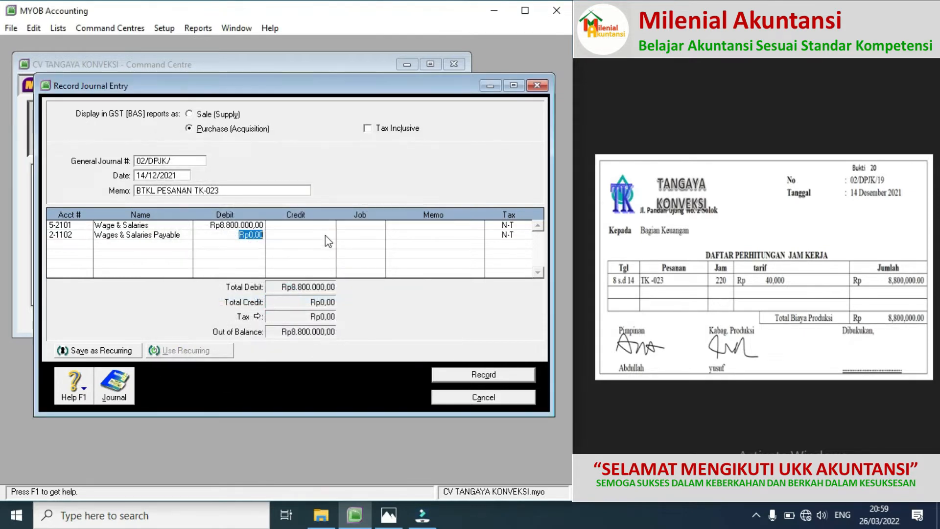
pyautogui.click(325, 235)
# Debit account 5-3002 GIP - Direct Wages Expense with Rp8.800.000 on the third journal line
pyautogui.click(84, 248)
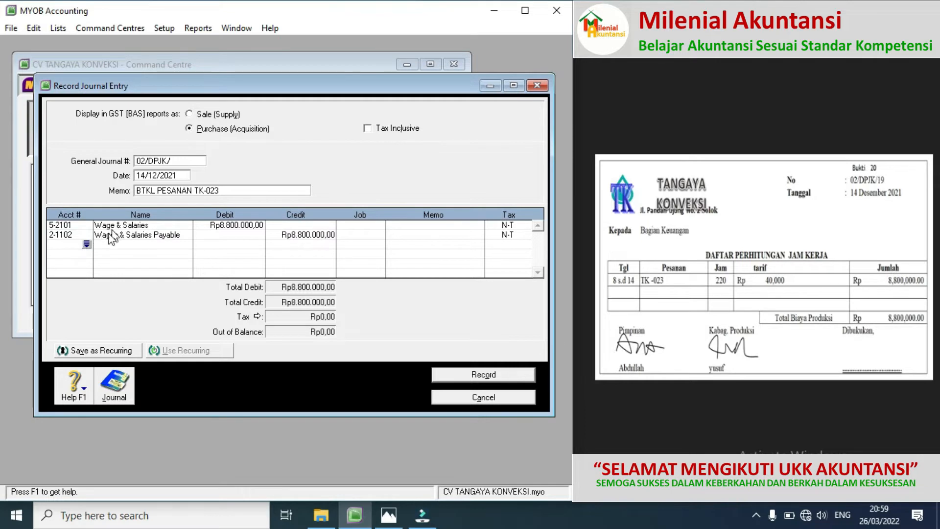
pyautogui.click(86, 245)
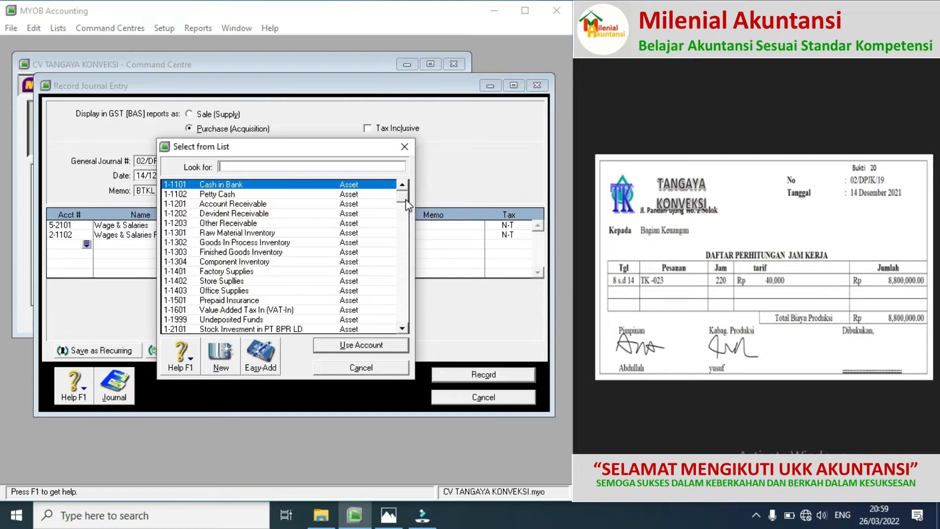
pyautogui.moveTo(405, 199); pyautogui.dragTo(405, 241)
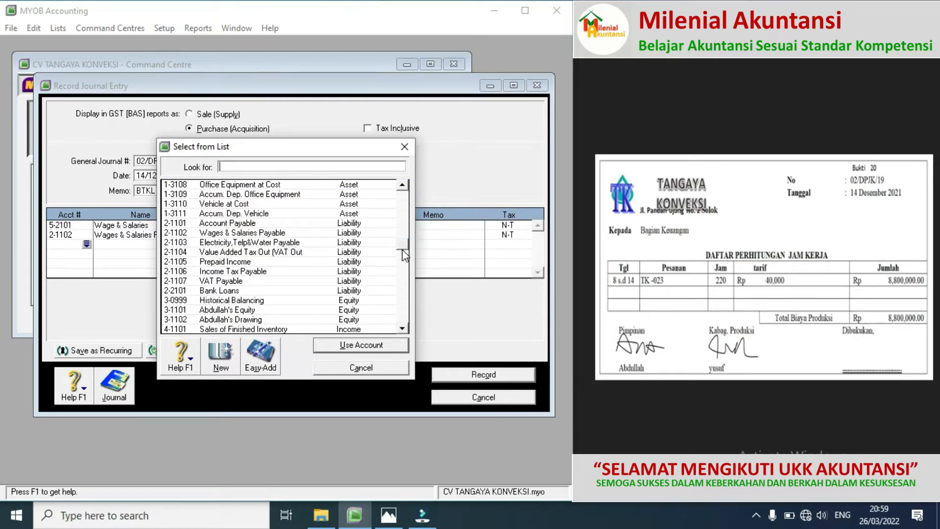
pyautogui.moveTo(402, 249); pyautogui.dragTo(401, 270)
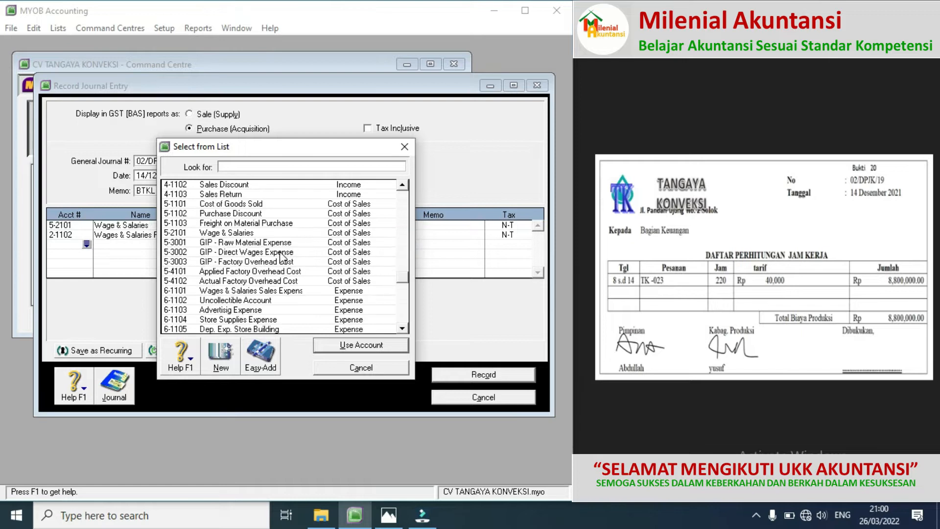
pyautogui.doubleClick(281, 258)
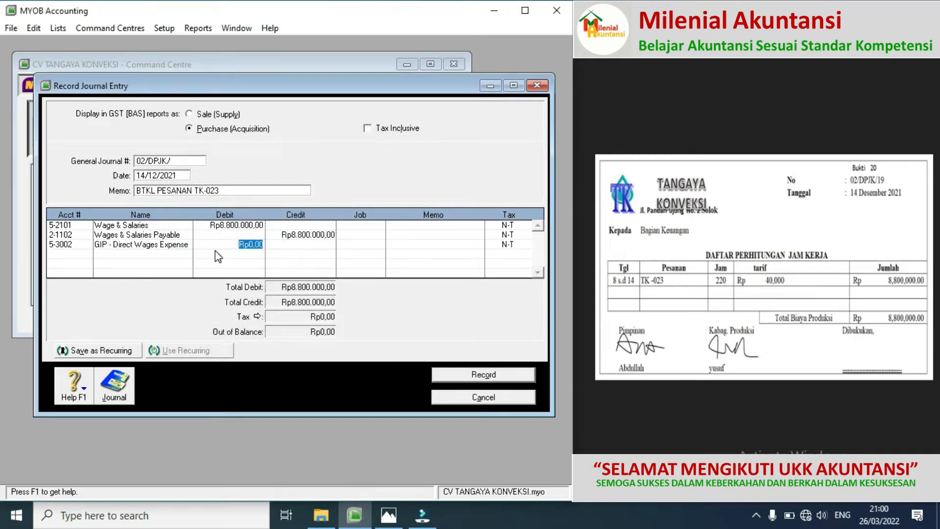
pyautogui.write('8800000')
# Credit account 5-2101 Wage & Salaries with Rp8.800.000 on the fourth journal line and record the entry
pyautogui.click(88, 254)
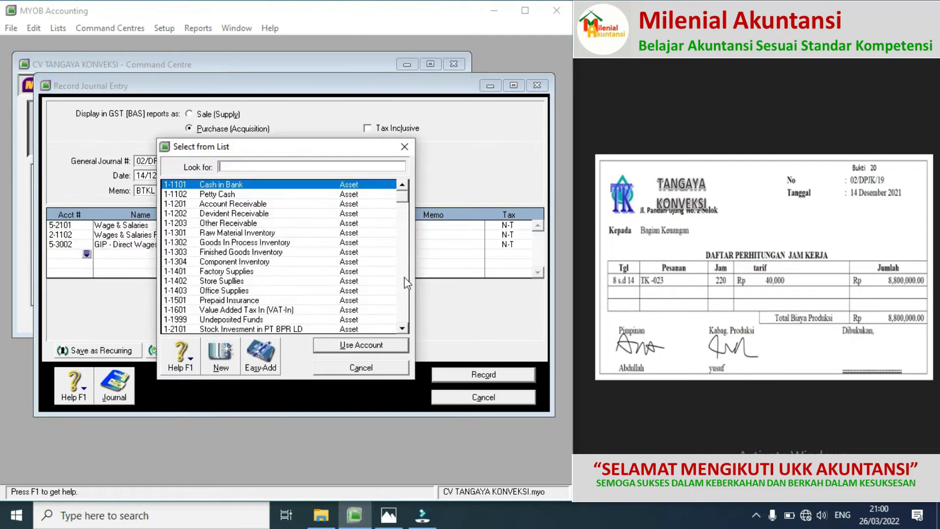
pyautogui.scroll(-5, 402, 289)
pyautogui.scroll(-5, 401, 292)
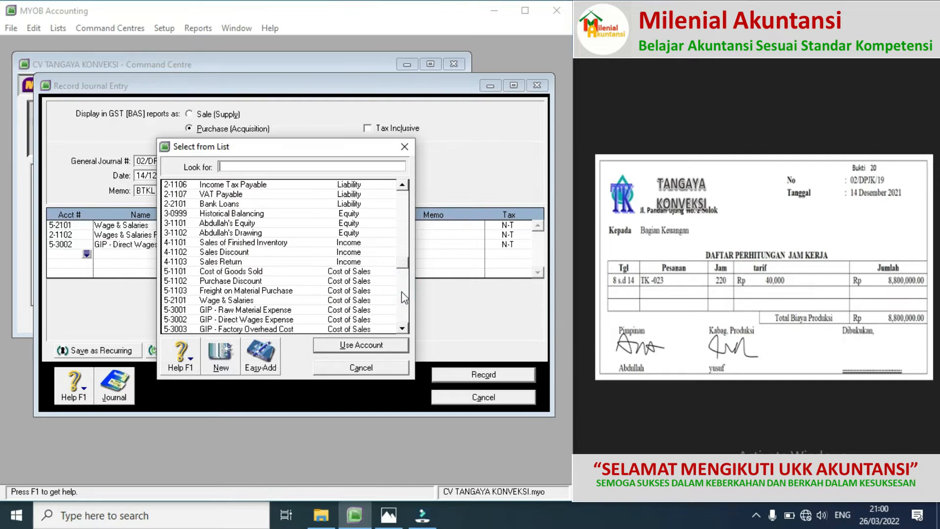
pyautogui.click(254, 301)
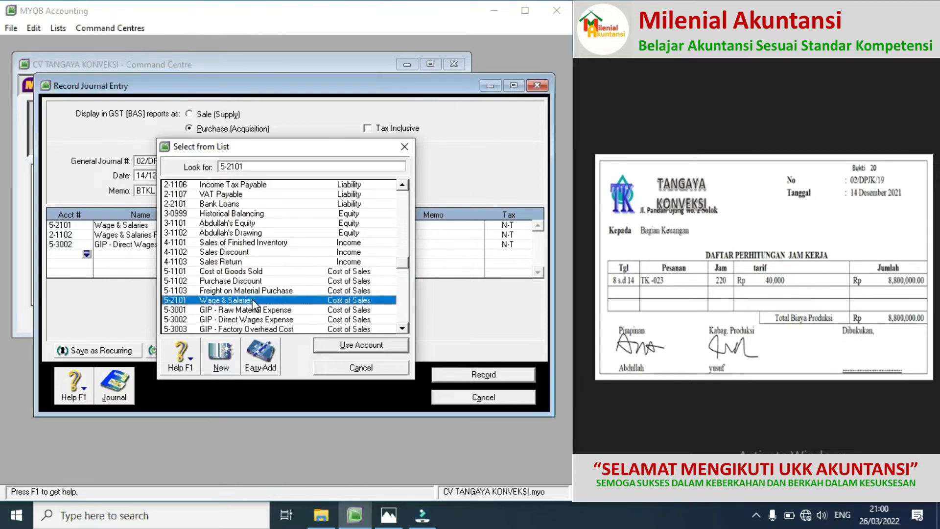
pyautogui.doubleClick(254, 301)
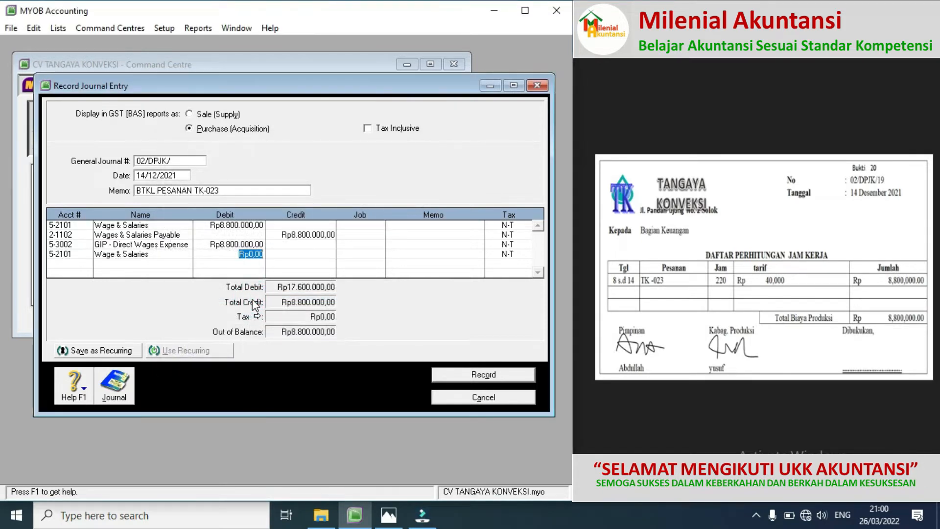
pyautogui.press('Tab')
pyautogui.write('880000')
pyautogui.click(357, 257)
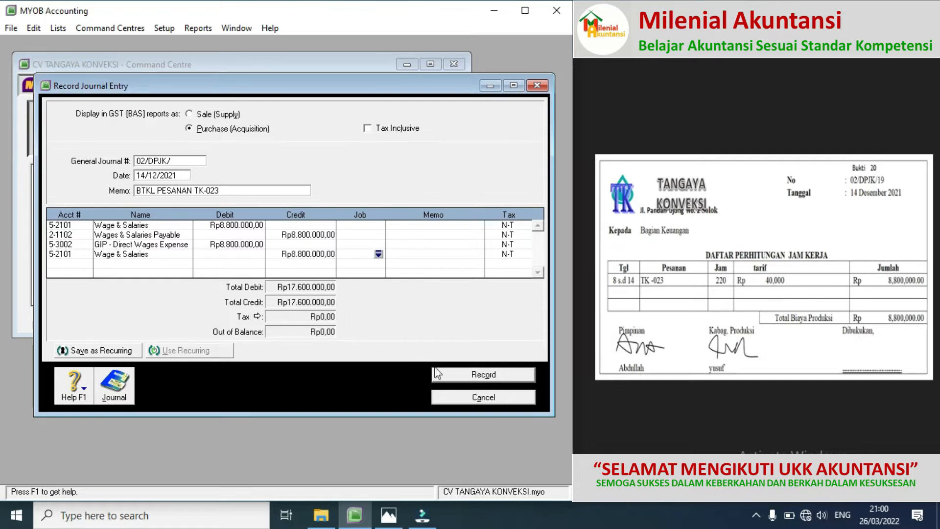
pyautogui.click(451, 374)
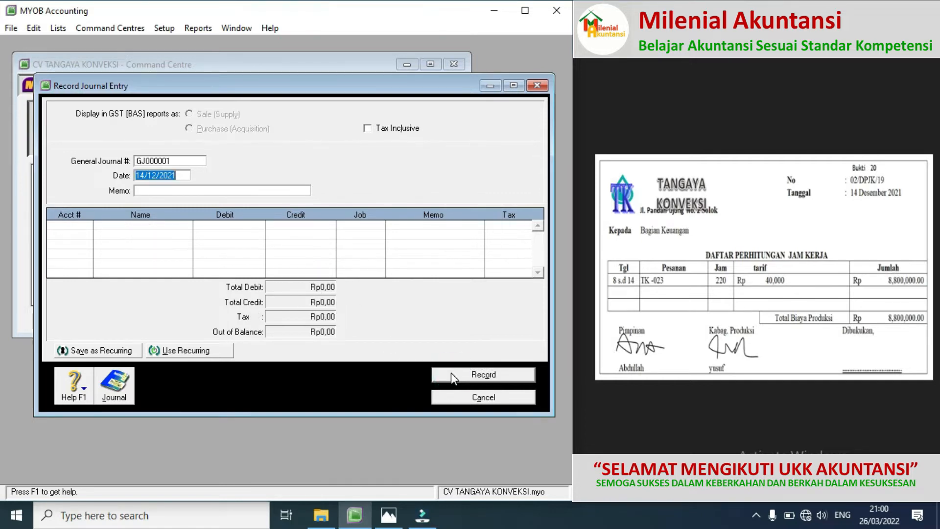
# Bring up voucher 21 and start a Spend Money payment from Cash in Bank to the card TKL BAG PRODUKSI
pyautogui.click(927, 276)
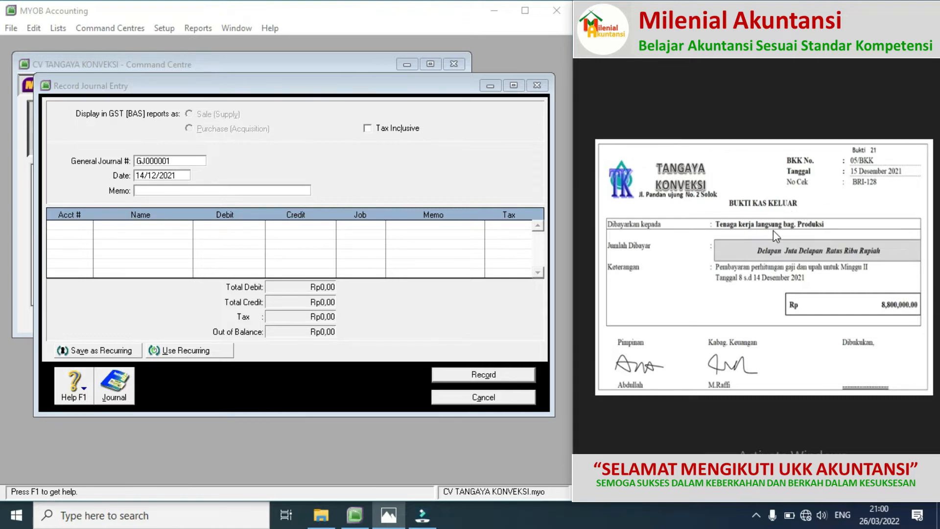
pyautogui.click(447, 397)
pyautogui.click(117, 134)
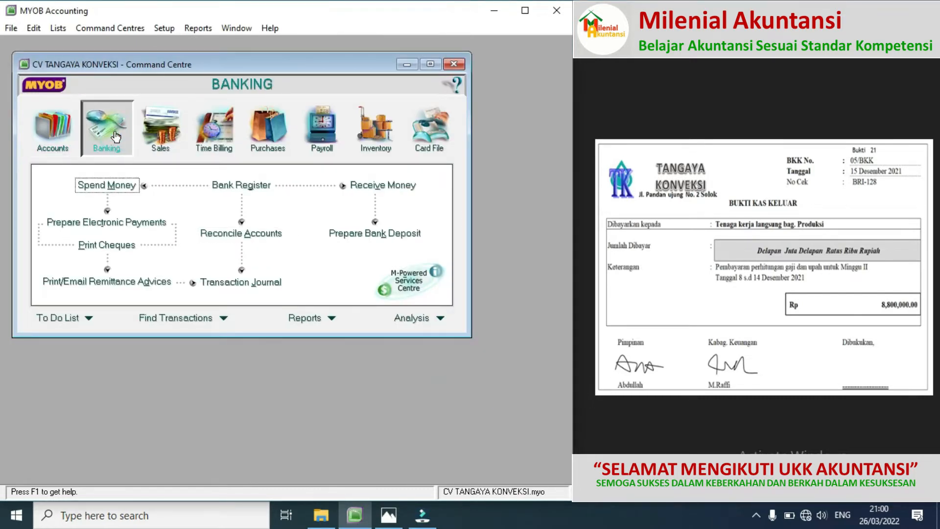
pyautogui.click(115, 188)
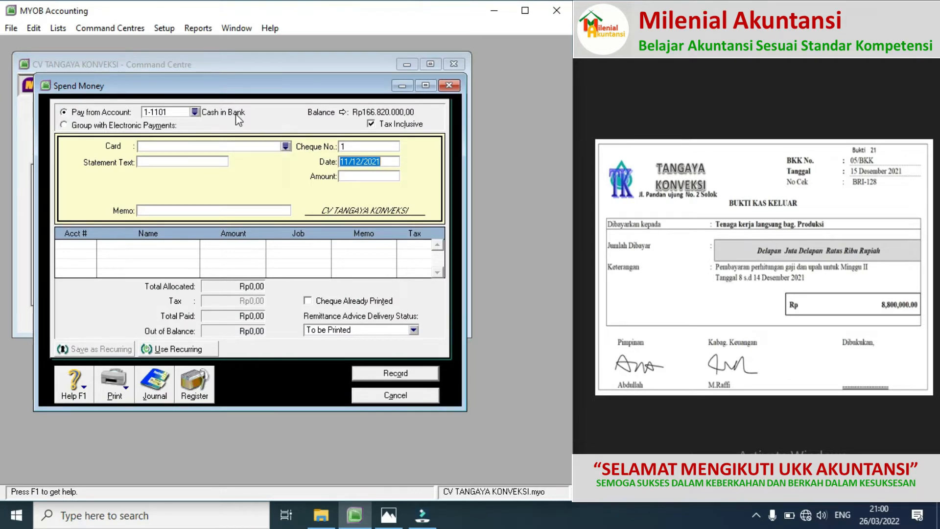
pyautogui.click(286, 146)
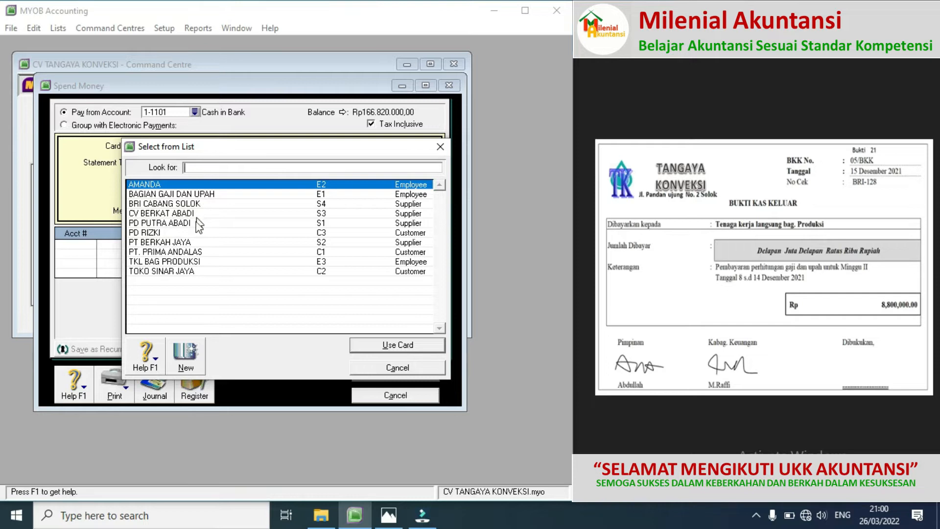
pyautogui.doubleClick(172, 261)
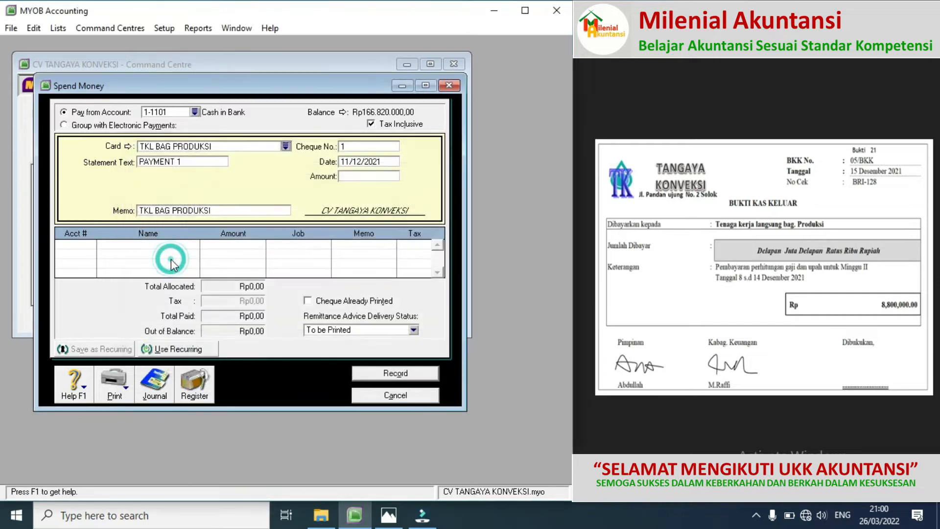
# Give the payment the cheque number 05/BKK, the date 15/12/2021 and the amount Rp8.800.000
pyautogui.click(352, 148)
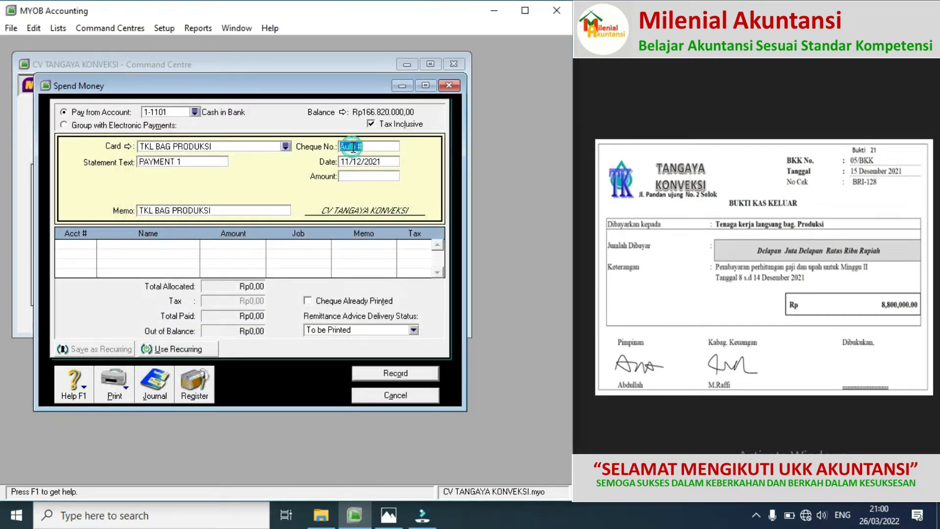
pyautogui.write('0')
pyautogui.click(348, 162)
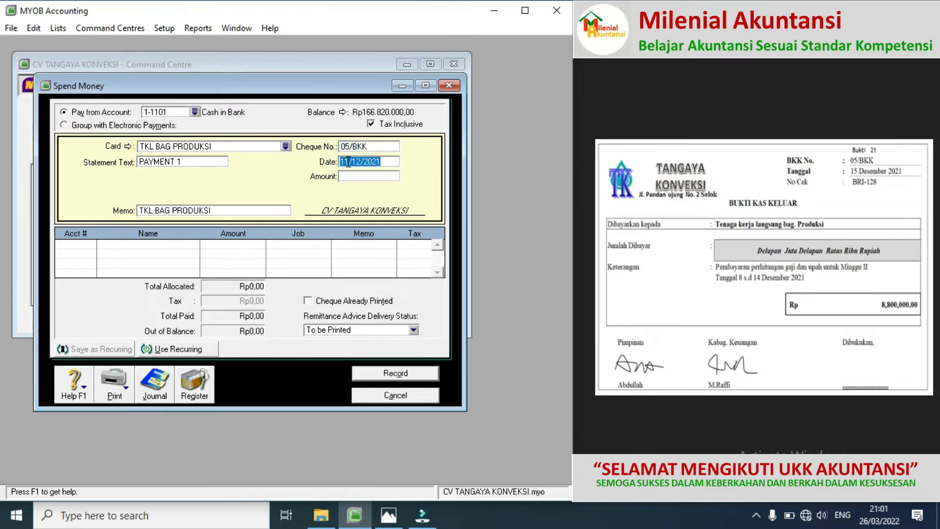
pyautogui.click(349, 162)
pyautogui.press('BackSpace')
pyautogui.write('5')
pyautogui.click(354, 177)
pyautogui.write('8800000')
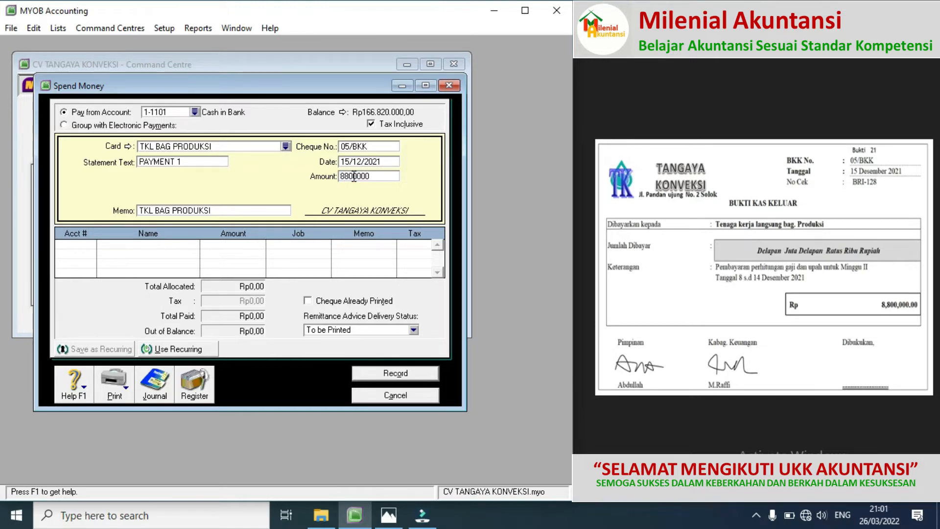
# Allocate the Rp8.800.000 payment to account 2-1102 Wages & Salaries Payable and record it
pyautogui.click(89, 244)
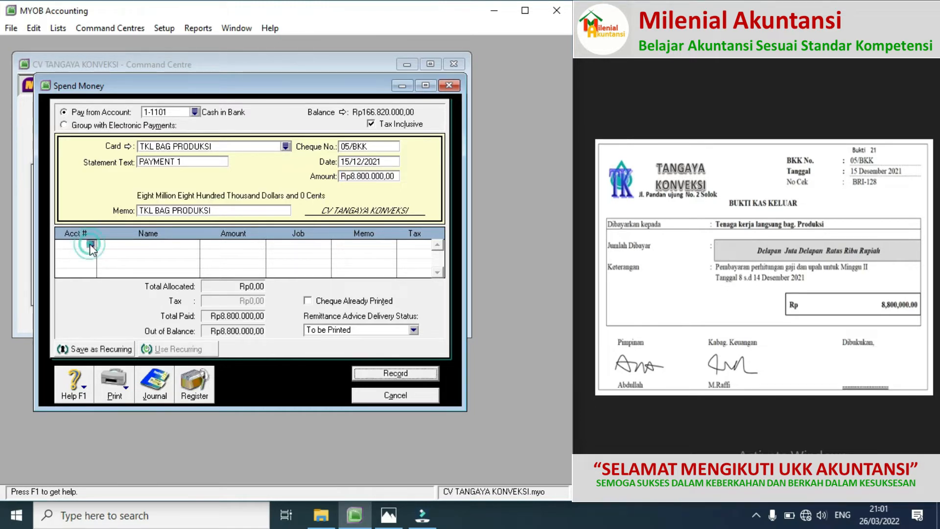
pyautogui.write('6-')
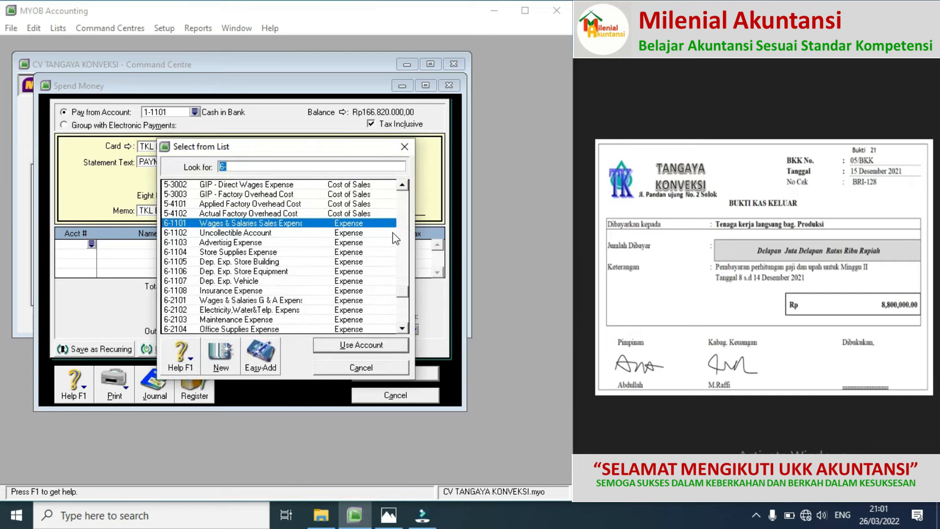
pyautogui.click(403, 217)
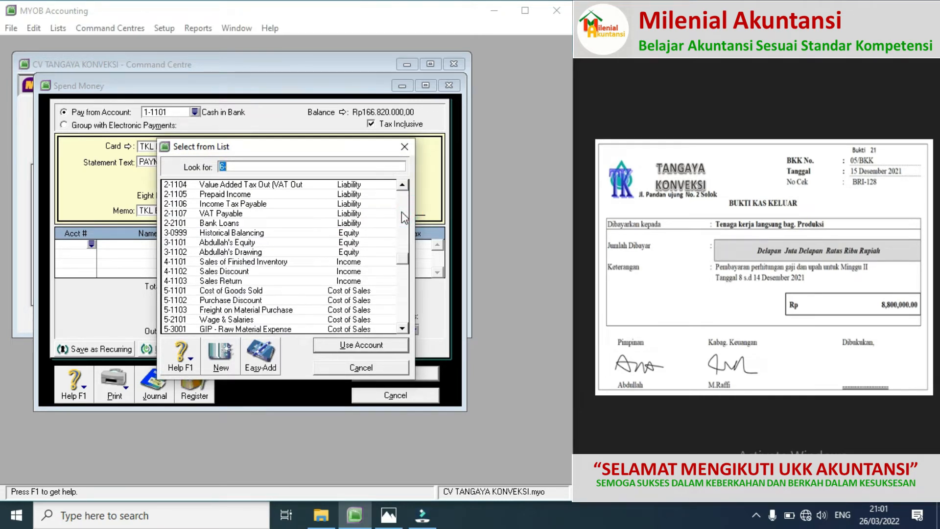
pyautogui.click(402, 212)
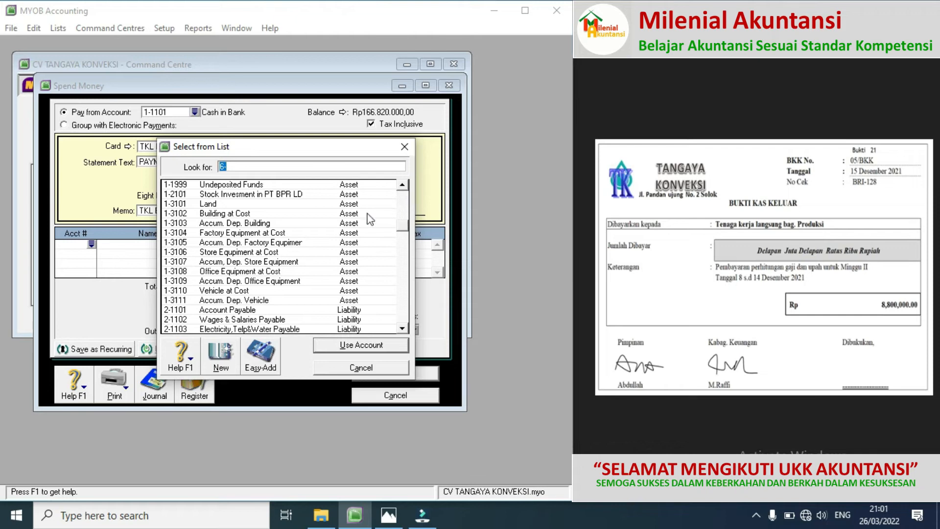
pyautogui.click(392, 186)
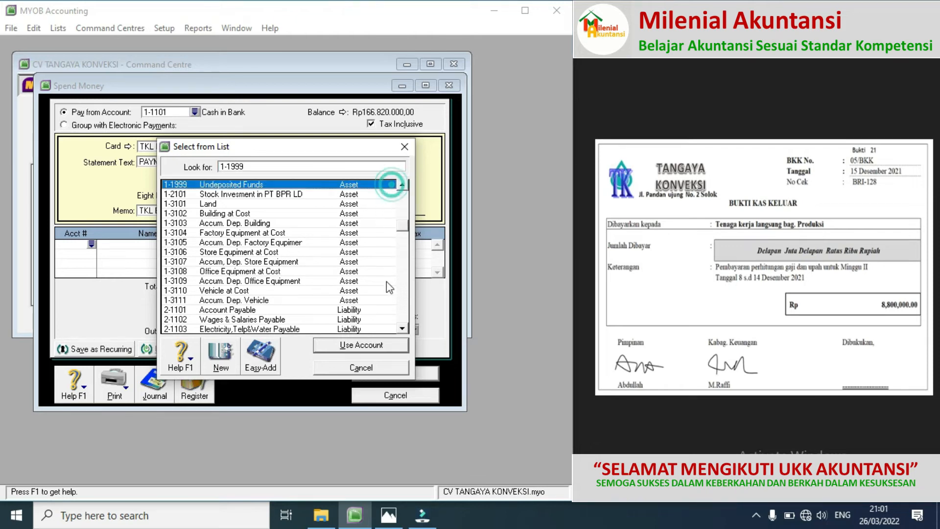
pyautogui.doubleClick(278, 321)
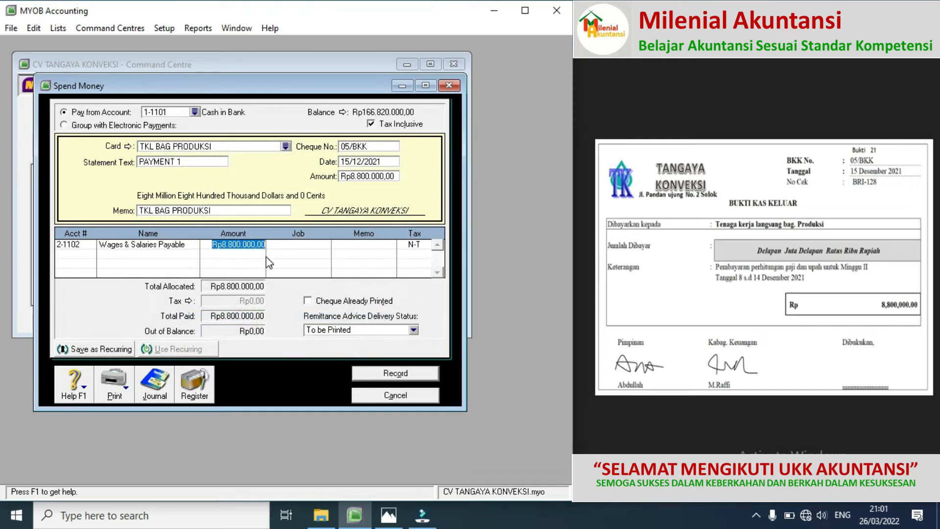
pyautogui.click(382, 375)
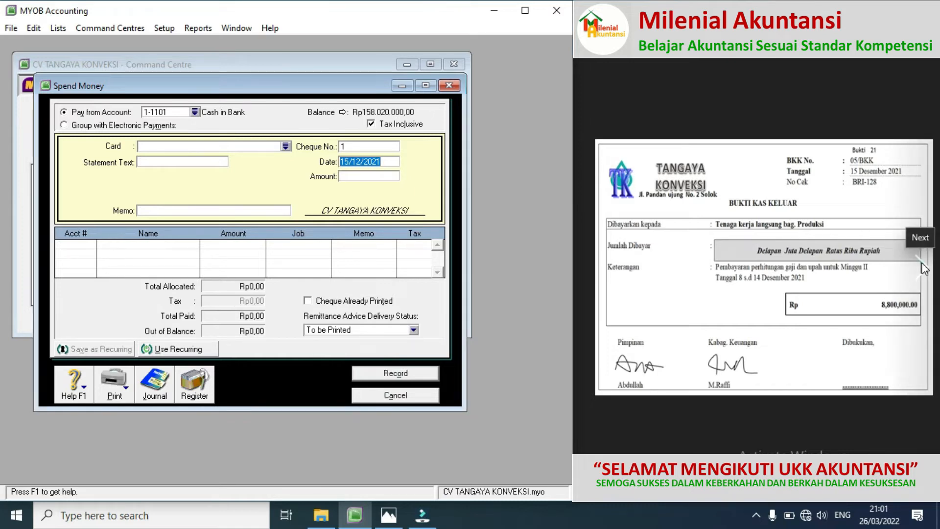
# Bring up voucher 22, leave Spend Money and open Receive Payments for the customer PT. PRIMA ANDALAS
pyautogui.click(925, 268)
pyautogui.hotkey('alt', 'Tab')
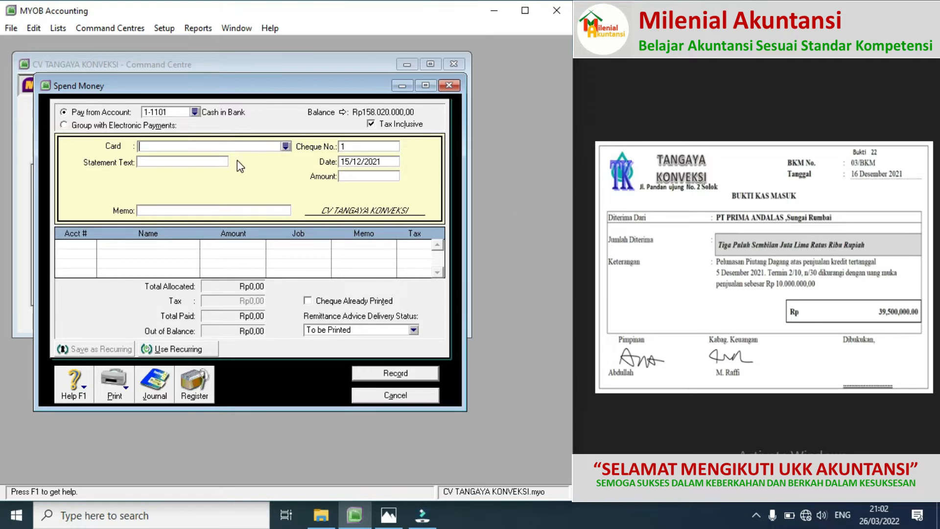
pyautogui.click(375, 395)
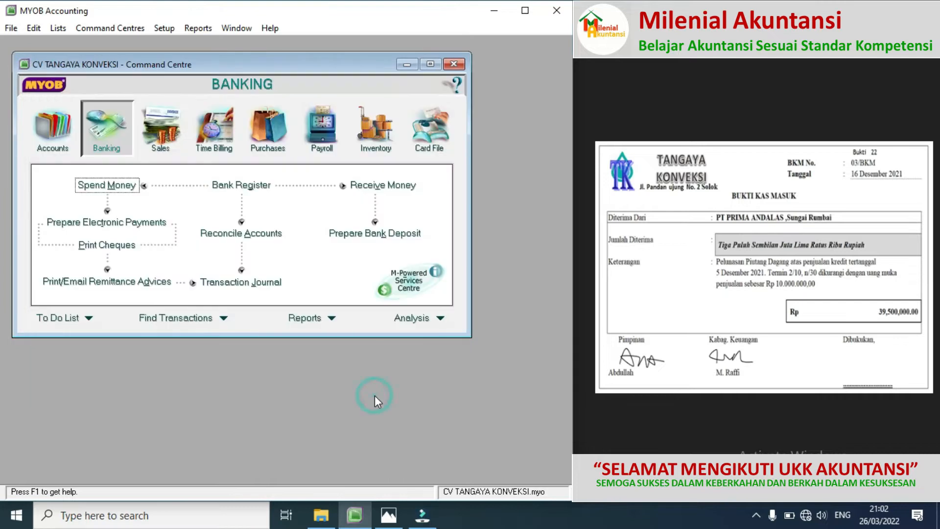
pyautogui.click(367, 186)
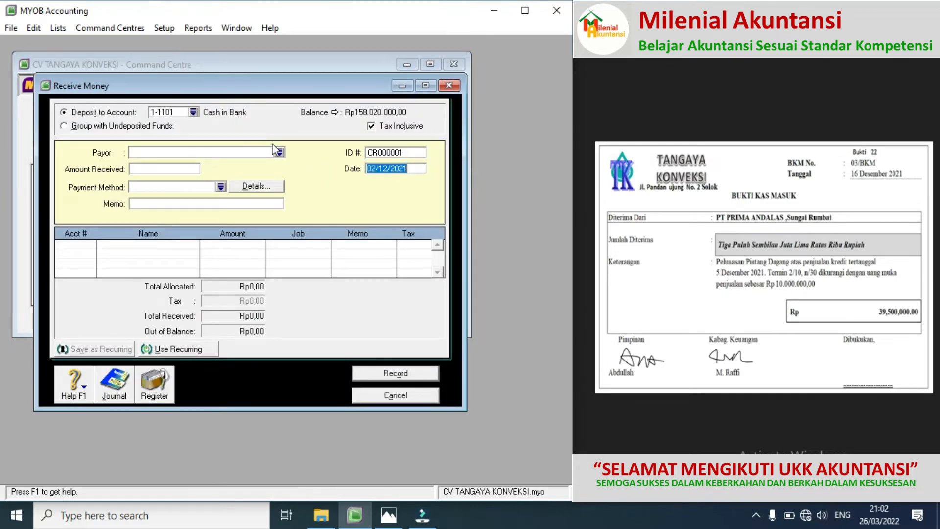
pyautogui.click(280, 152)
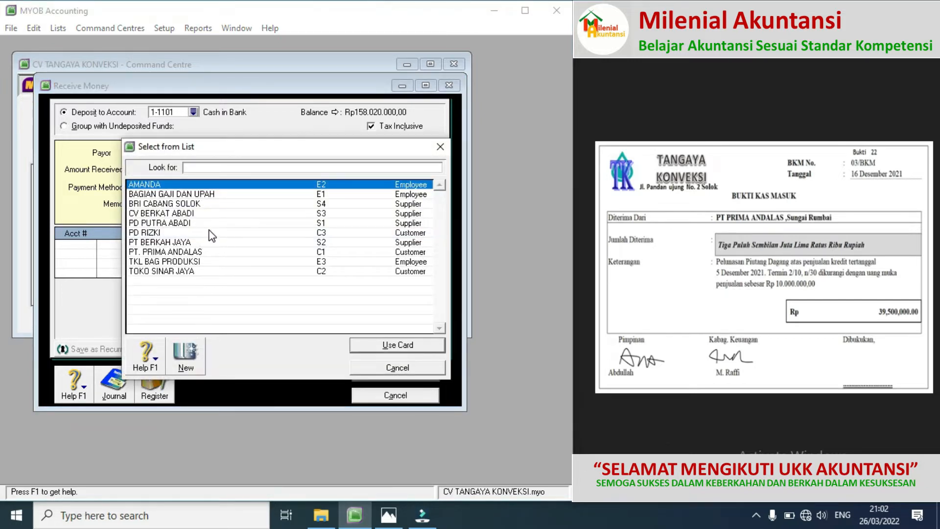
pyautogui.doubleClick(175, 252)
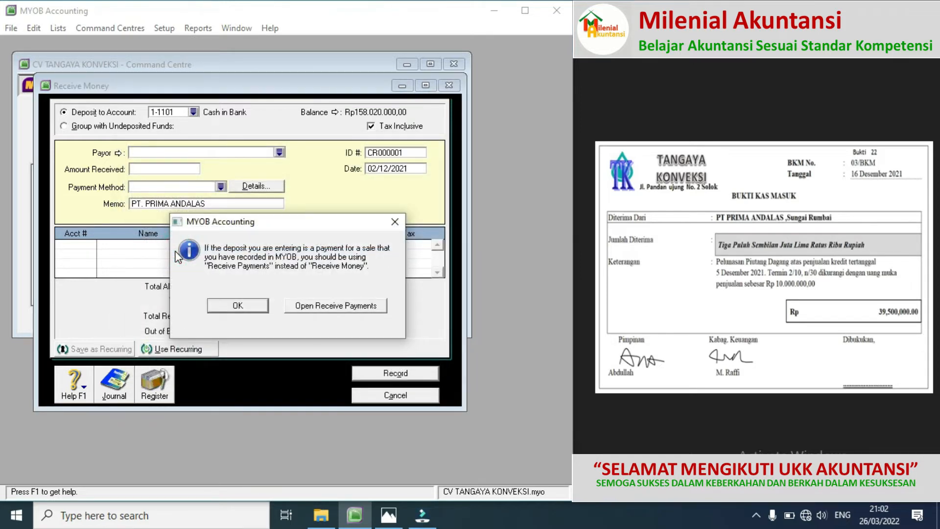
pyautogui.click(313, 306)
# Give the customer receipt the amount Rp39.500.000, the ID 03/BKM and the date 16/12/2021
pyautogui.click(215, 203)
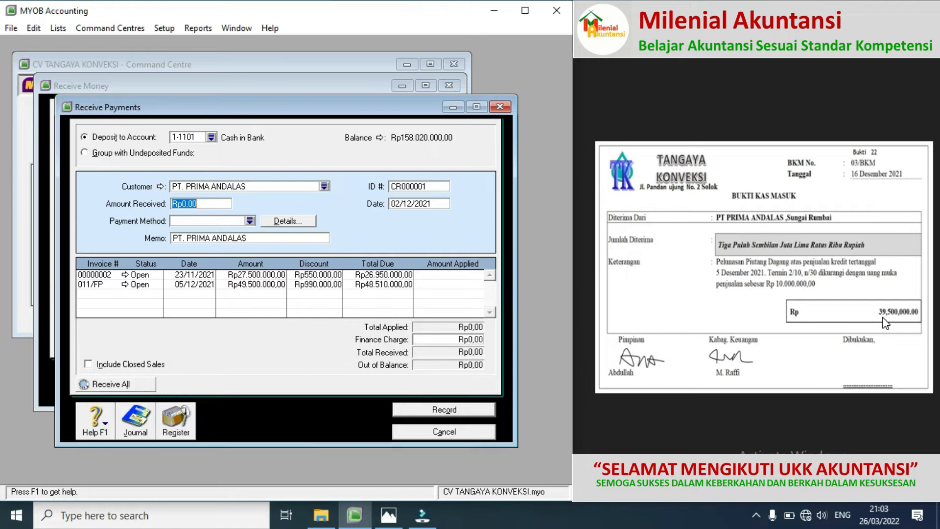
pyautogui.write('39500000')
pyautogui.click(425, 185)
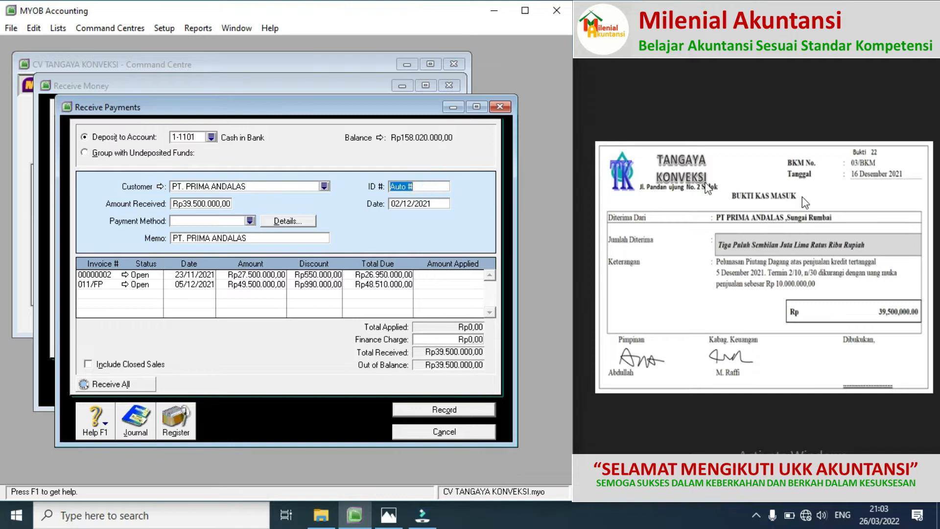
pyautogui.write('03/BKM')
pyautogui.doubleClick(398, 203)
pyautogui.moveTo(399, 202); pyautogui.dragTo(388, 232)
pyautogui.write('16')
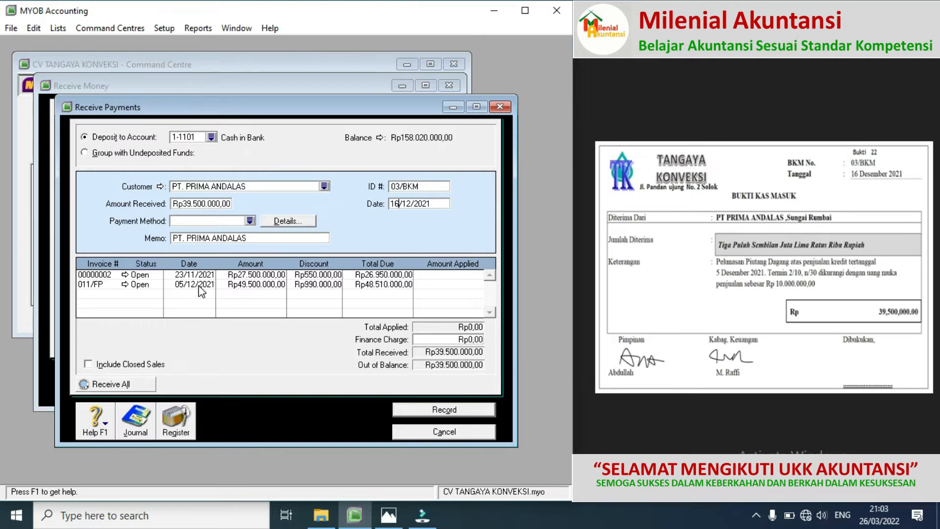
# Apply Rp39.500.000 to invoice 011/FP dated 05/12/2021 and record the customer receipt
pyautogui.click(468, 285)
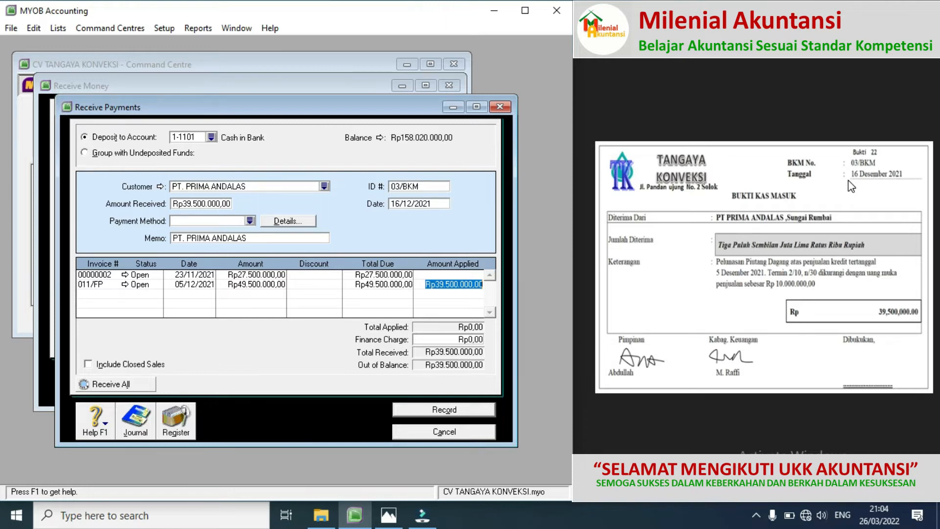
pyautogui.click(431, 337)
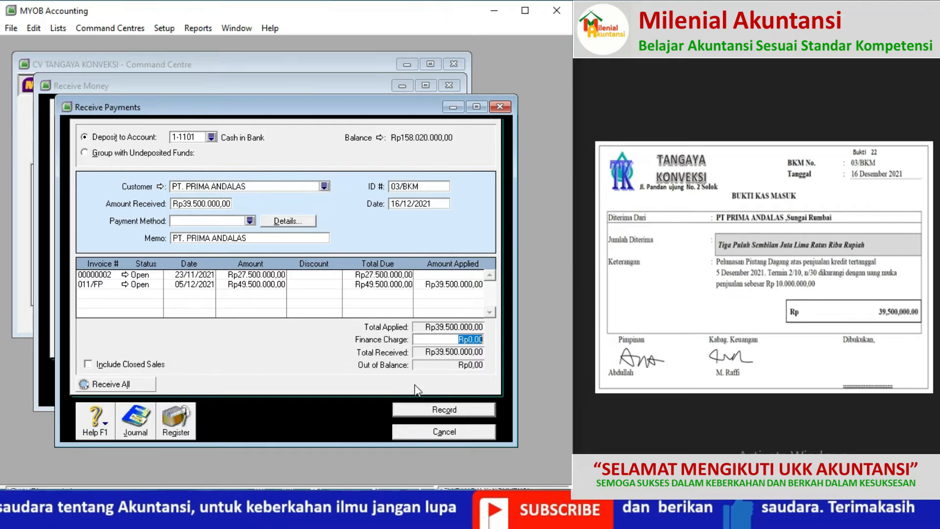
pyautogui.click(422, 409)
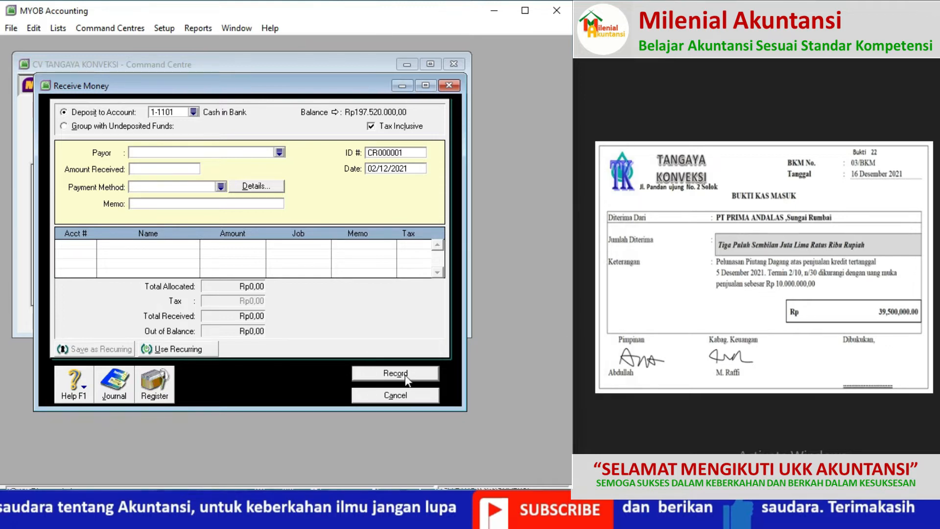
# Leave Receive Money and start a new sales invoice for the customer PT. PRIMA ANDALAS
pyautogui.click(379, 395)
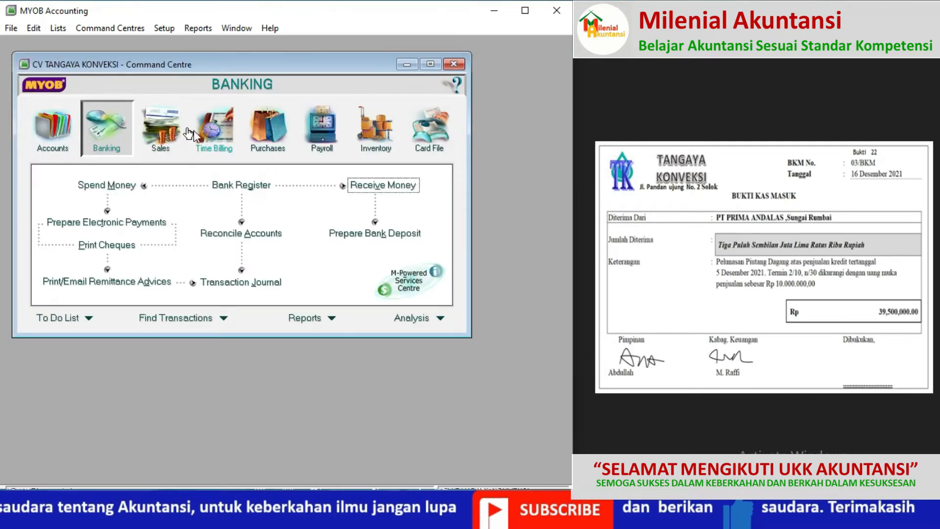
pyautogui.click(164, 131)
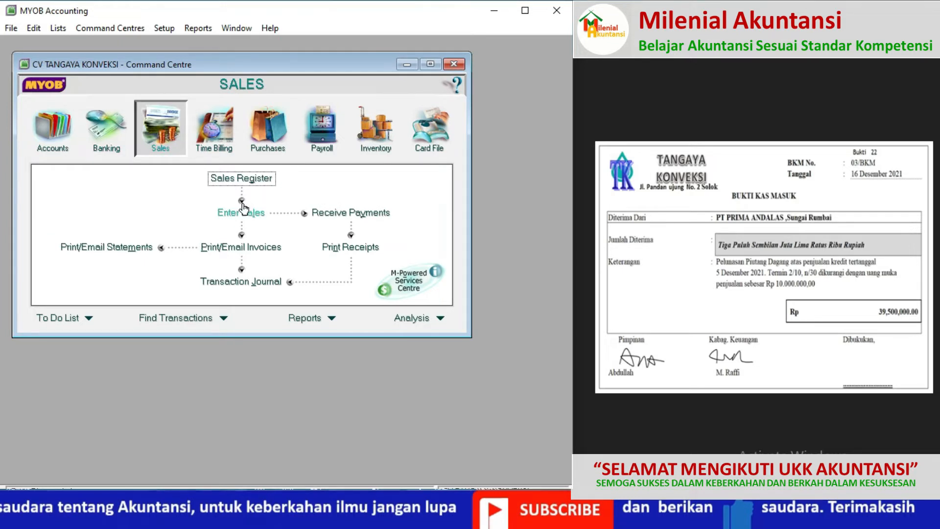
pyautogui.click(244, 208)
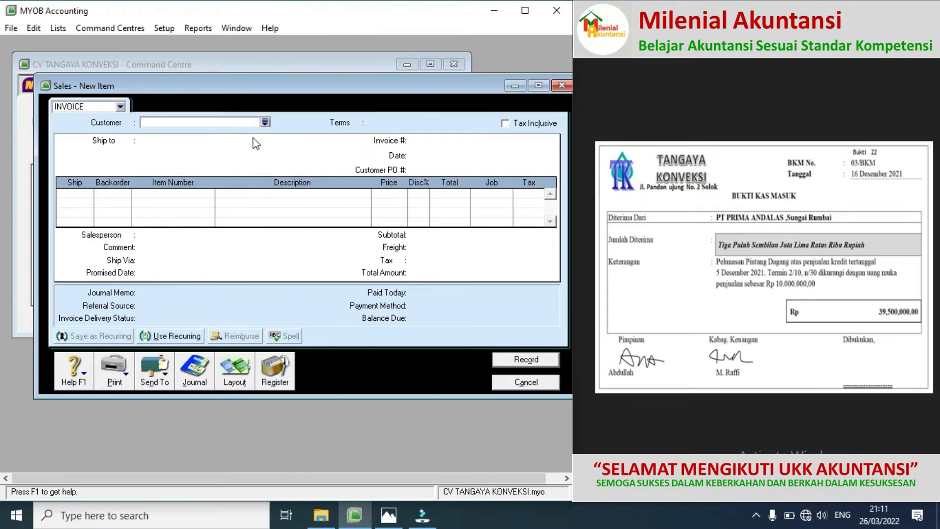
pyautogui.click(265, 123)
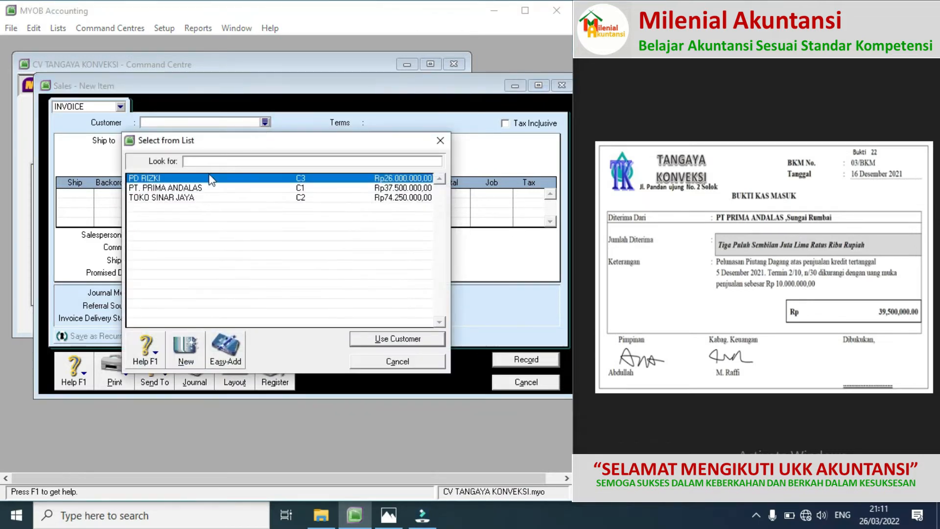
pyautogui.doubleClick(198, 188)
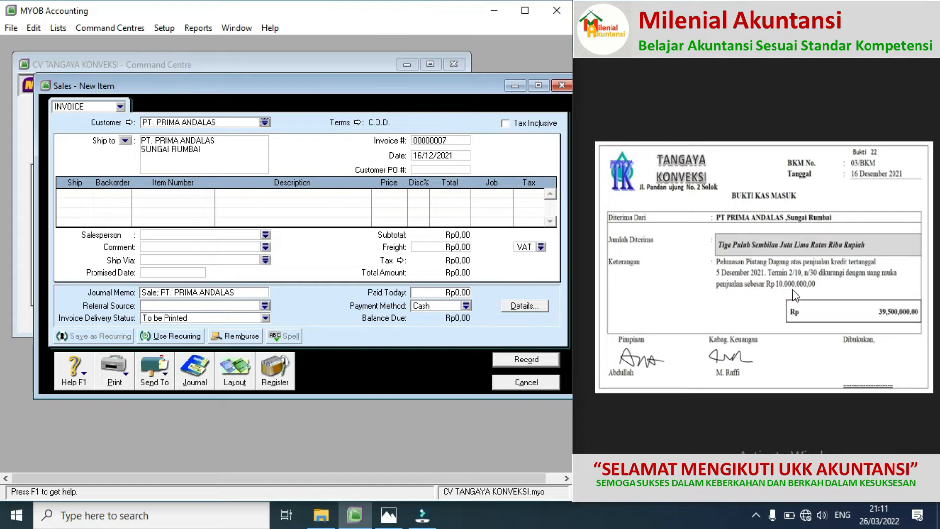
# Switch the sale to the Miscellaneous layout and set its invoice number to 03/BKM
pyautogui.click(237, 373)
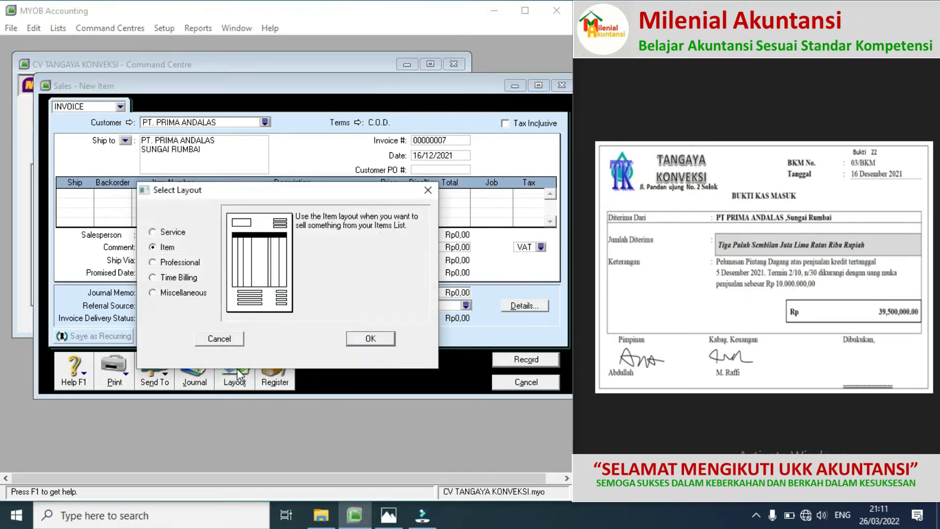
pyautogui.click(183, 294)
pyautogui.click(380, 339)
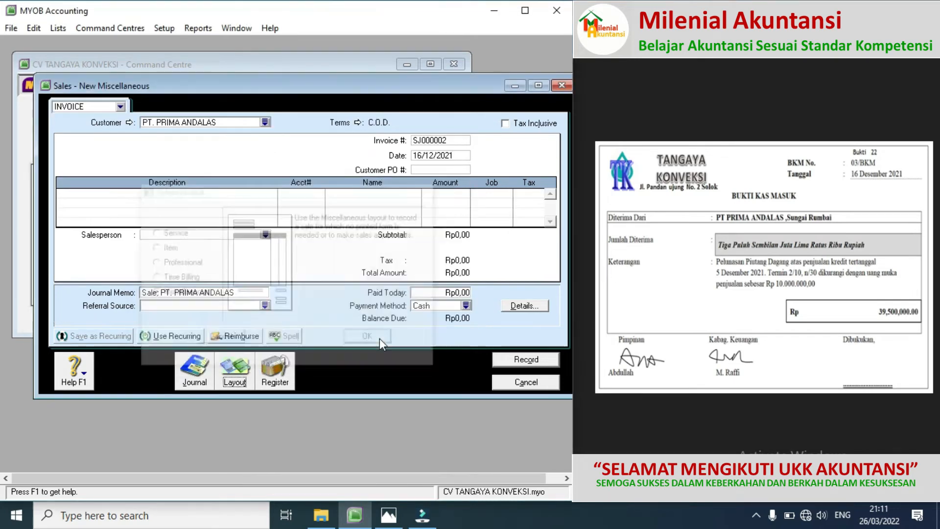
pyautogui.click(449, 141)
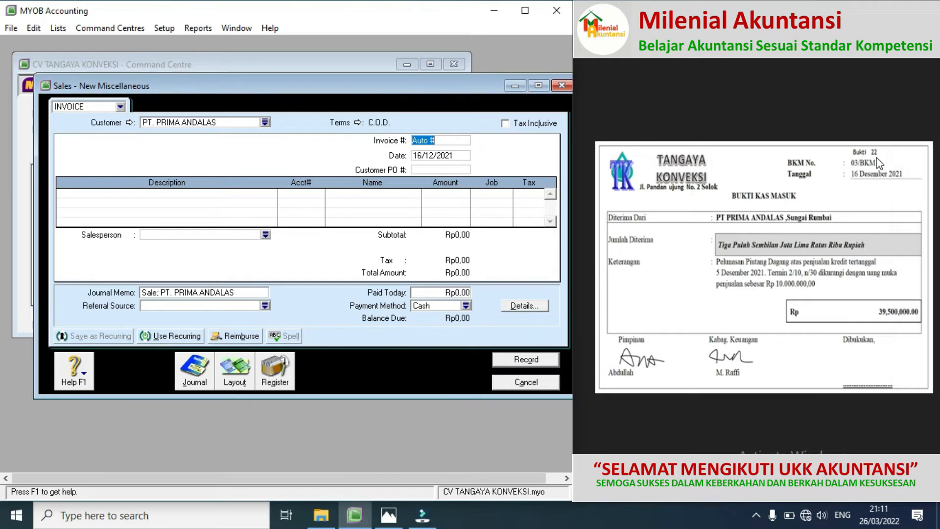
pyautogui.write('03/BKM')
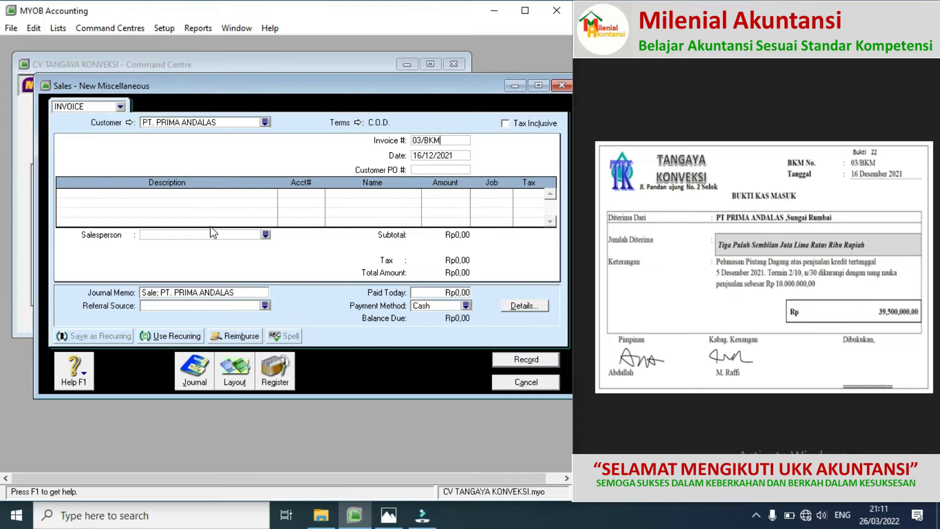
# Enter PENGURANGAN UANG MUKA PEJUALAN as the description of the first invoice line
pyautogui.click(164, 198)
pyautogui.write('PENGURA')
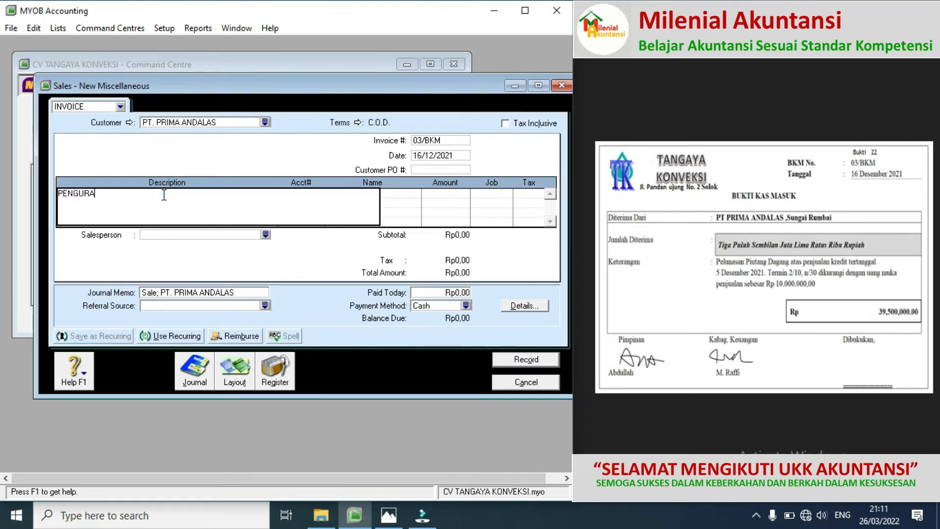
pyautogui.write('NGAN UANG MUKA PEJUNALAN')
pyautogui.press('BackSpace')
pyautogui.press('BackSpace')
pyautogui.press('BackSpace')
pyautogui.press('BackSpace')
pyautogui.press('BackSpace')
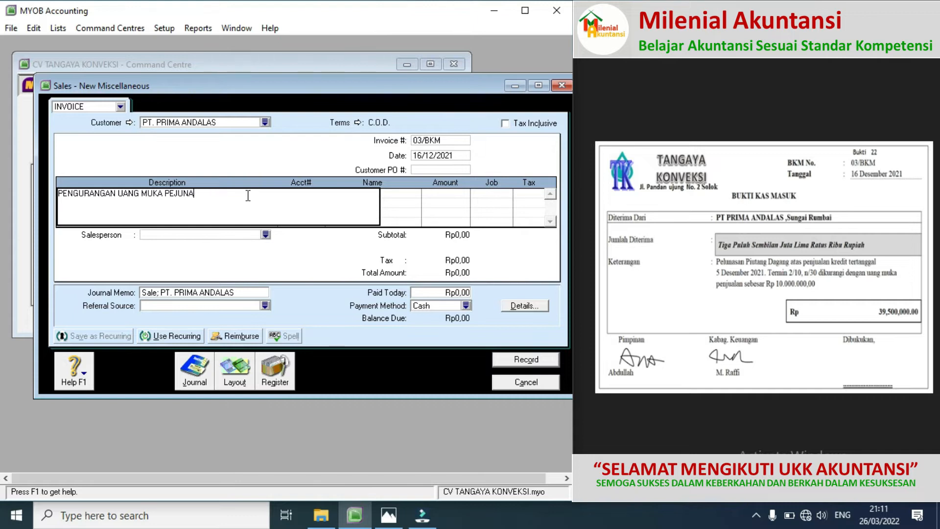
pyautogui.write('ALAN')
pyautogui.press('Tab')
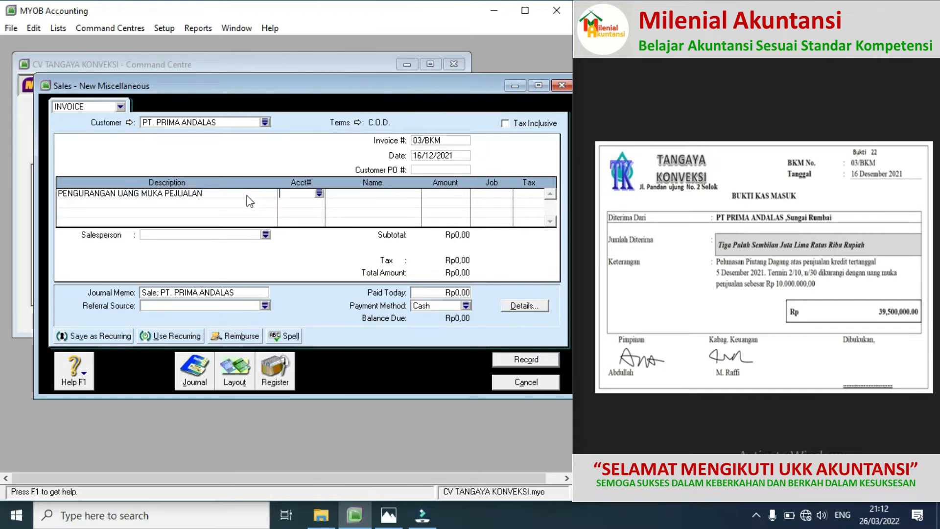
# Allocate the line to account 2-1105 Prepaid Income with an amount of -10000000 and record the sale
pyautogui.click(319, 194)
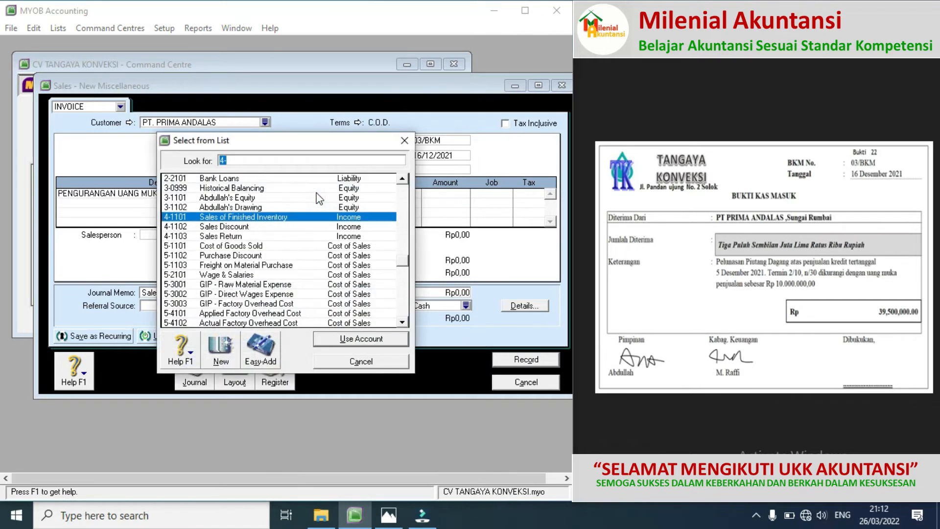
pyautogui.click(404, 195)
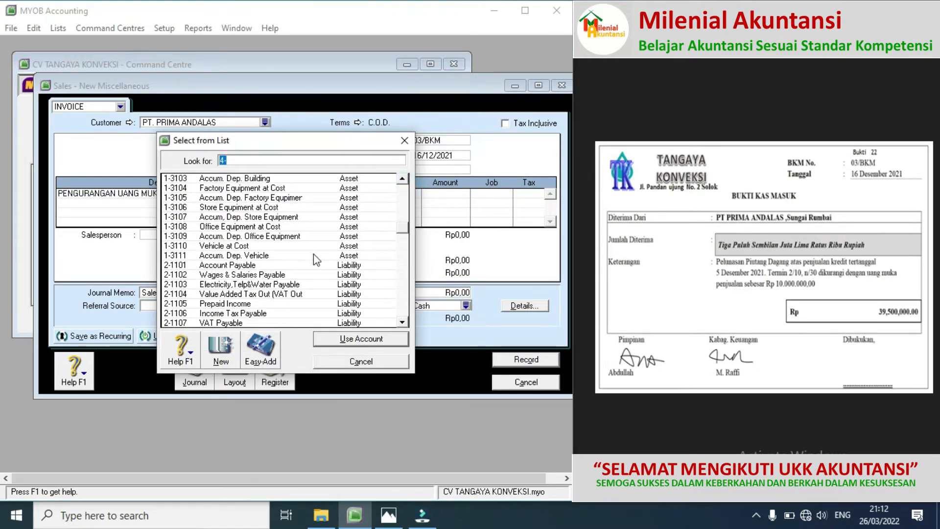
pyautogui.doubleClick(242, 305)
pyautogui.click(280, 308)
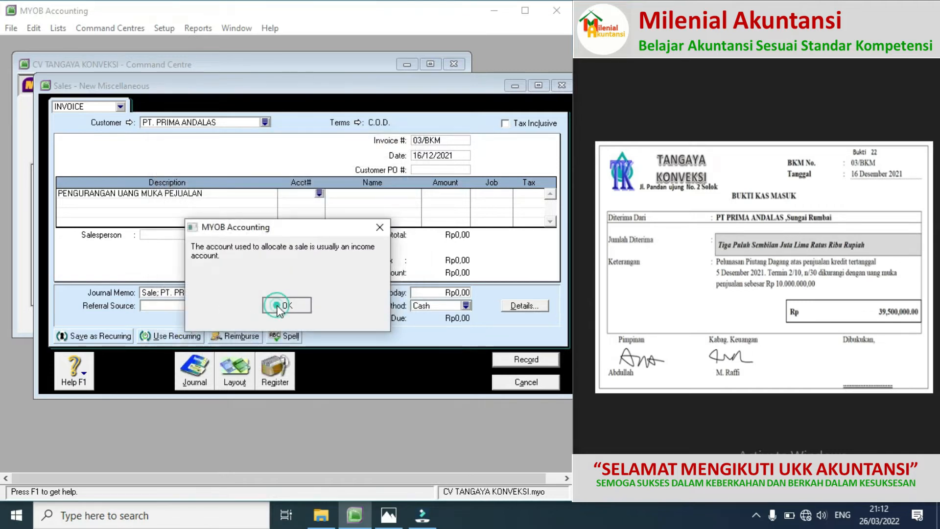
pyautogui.click(449, 197)
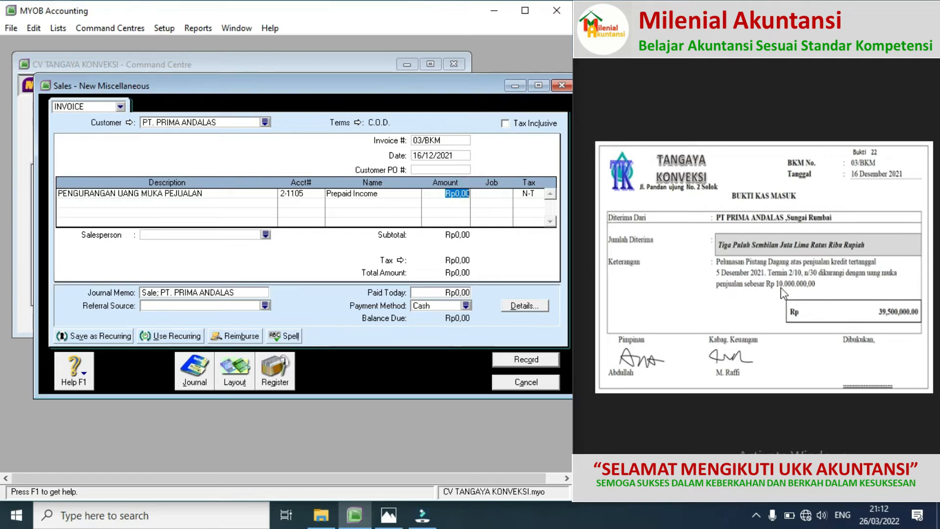
pyautogui.write('-10000000')
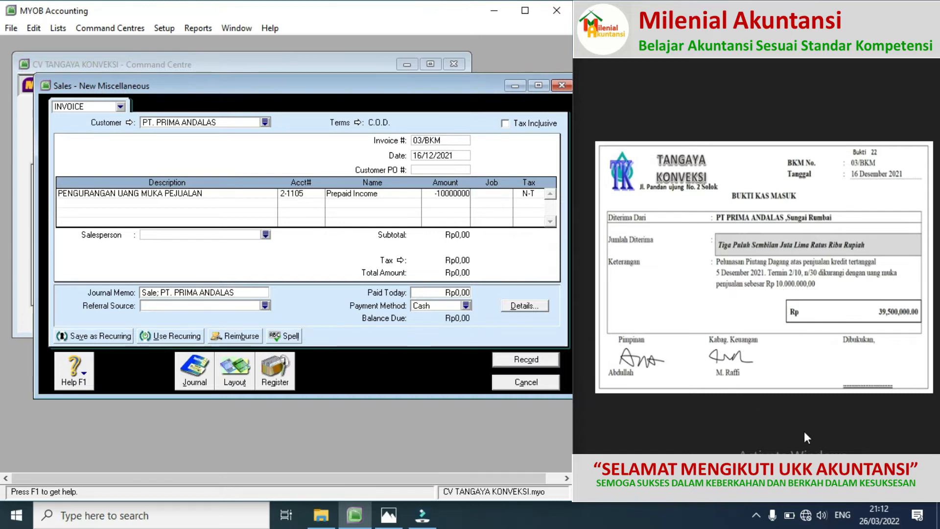
pyautogui.click(537, 361)
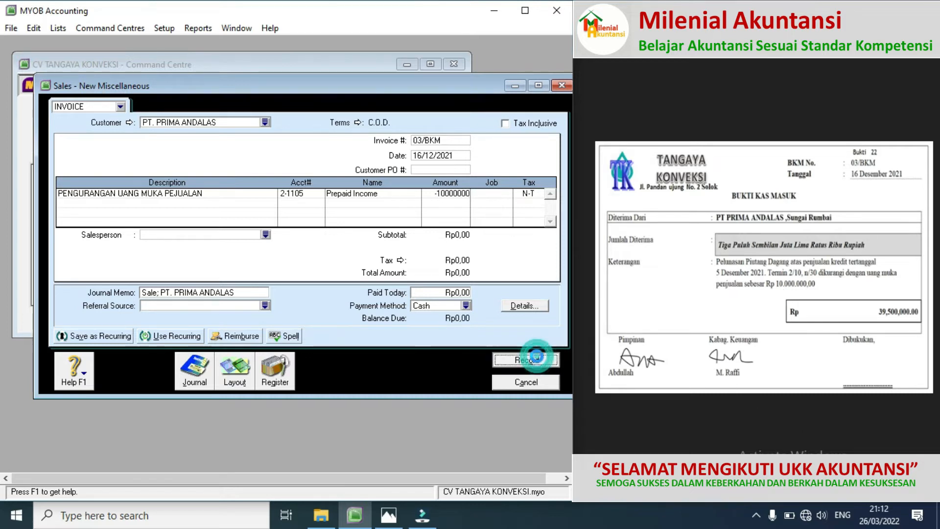
# Apply the 03/BKM credit from the sales register to a sale, with the ID 03/BKM and the date 16/12/2021
pyautogui.click(282, 379)
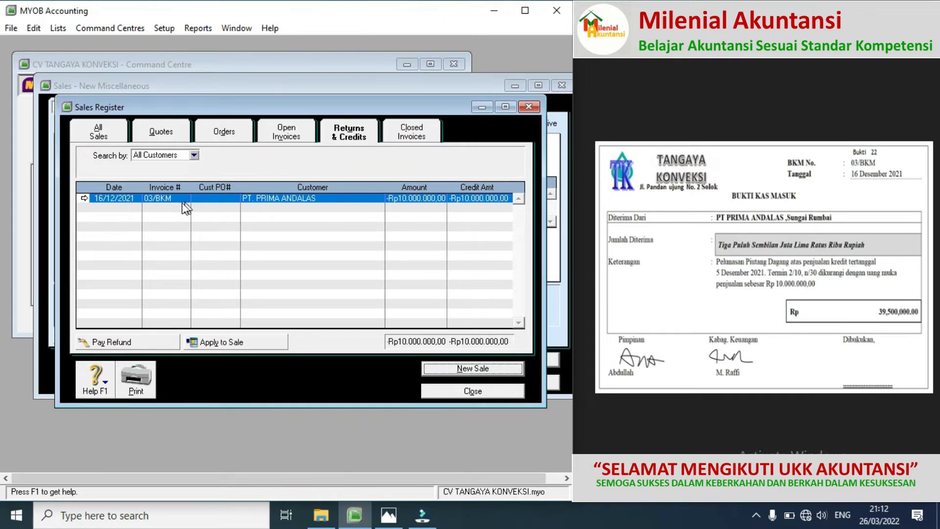
pyautogui.click(137, 202)
pyautogui.click(222, 345)
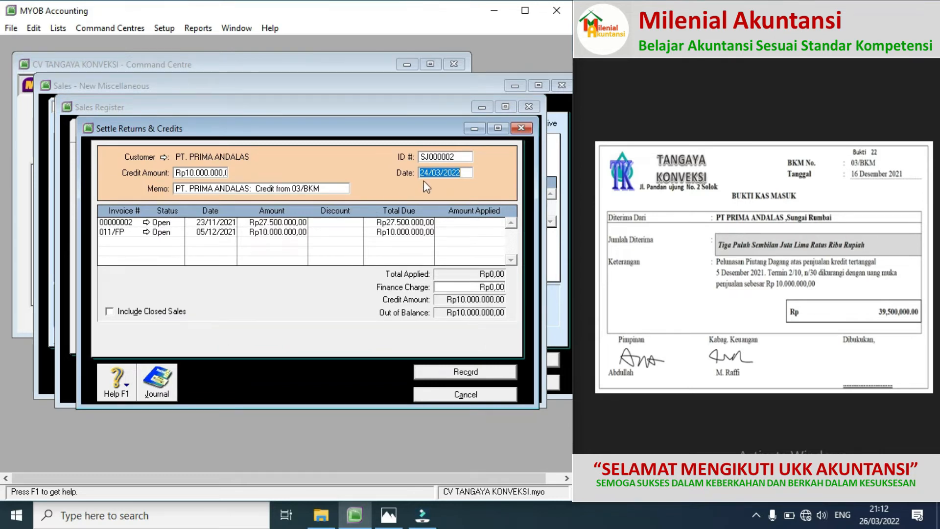
pyautogui.click(455, 161)
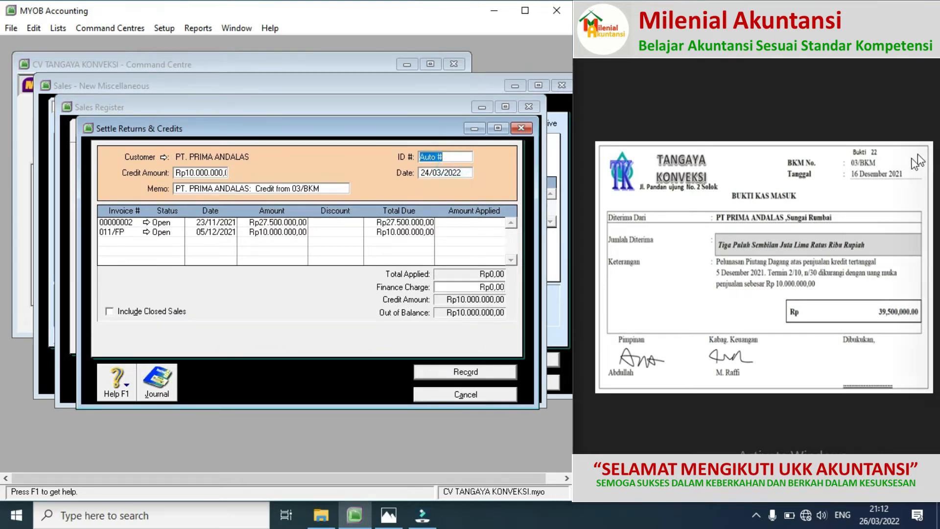
pyautogui.write('03/BKM')
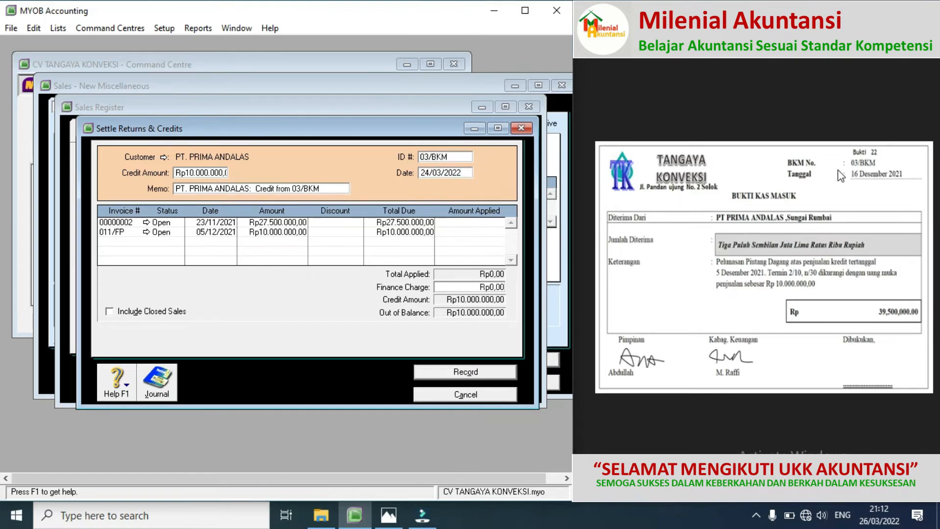
pyautogui.click(460, 174)
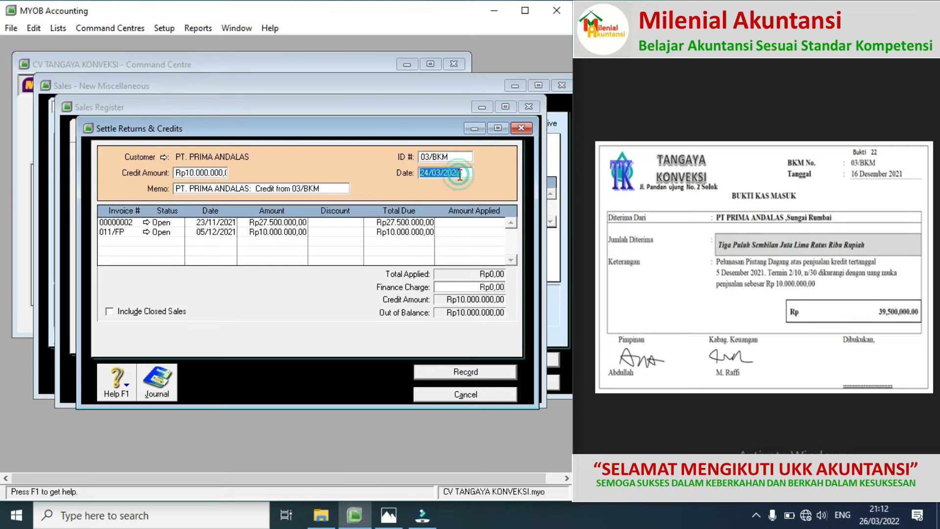
pyautogui.write('16/12/')
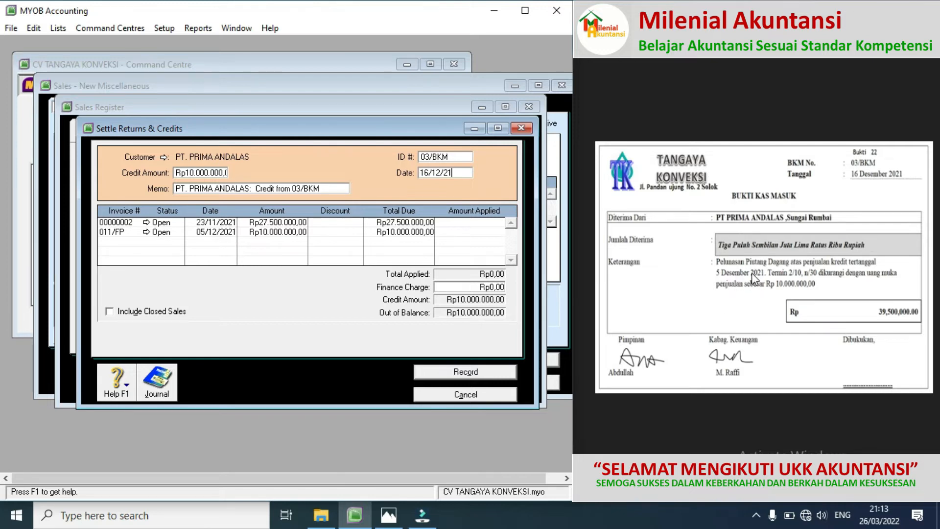
# Apply Rp10.000.000 of the credit to invoice 011/FP, record the settlement and close the sales register
pyautogui.click(486, 231)
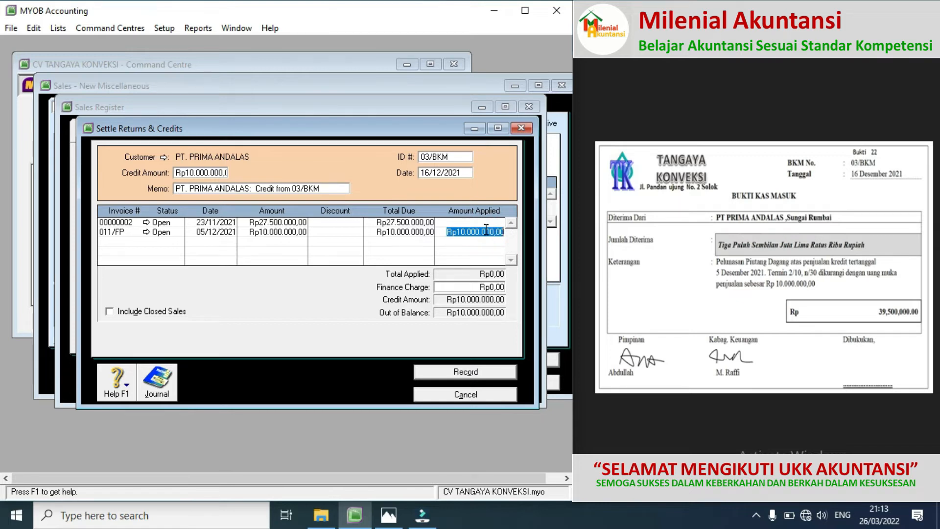
pyautogui.click(466, 287)
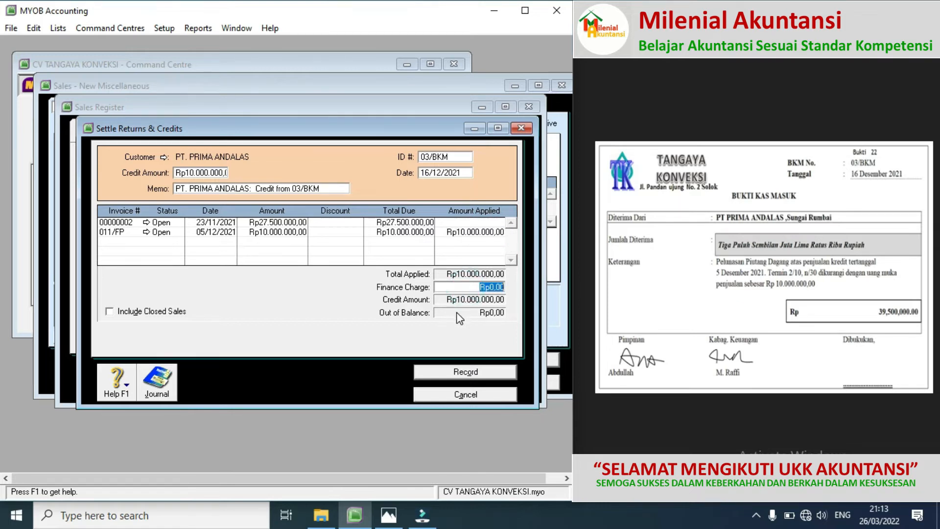
pyautogui.click(448, 368)
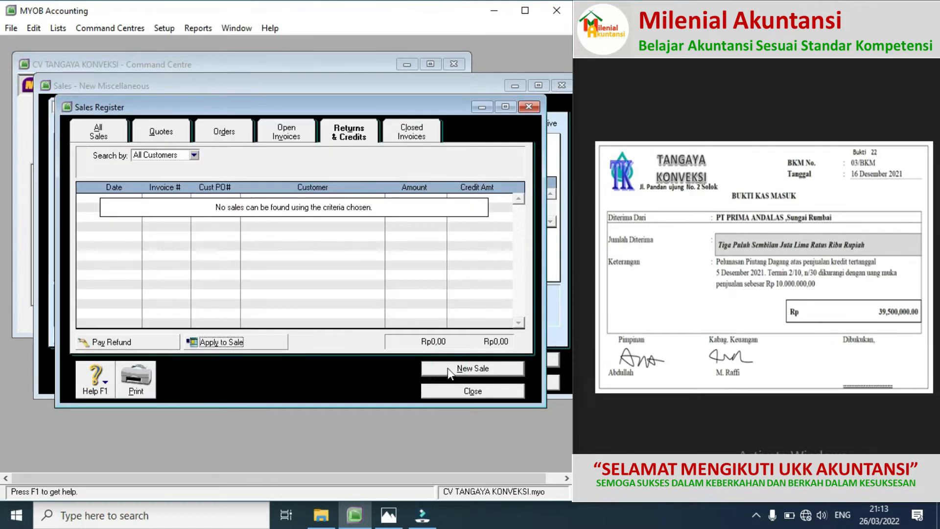
pyautogui.click(433, 392)
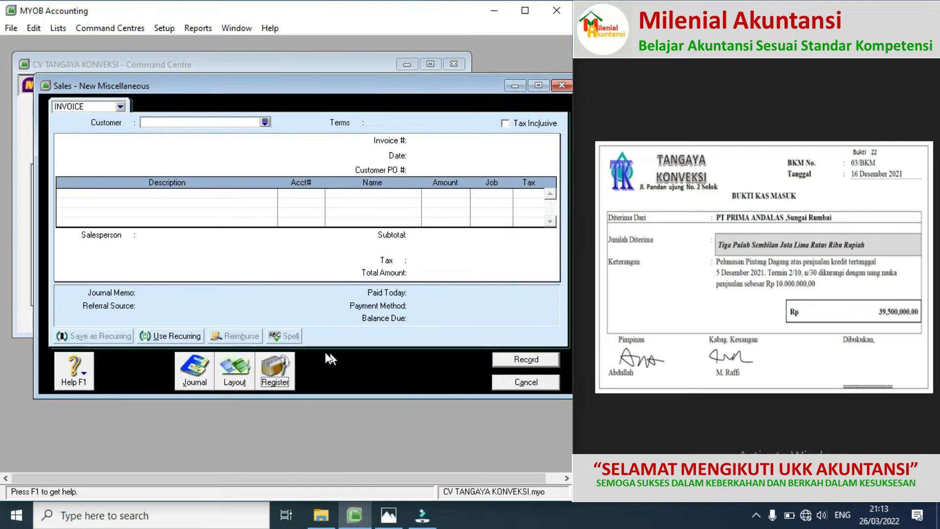
# Review the 03/BKM entries for PT. PRIMA ANDALAS dated 16/12/2021 in the sales transaction journal
pyautogui.click(193, 378)
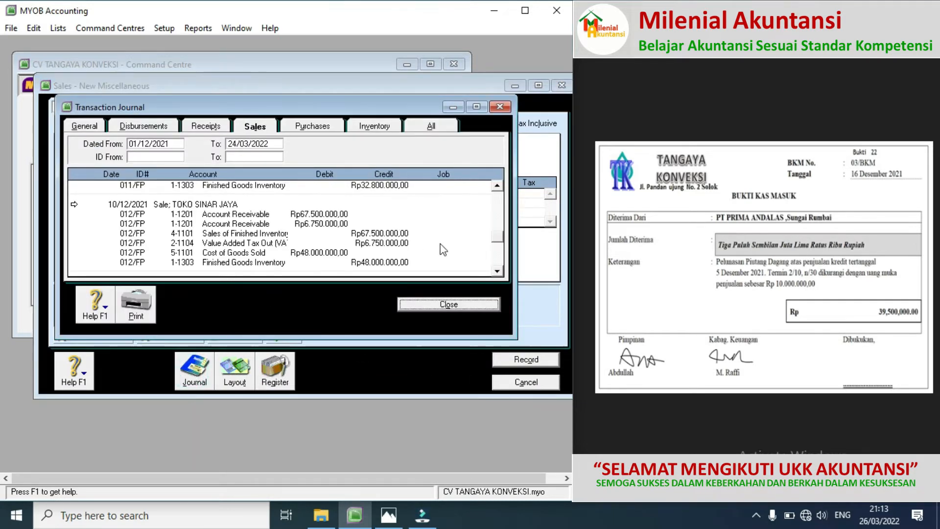
pyautogui.click(497, 270)
pyautogui.click(497, 270)
pyautogui.click(498, 272)
pyautogui.click(497, 271)
pyautogui.click(498, 273)
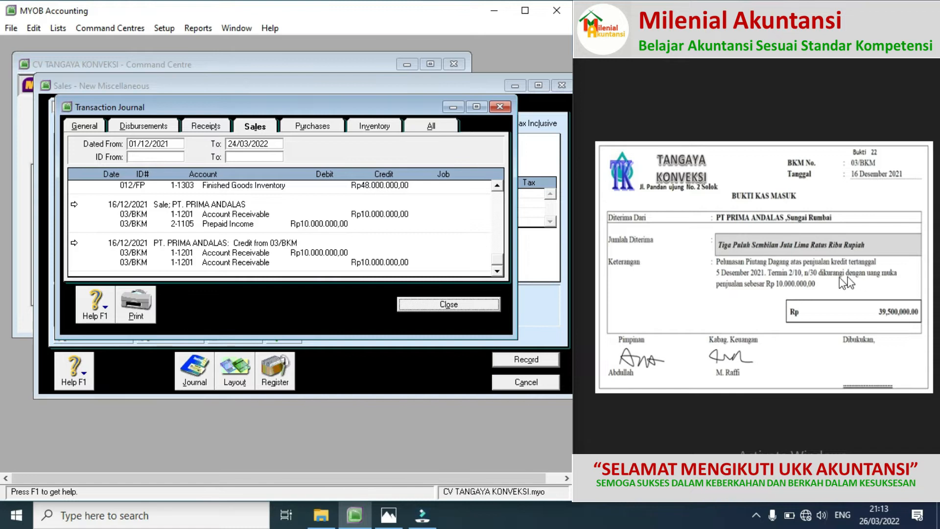
# Bring up voucher 23, leave the journal and the blank sale, and open Spend Money
pyautogui.click(782, 290)
pyautogui.click(923, 265)
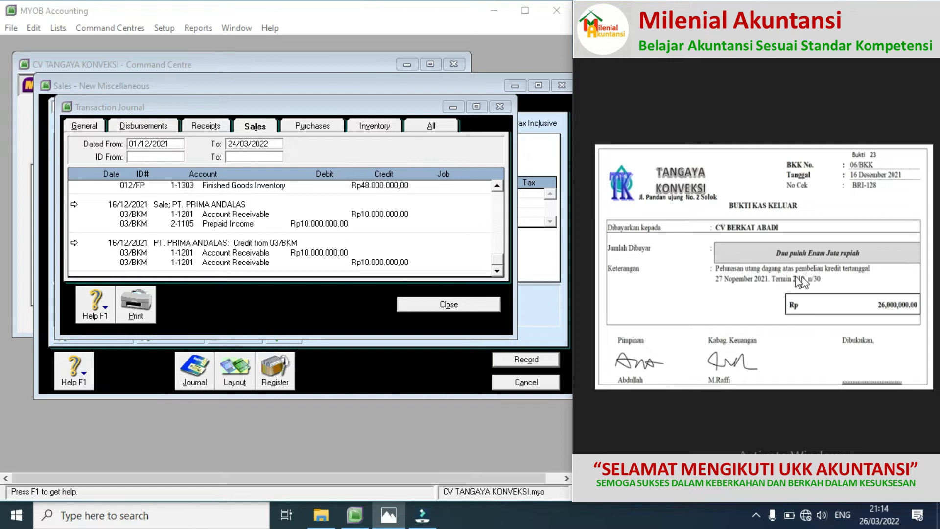
pyautogui.click(466, 305)
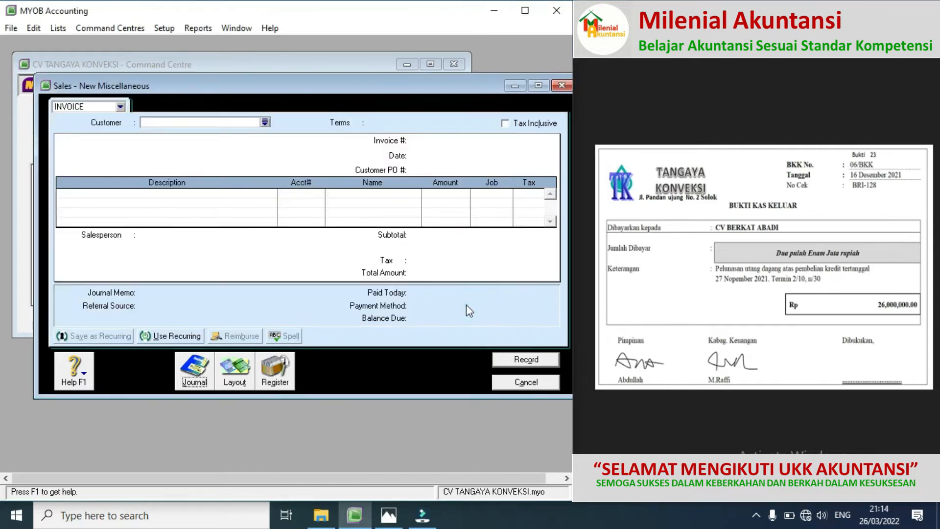
pyautogui.click(503, 382)
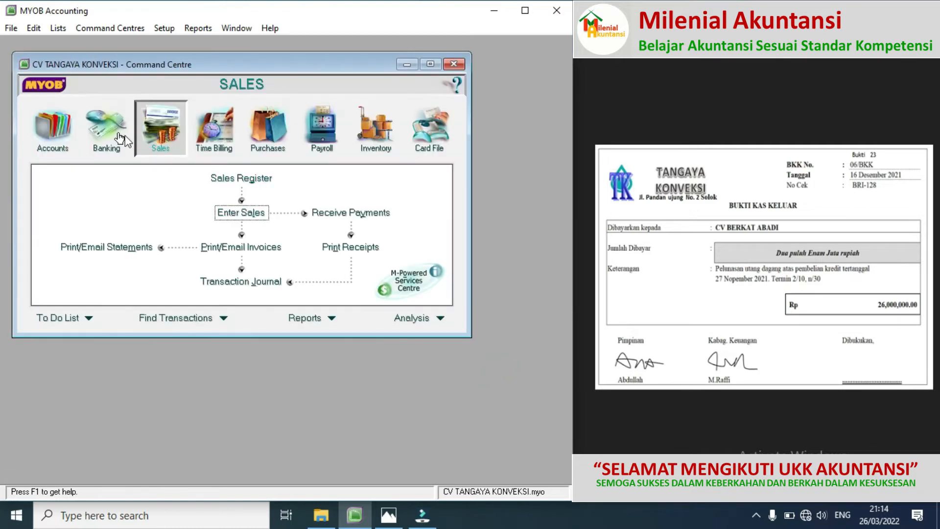
pyautogui.click(107, 134)
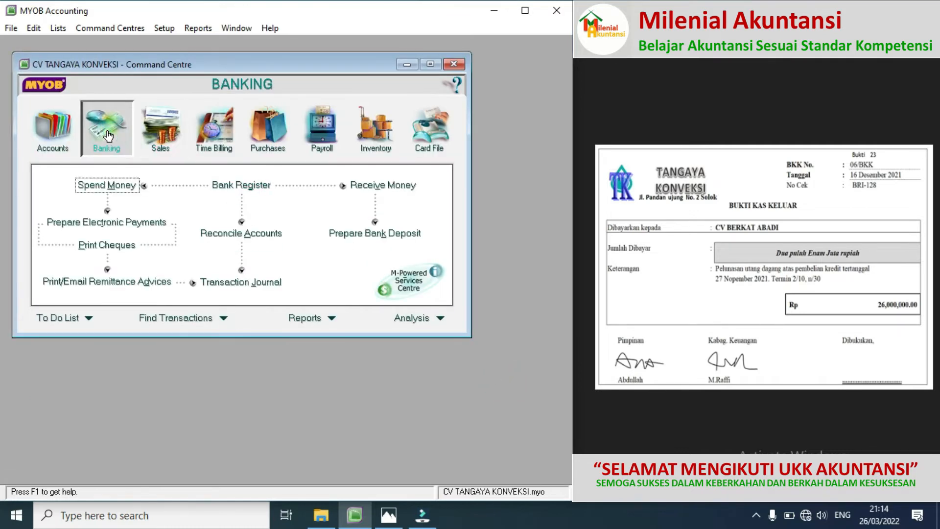
pyautogui.click(103, 188)
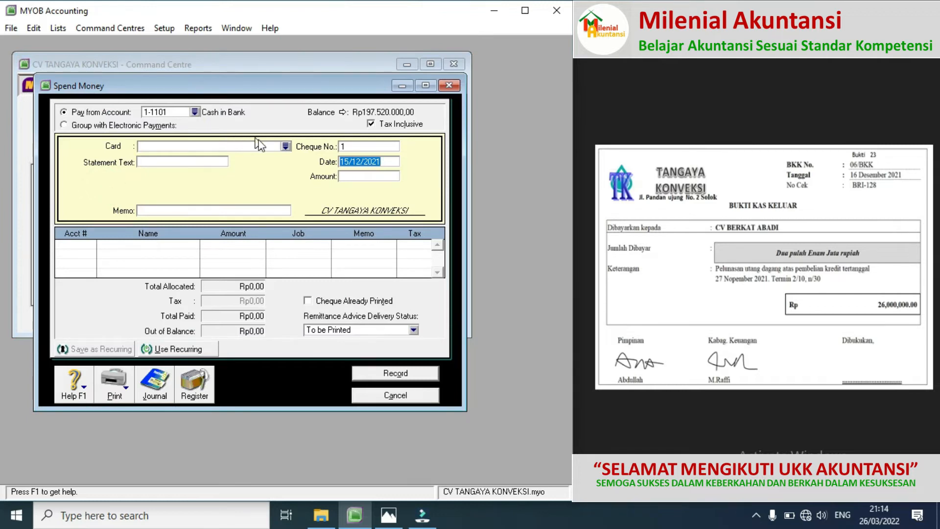
# Choose the supplier CV BERKAT ABADI for the payment and switch from Spend Money to Pay Bills
pyautogui.click(283, 146)
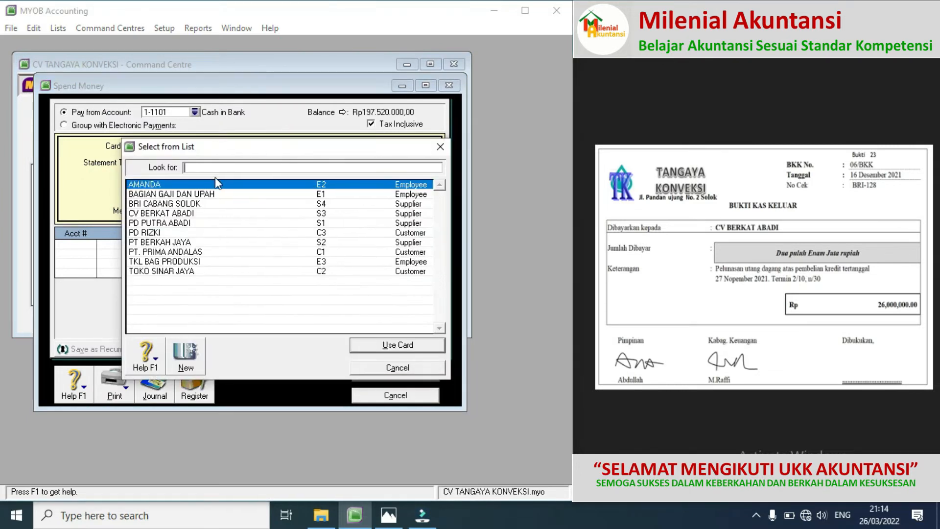
pyautogui.doubleClick(165, 216)
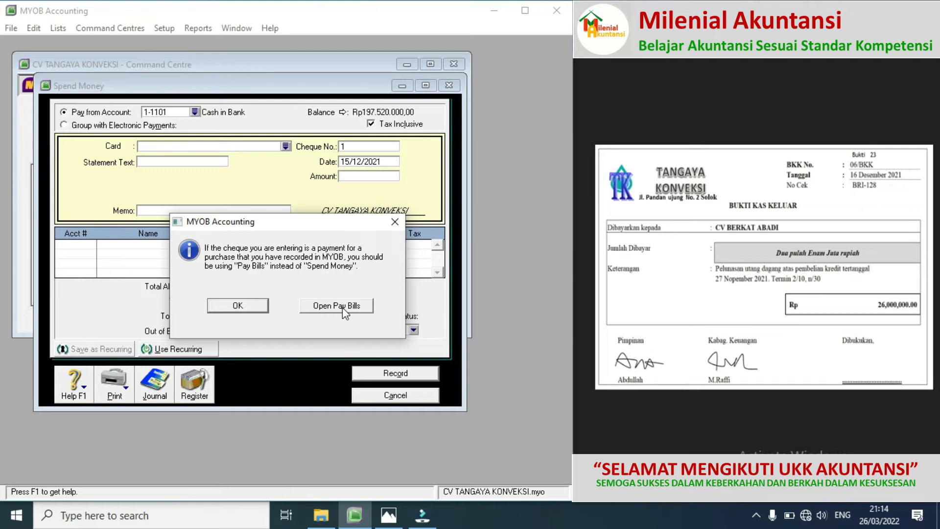
pyautogui.click(342, 308)
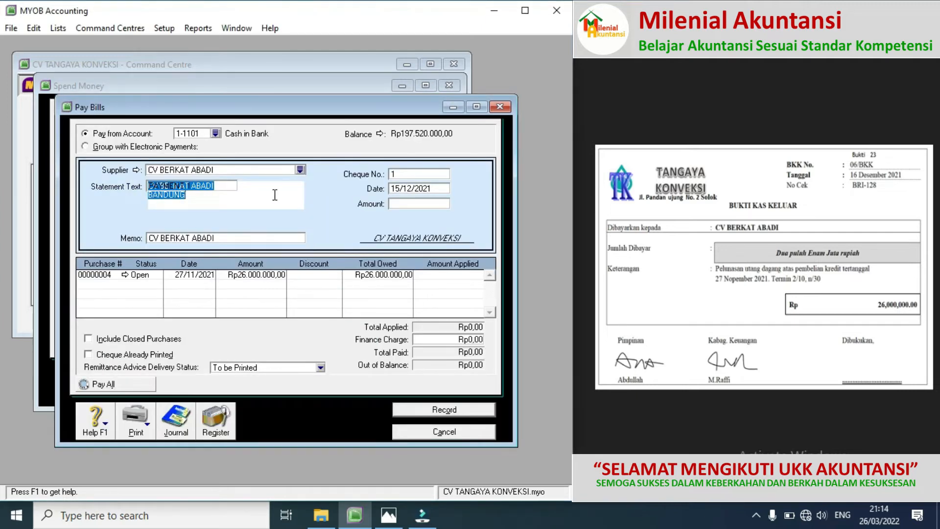
# Fill in the CV BERKAT ABADI payment with cheque number 06/BKK, date 16/12/2021 and amount 26000000
pyautogui.click(393, 174)
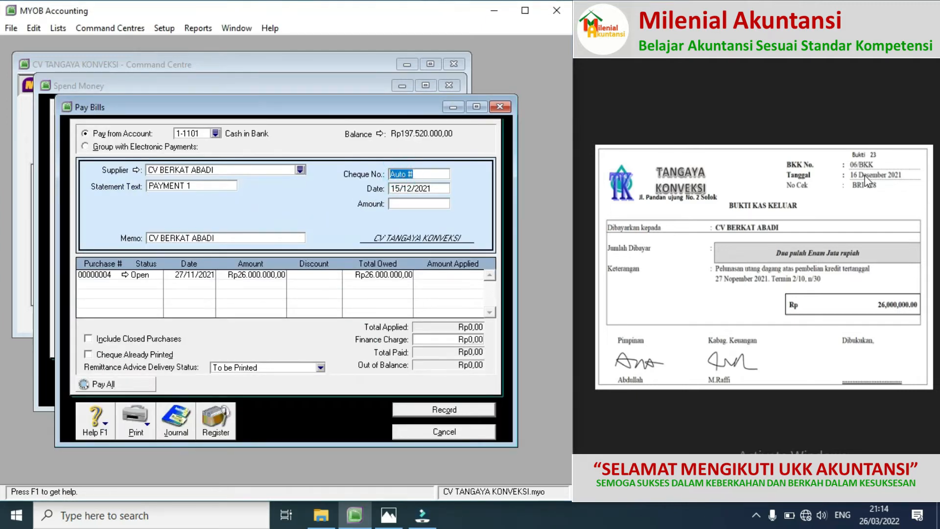
pyautogui.write('06/BKK')
pyautogui.click(400, 189)
pyautogui.click(401, 189)
pyautogui.press('BackSpace')
pyautogui.write('6')
pyautogui.write('26')
pyautogui.write('00000')
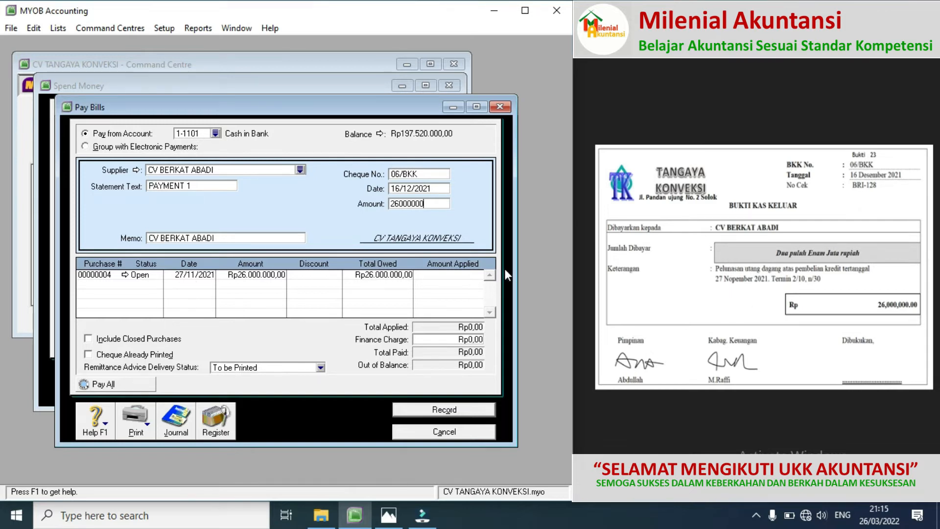
# Apply Rp26.000.000 to the open purchase dated 27/11/2021 and record the payment
pyautogui.click(466, 275)
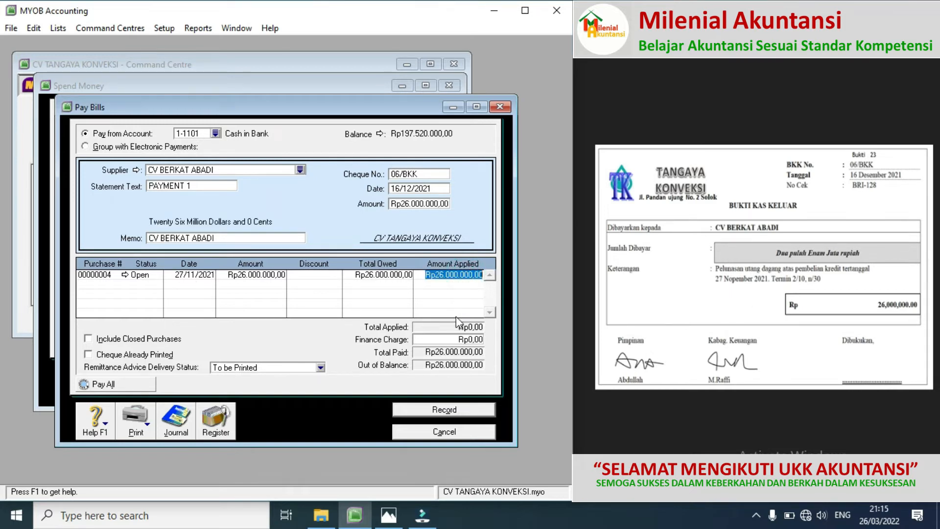
pyautogui.click(446, 340)
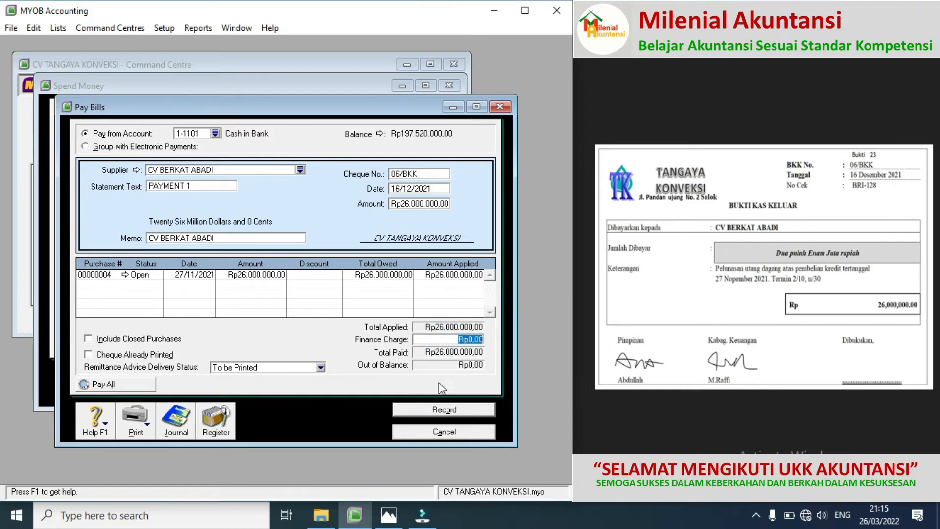
pyautogui.click(424, 410)
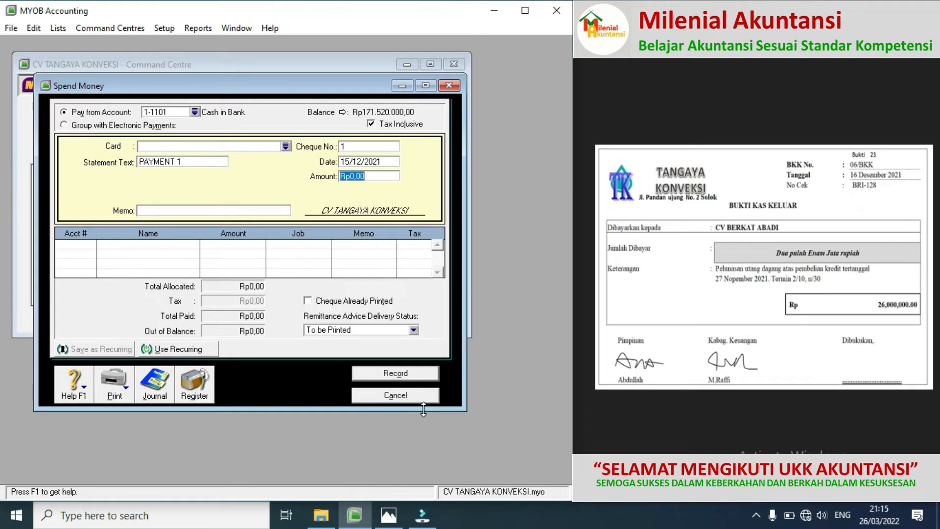
# Bring up voucher 24, leave Spend Money and open a new purchase entry
pyautogui.click(924, 273)
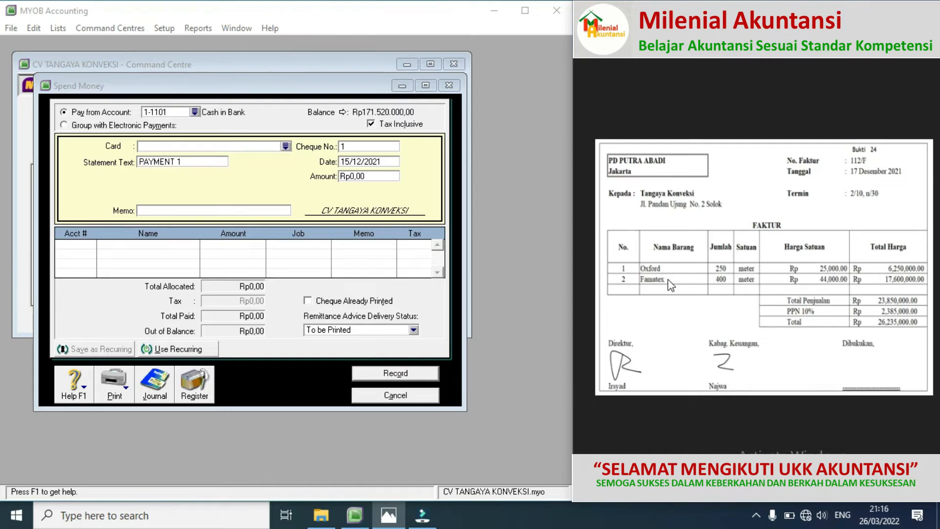
pyautogui.click(371, 399)
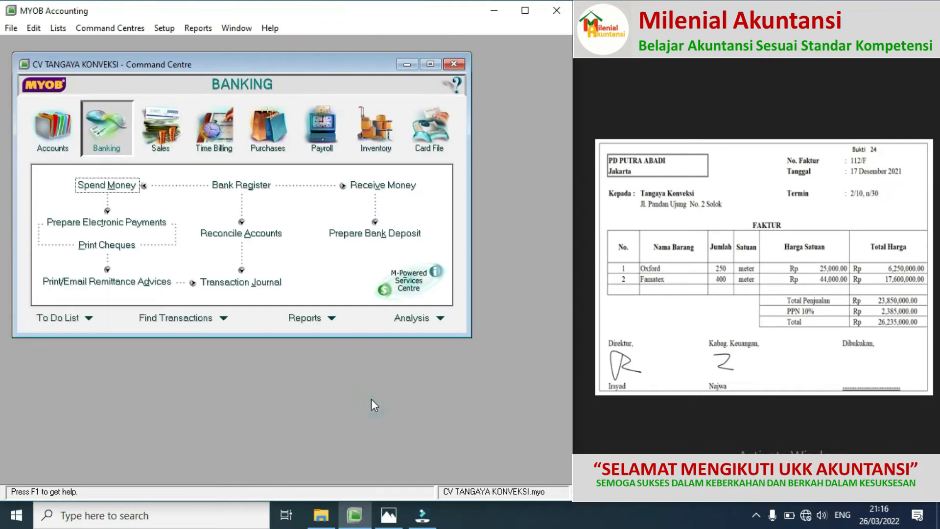
pyautogui.click(272, 143)
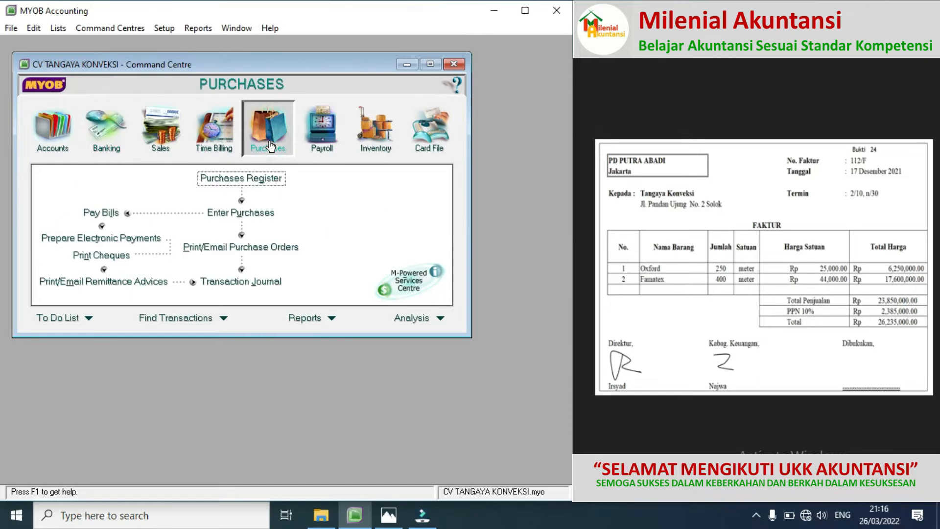
pyautogui.click(261, 219)
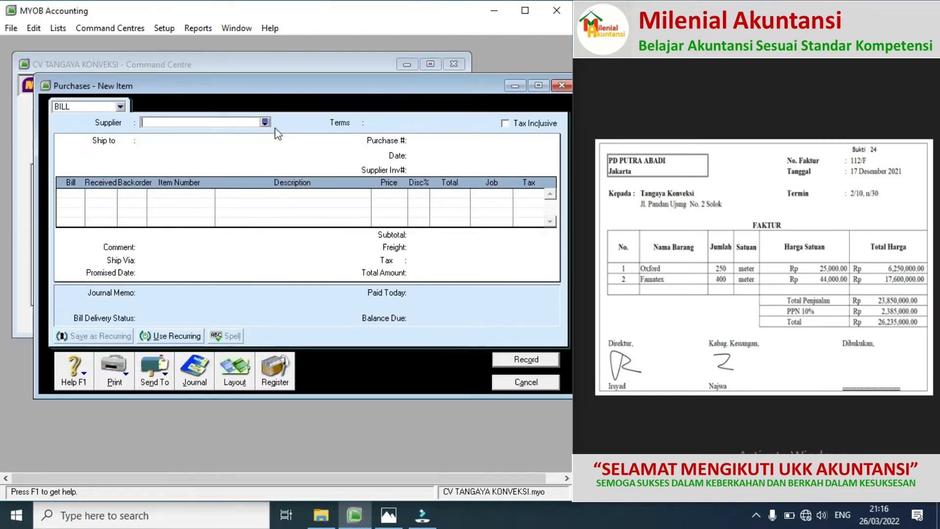
# Select supplier PD PUTRA ABADI with payment due in a given number of days: 10 discount days, 30 balance due days, 2% early discount
pyautogui.click(265, 123)
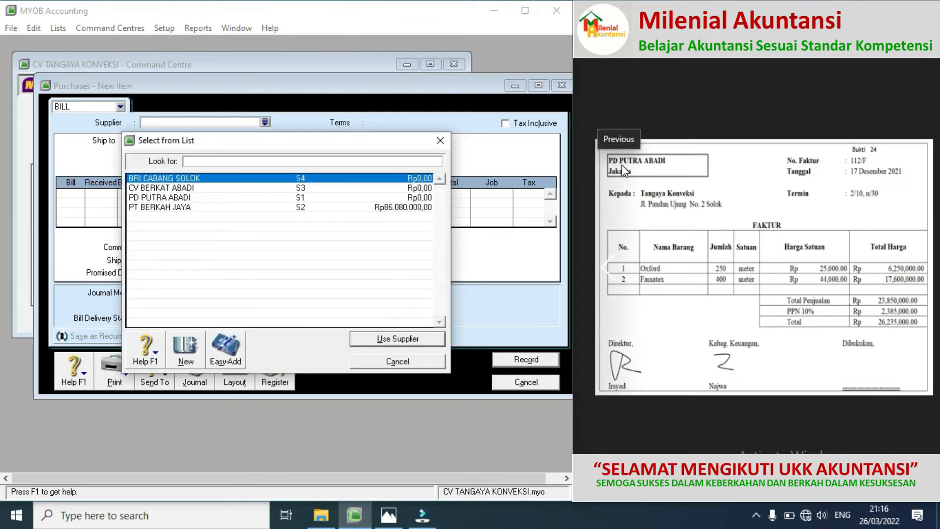
pyautogui.doubleClick(184, 199)
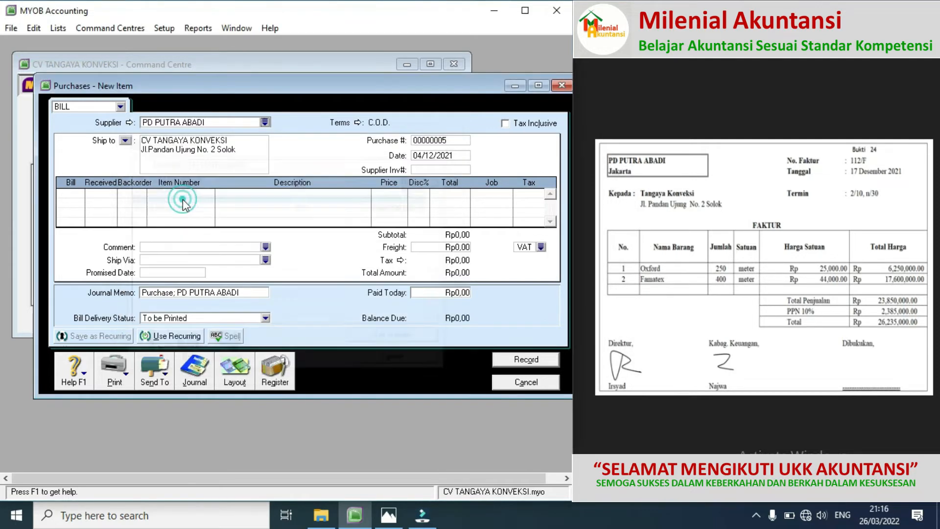
pyautogui.click(358, 123)
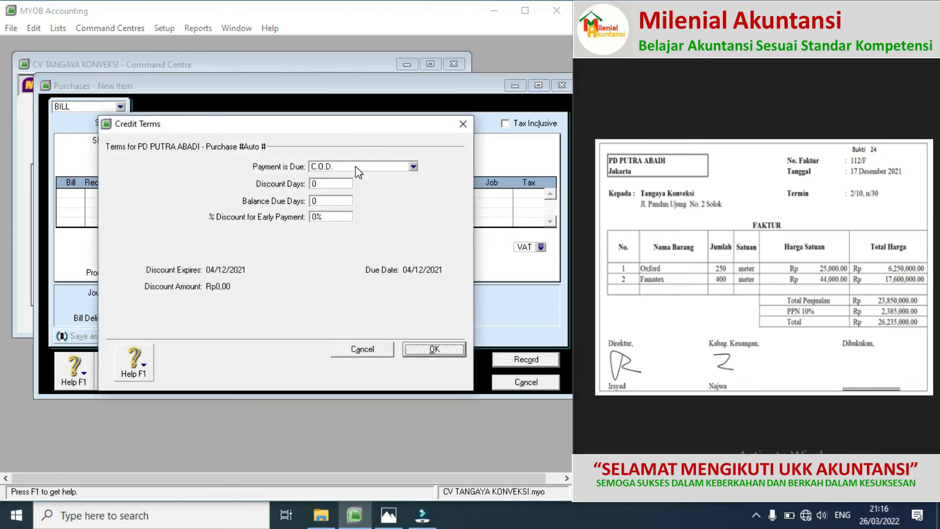
pyautogui.click(357, 167)
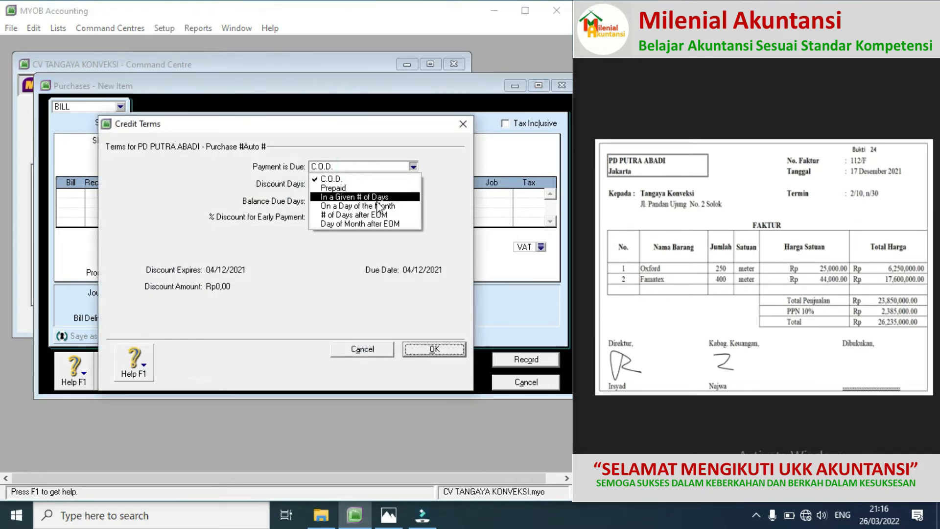
pyautogui.click(361, 198)
pyautogui.click(329, 184)
pyautogui.write('1030')
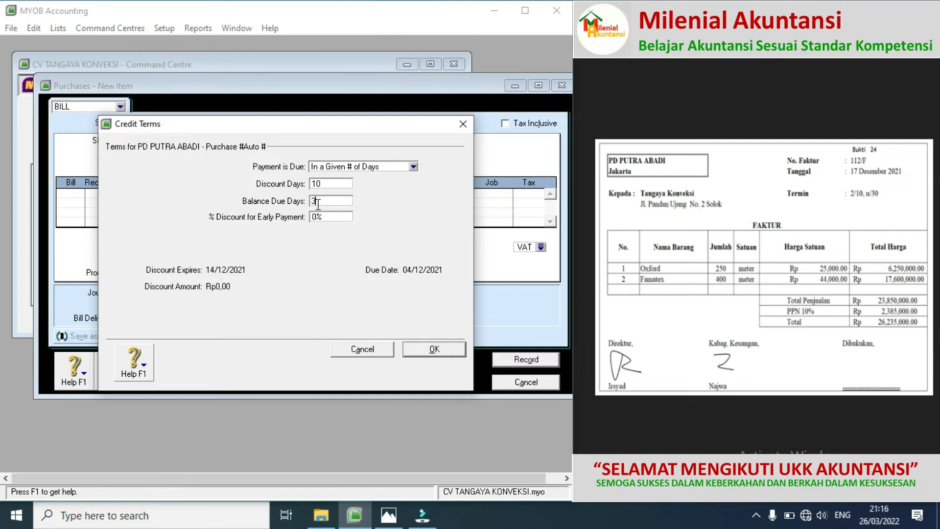
pyautogui.click(319, 217)
pyautogui.write('2')
pyautogui.click(424, 351)
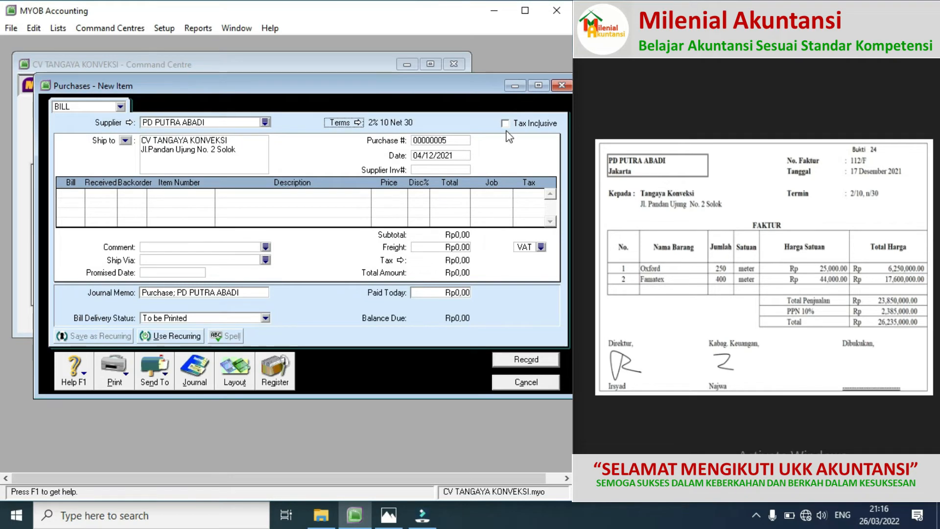
# Set the bill's purchase number to 112/F and its date to 17/12/2021
pyautogui.click(458, 141)
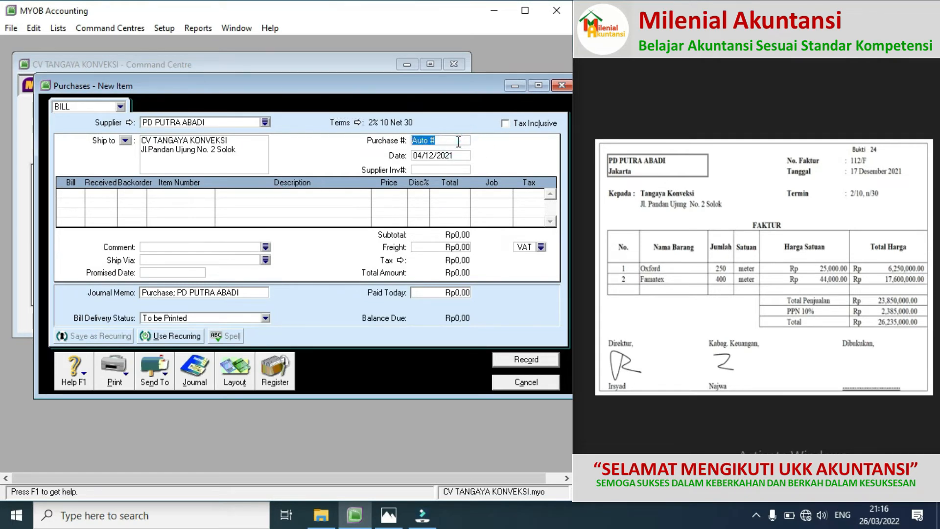
pyautogui.write('112/')
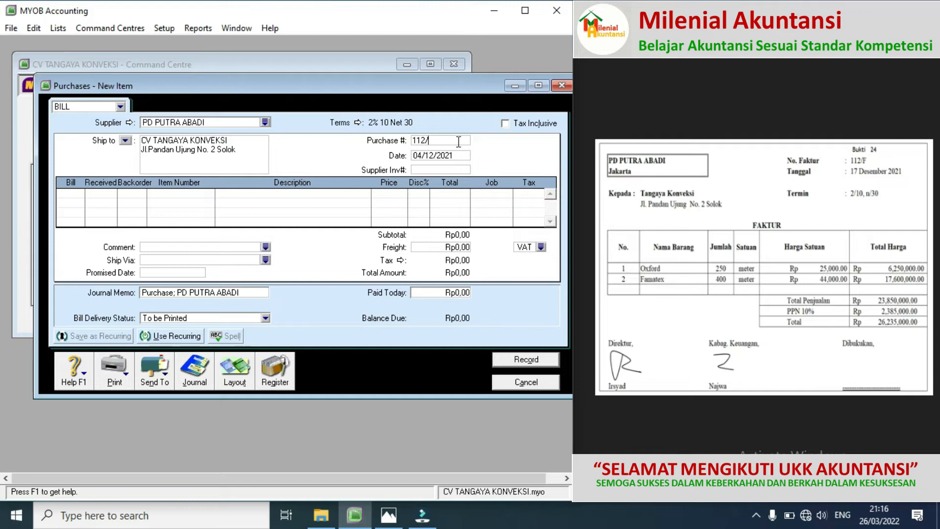
pyautogui.write('F')
pyautogui.doubleClick(421, 156)
pyautogui.click(421, 156)
pyautogui.press('BackSpace')
pyautogui.press('BackSpace')
pyautogui.write('17')
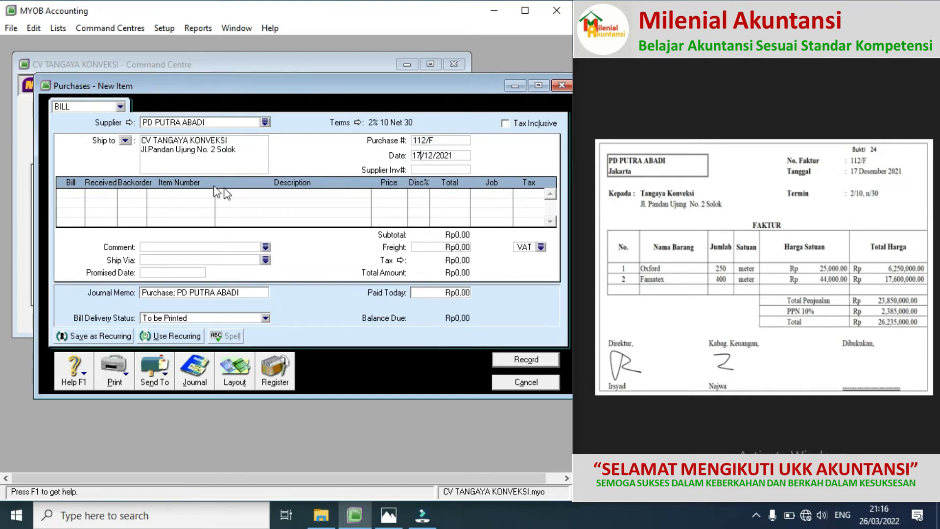
# Enter a billed quantity of 250 on the first line and open the item list for it
pyautogui.click(82, 199)
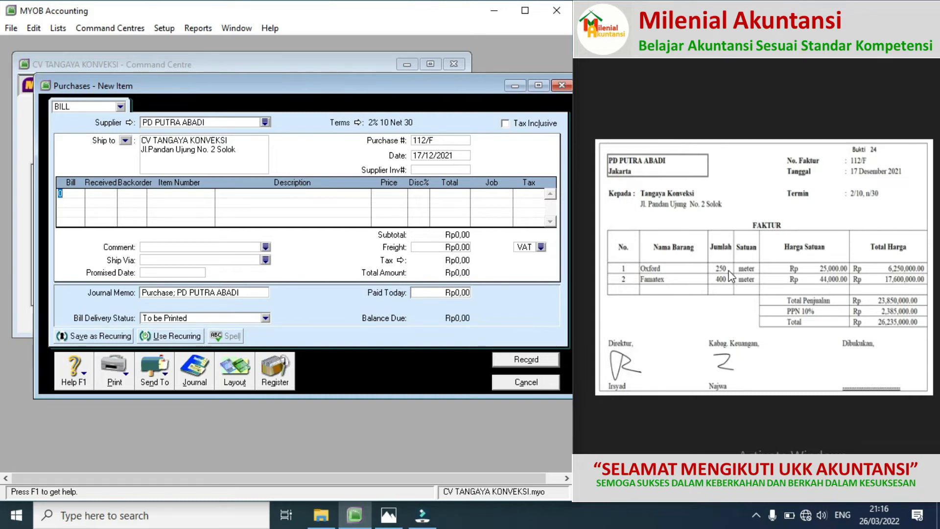
pyautogui.write('250')
pyautogui.press('Tab')
pyautogui.press('Tab')
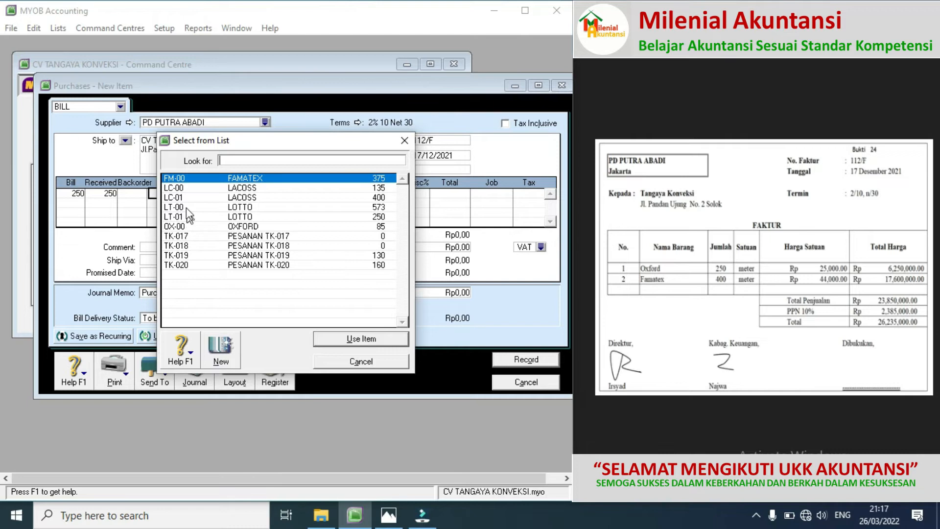
# Create item OX-01 named OXFORD as bought, sold and inventoried, keeping the default linked accounts
pyautogui.click(220, 350)
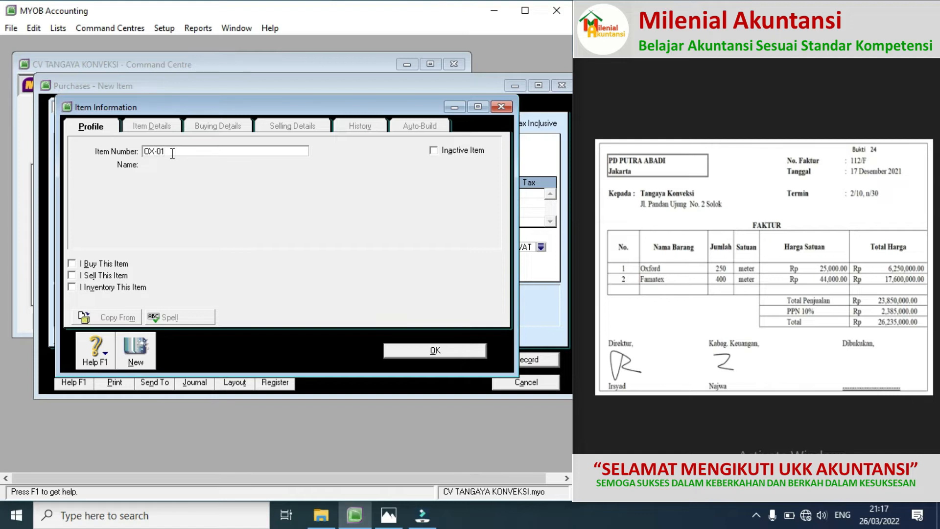
pyautogui.press('Tab')
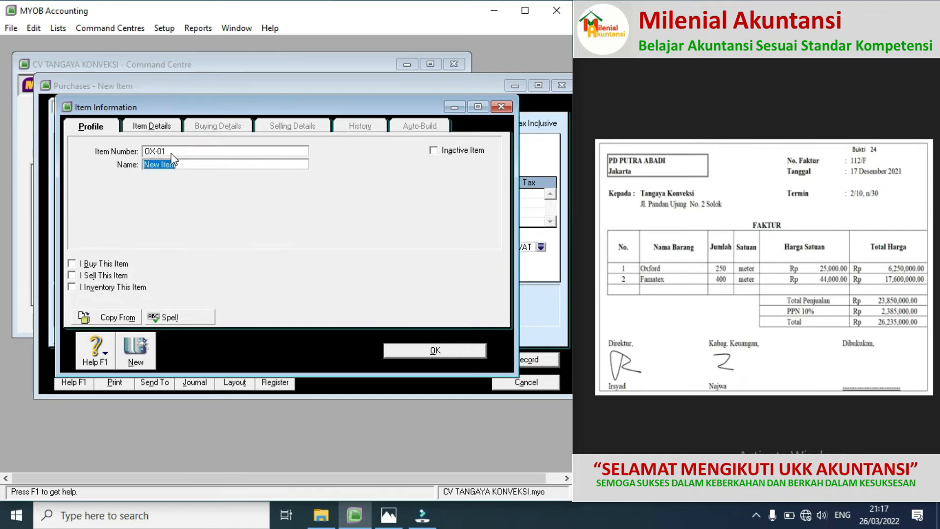
pyautogui.write('OXFORD')
pyautogui.click(74, 265)
pyautogui.click(73, 276)
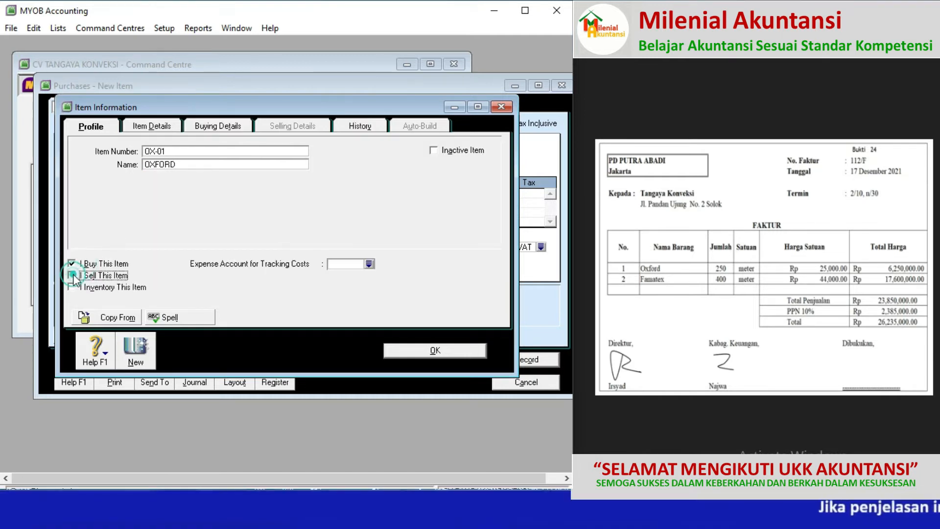
pyautogui.click(73, 288)
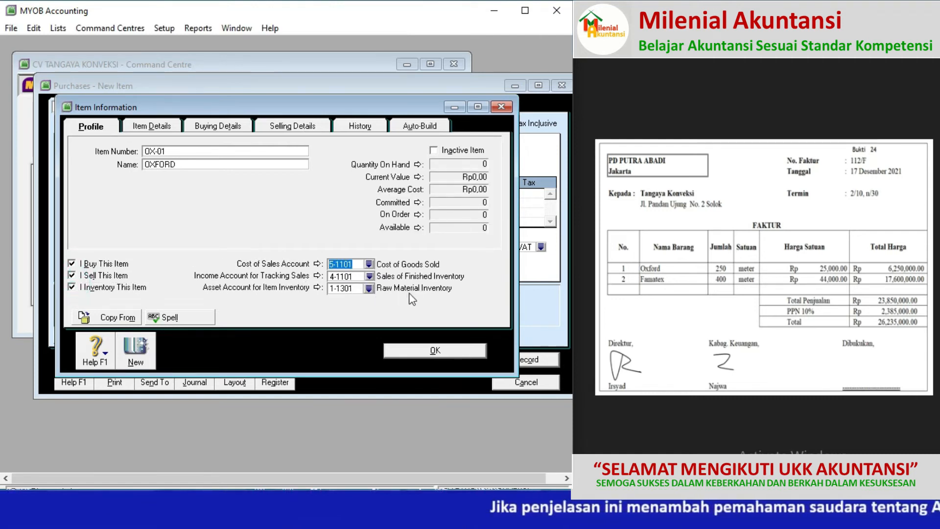
pyautogui.click(423, 351)
# Put item OX-01 on the first bill line at a price of 25000
pyautogui.press('Tab')
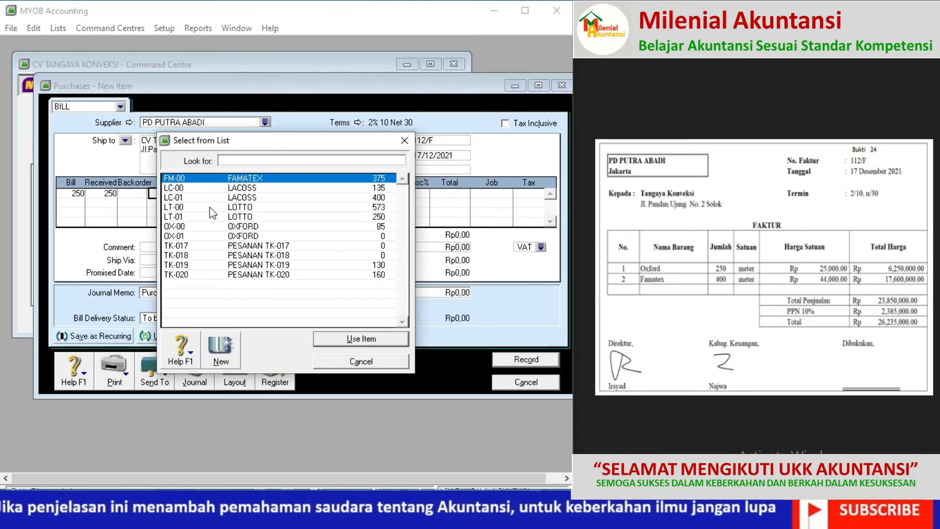
pyautogui.doubleClick(183, 237)
pyautogui.press('Tab')
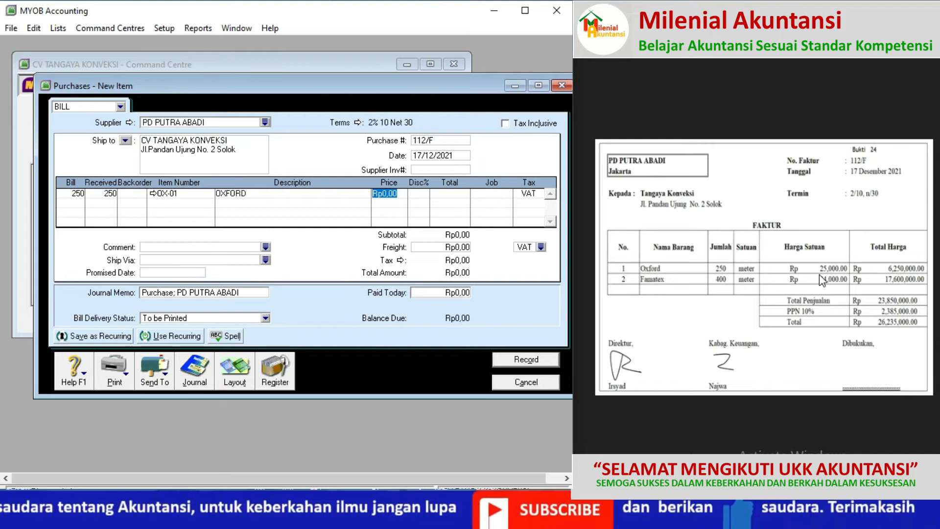
pyautogui.write('250')
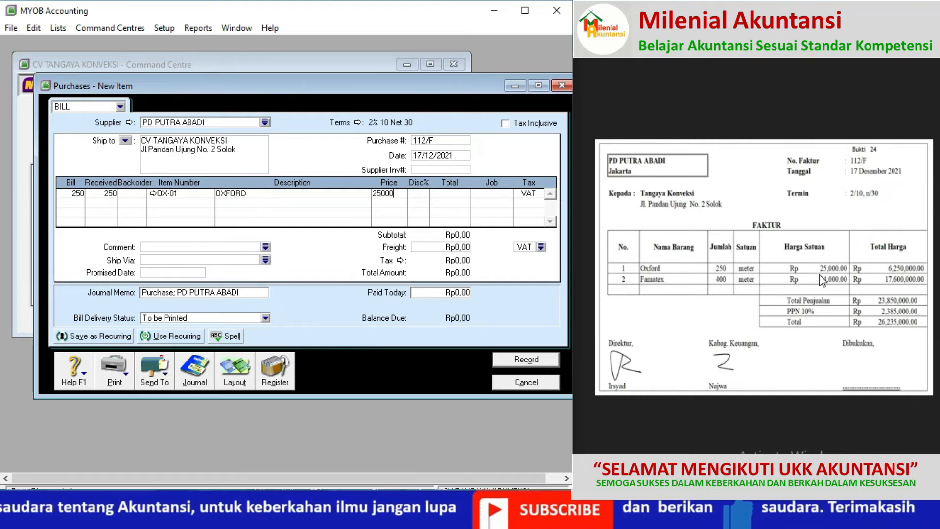
pyautogui.press('Tab')
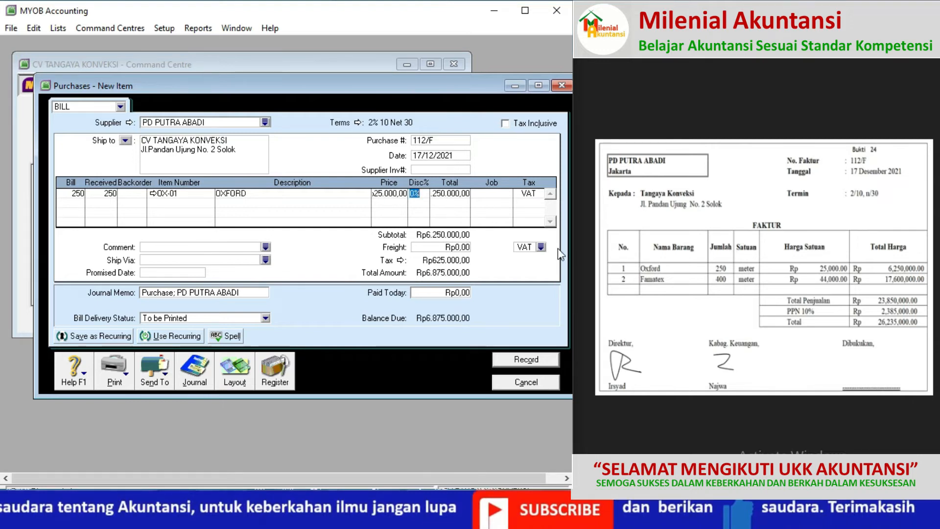
# Enter a billed quantity of 400 on the second line and open the item list for it
pyautogui.click(74, 203)
pyautogui.press('Tab')
pyautogui.press('Tab')
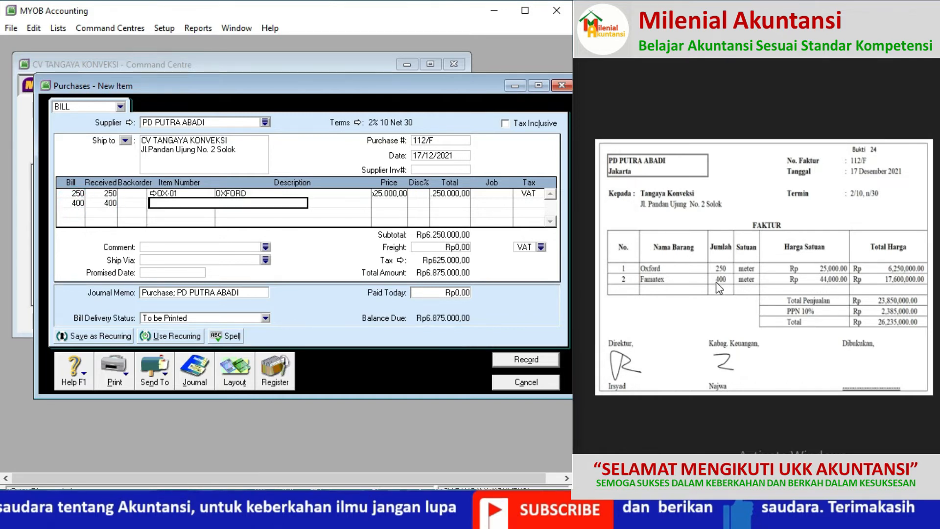
pyautogui.press('Tab')
# Create item FM-01 named FAMATEX as bought, sold and inventoried, keeping the default linked accounts
pyautogui.click(221, 348)
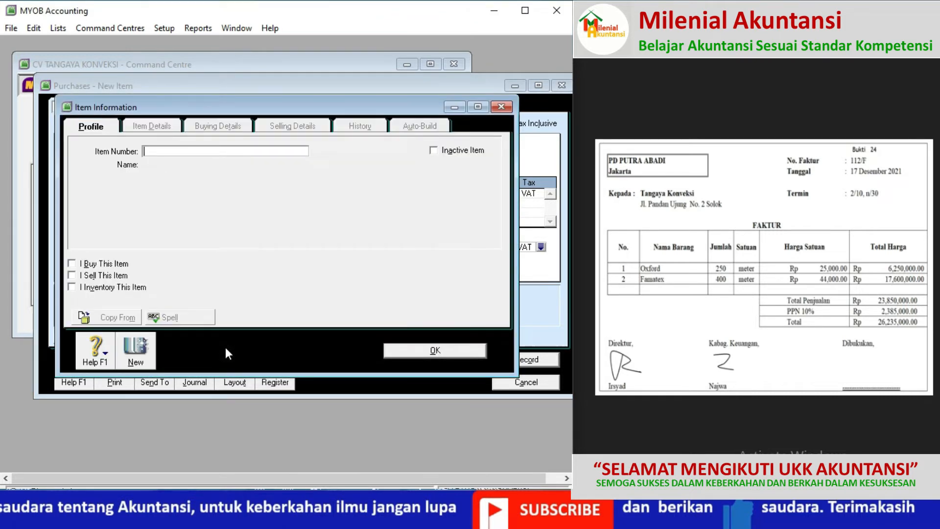
pyautogui.write('FM-01')
pyautogui.press('Tab')
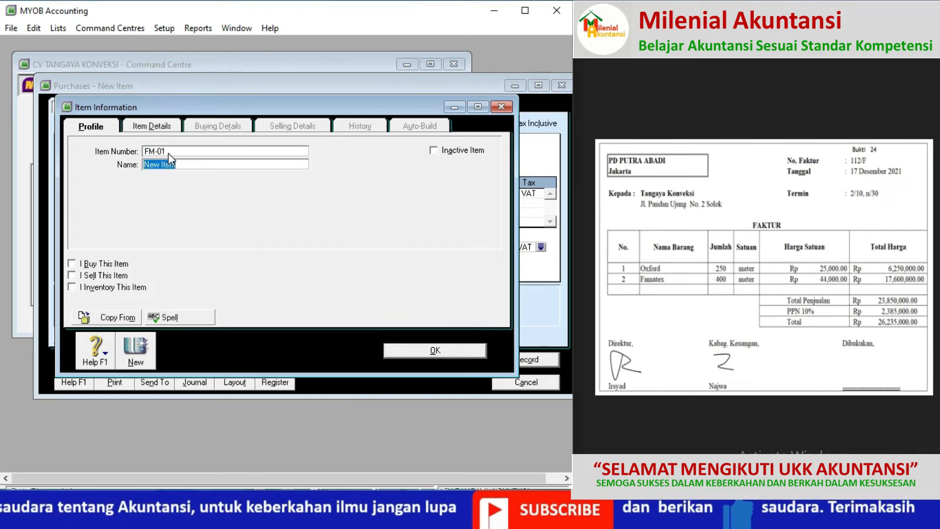
pyautogui.write('FAMAN')
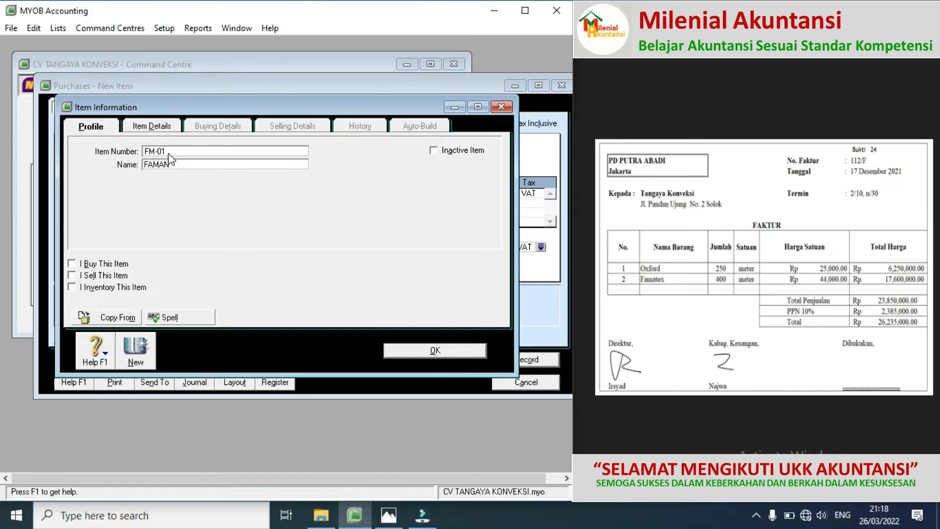
pyautogui.press('BackSpace')
pyautogui.write('TEX')
pyautogui.click(71, 264)
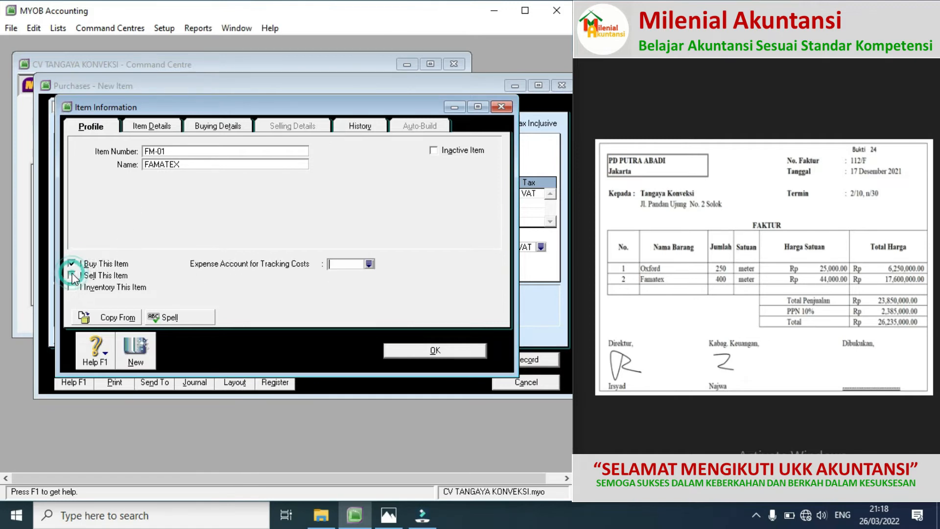
pyautogui.click(72, 287)
pyautogui.click(72, 276)
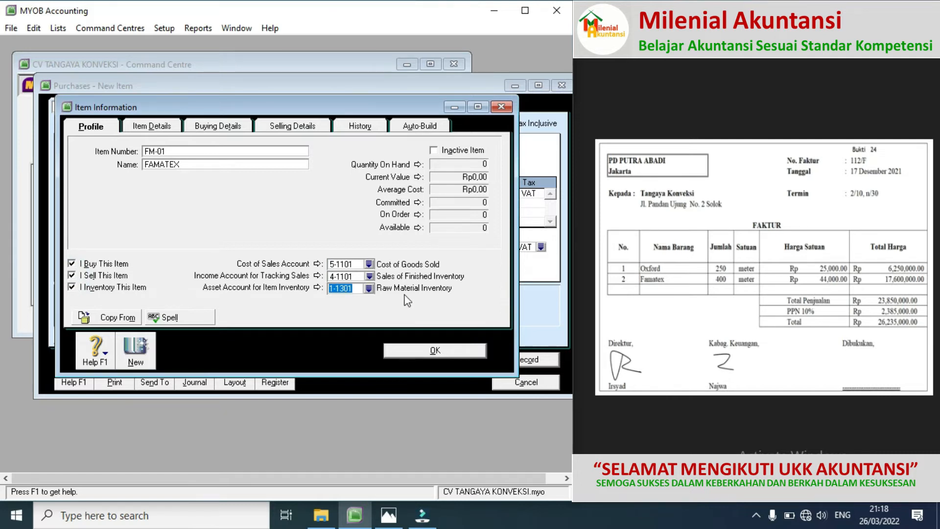
pyautogui.click(418, 353)
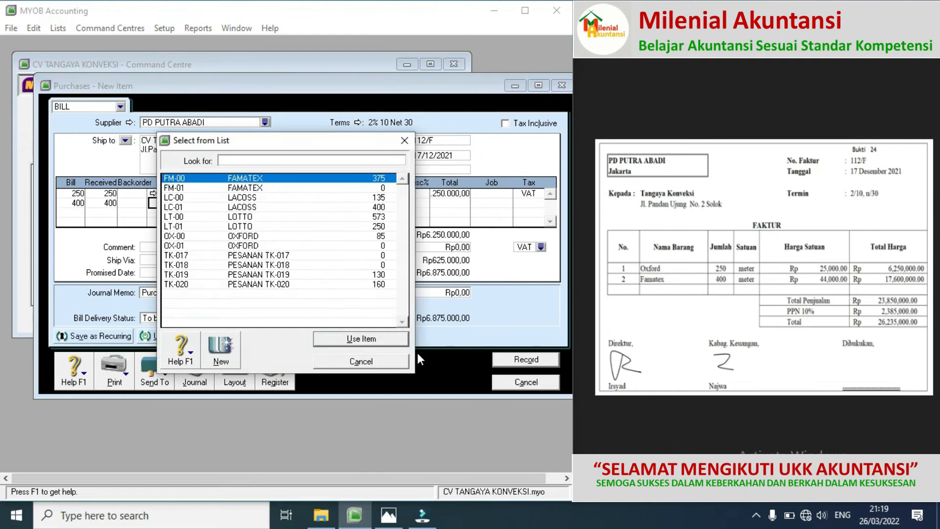
# Put item FM-01 on the second bill line at a price of 44000 and record the bill without changing its tax code
pyautogui.doubleClick(216, 187)
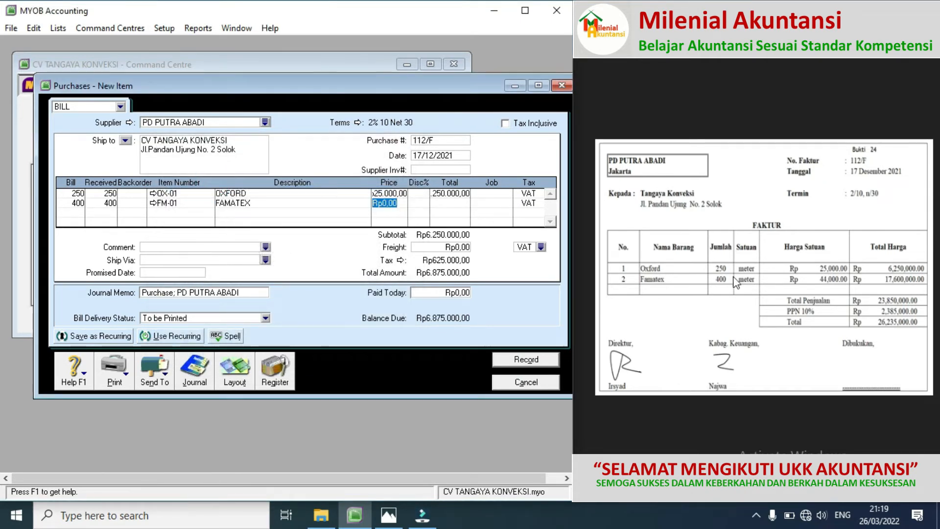
pyautogui.write('44000')
pyautogui.press('Tab')
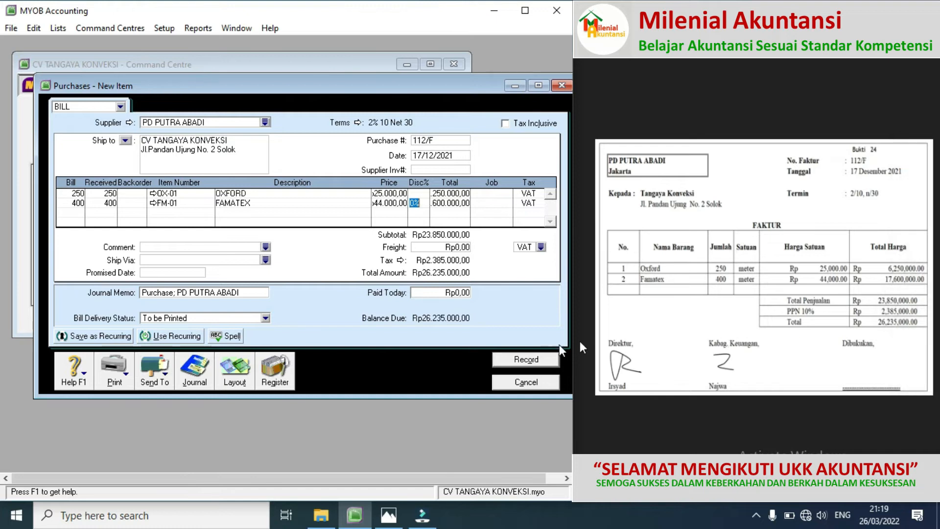
pyautogui.click(531, 357)
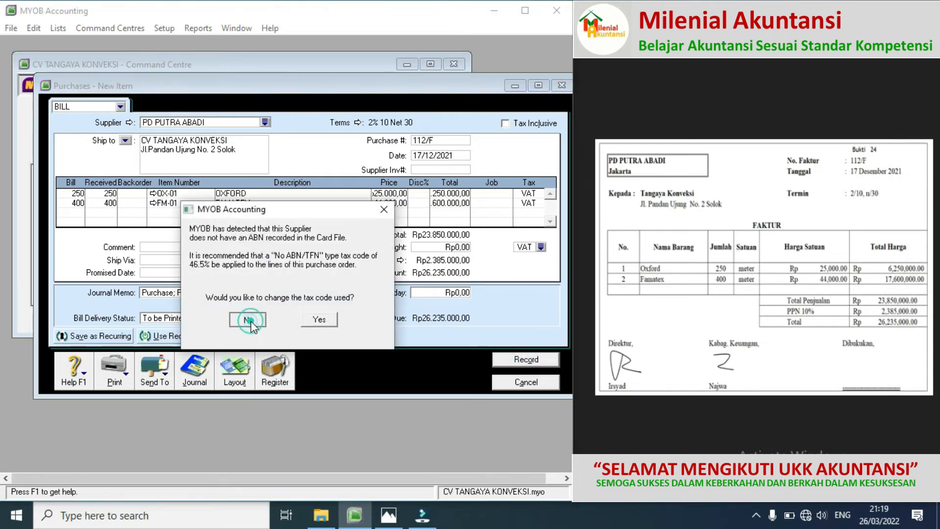
pyautogui.click(251, 321)
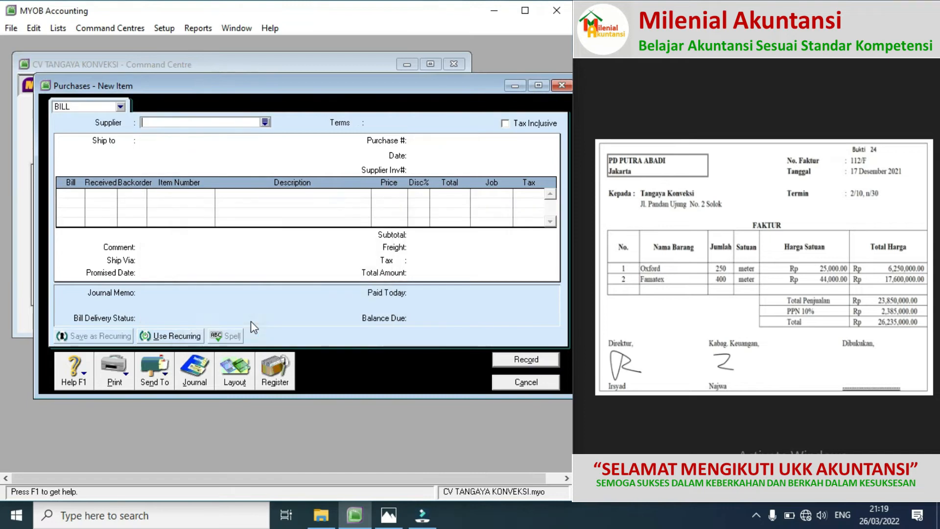
# Bring up voucher 25, close the purchase window and start a Receive Payments entry for customer PD RIZKI
pyautogui.click(927, 271)
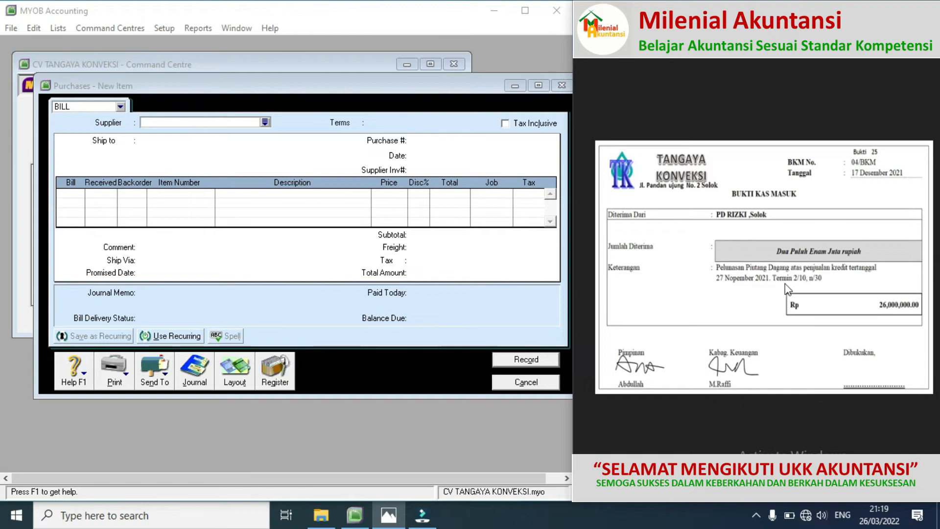
pyautogui.click(511, 380)
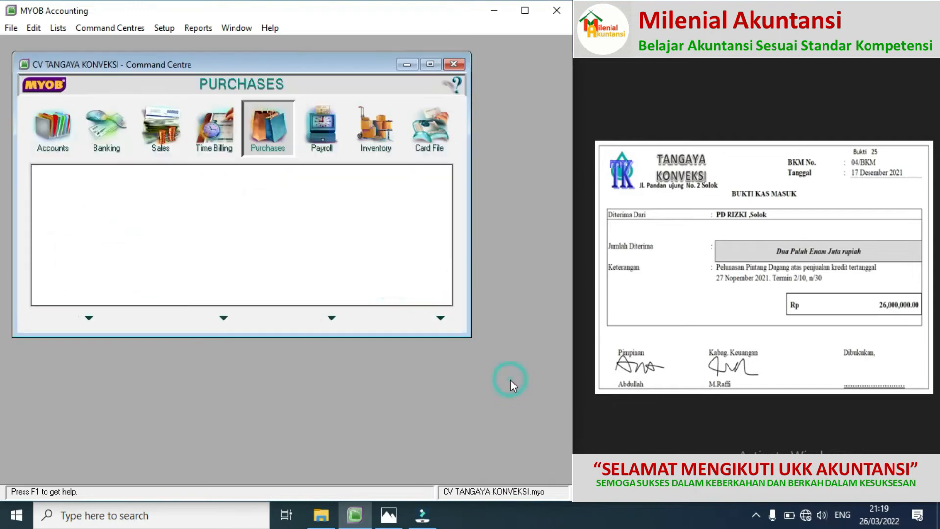
pyautogui.click(116, 140)
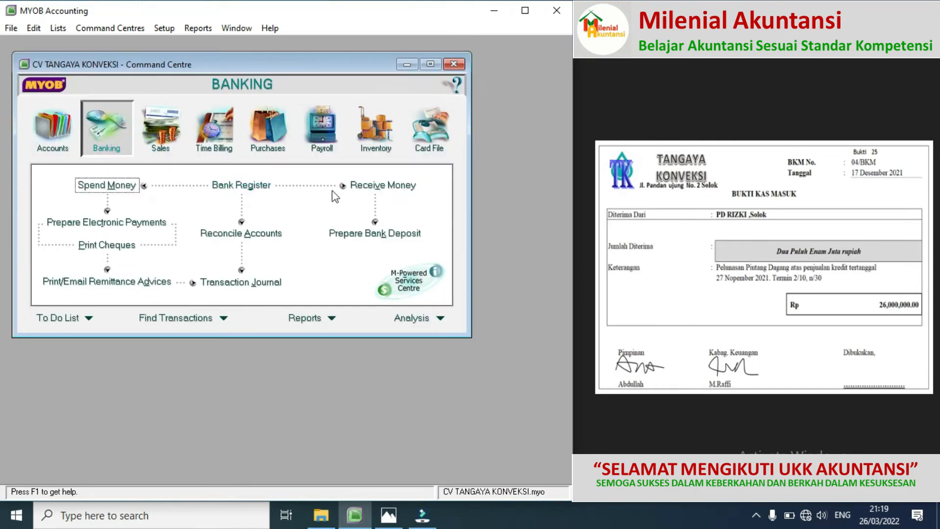
pyautogui.click(358, 191)
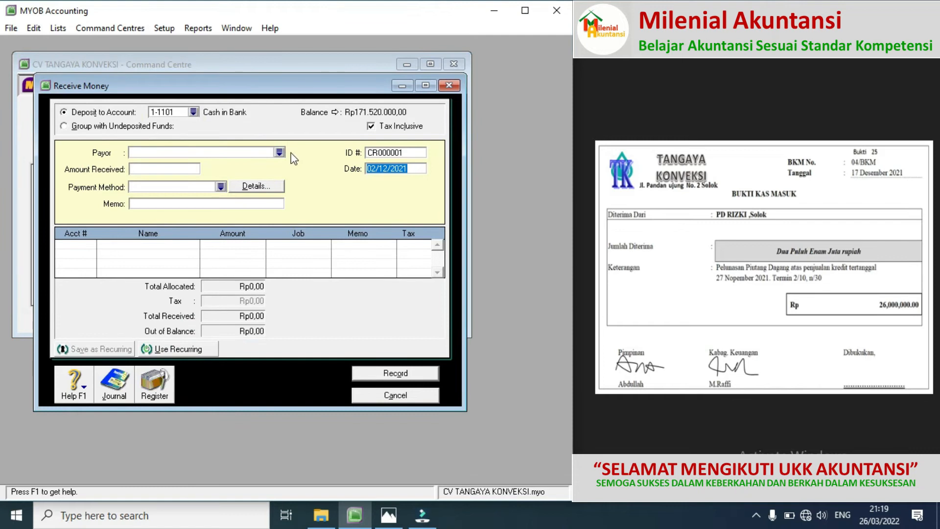
pyautogui.click(279, 153)
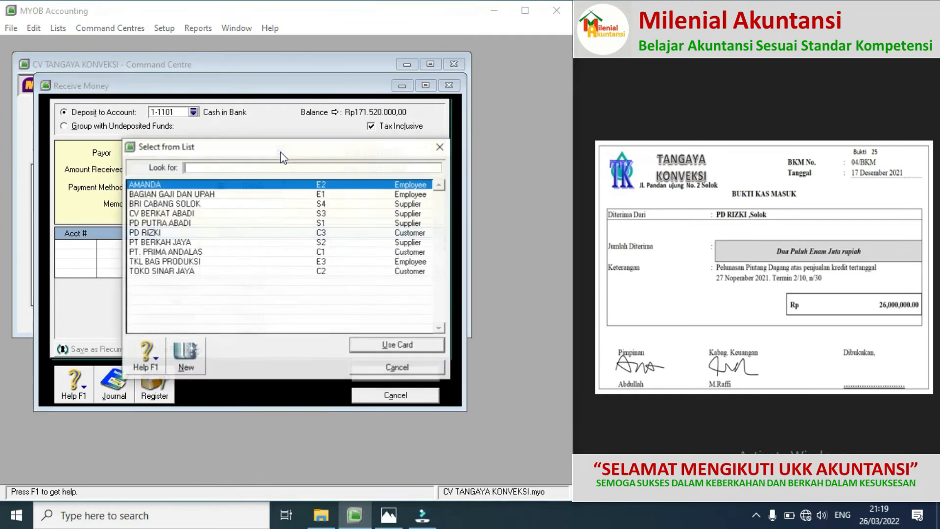
pyautogui.doubleClick(162, 233)
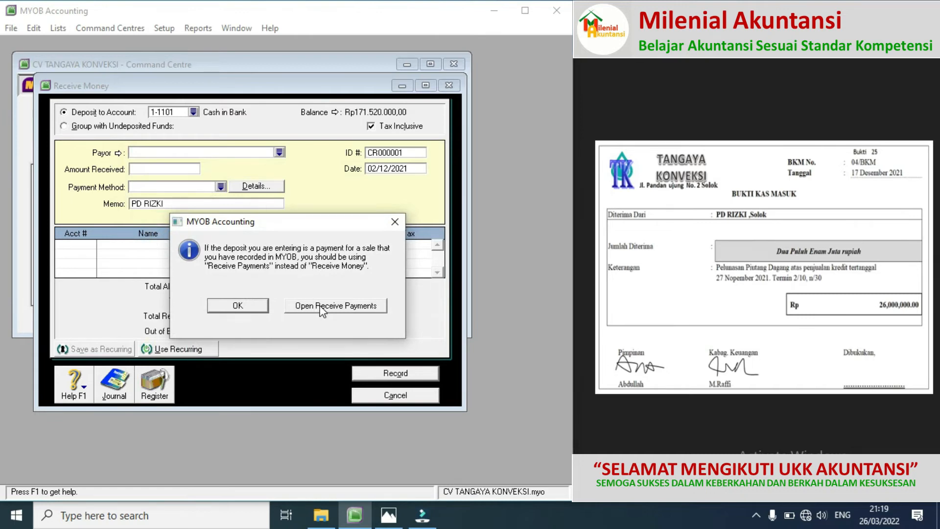
pyautogui.click(321, 305)
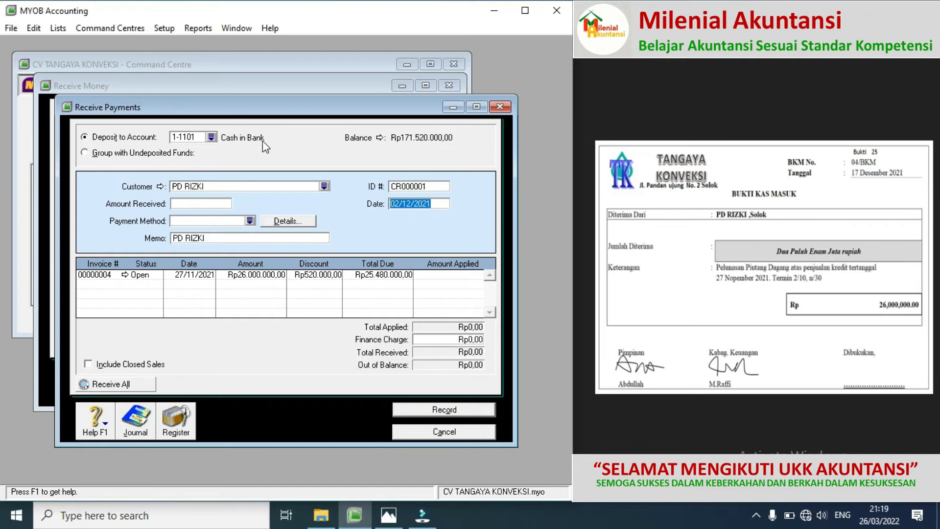
# Set the receipt's ID number to 04/BKM and its date to 17/12/2021
pyautogui.click(412, 187)
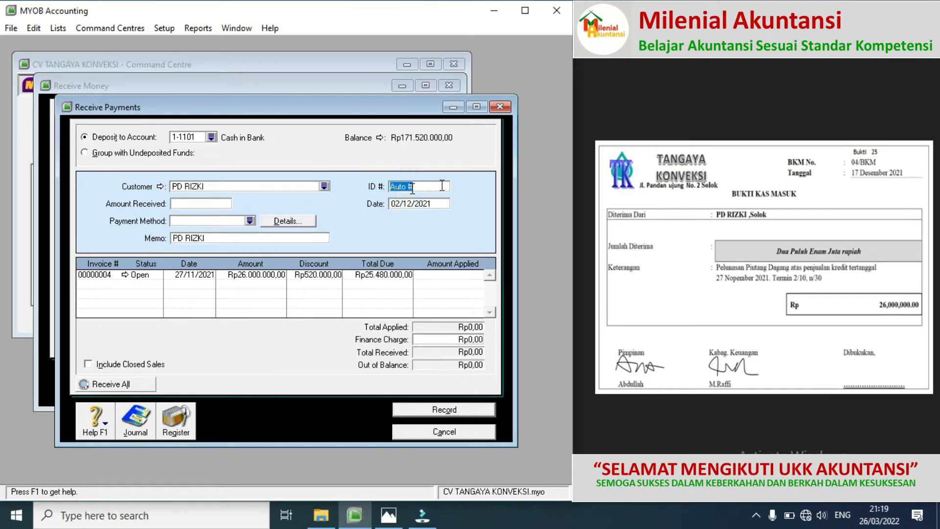
pyautogui.write('04/BKM')
pyautogui.click(403, 203)
pyautogui.write('17/12/2021')
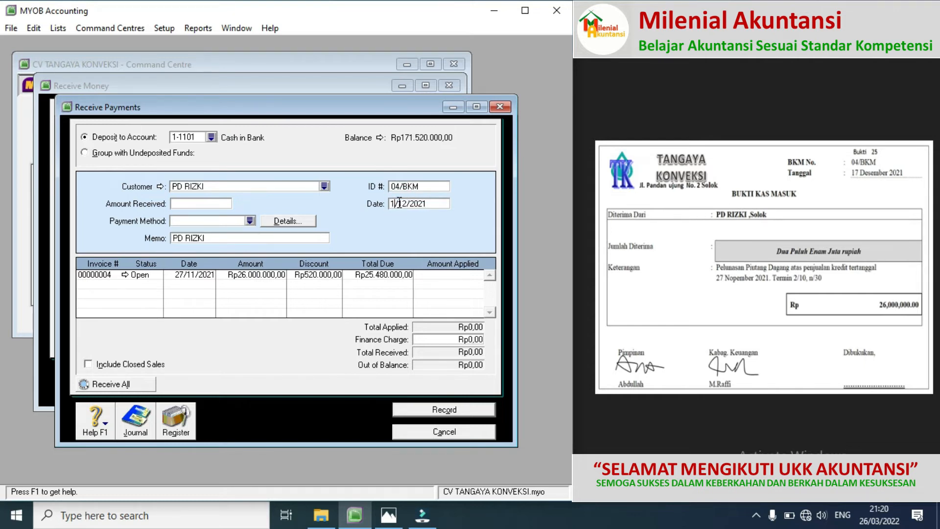
# Enter 26000000 as the amount received, apply it in full to the 27/11/2021 invoice and record the payment
pyautogui.click(215, 204)
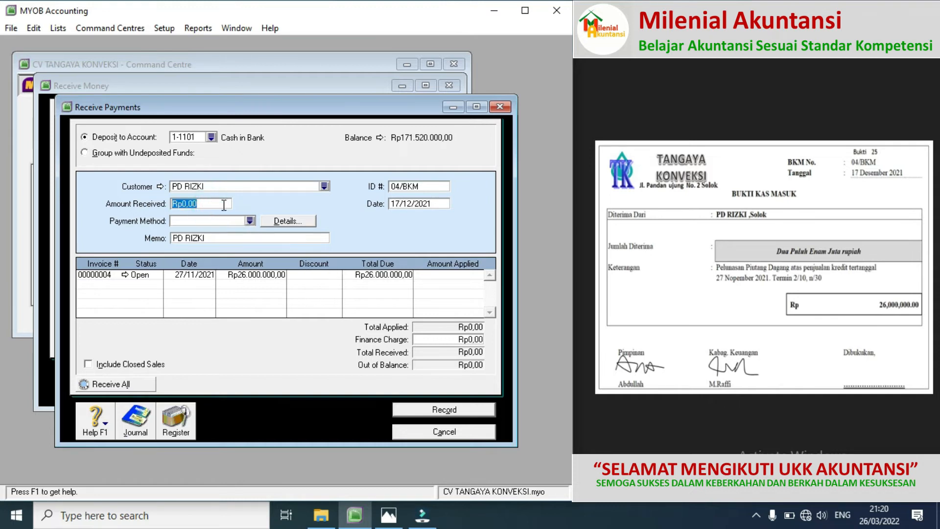
pyautogui.write('26000000')
pyautogui.click(458, 275)
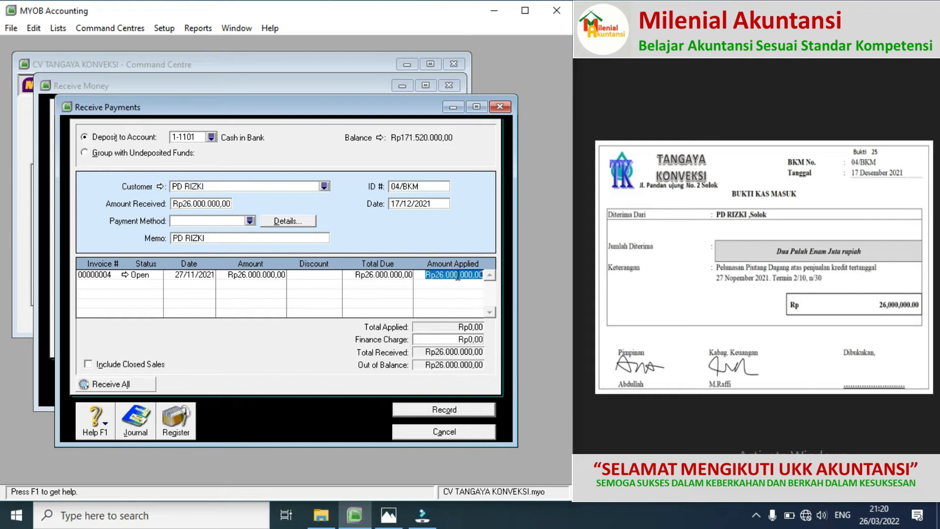
pyautogui.click(439, 337)
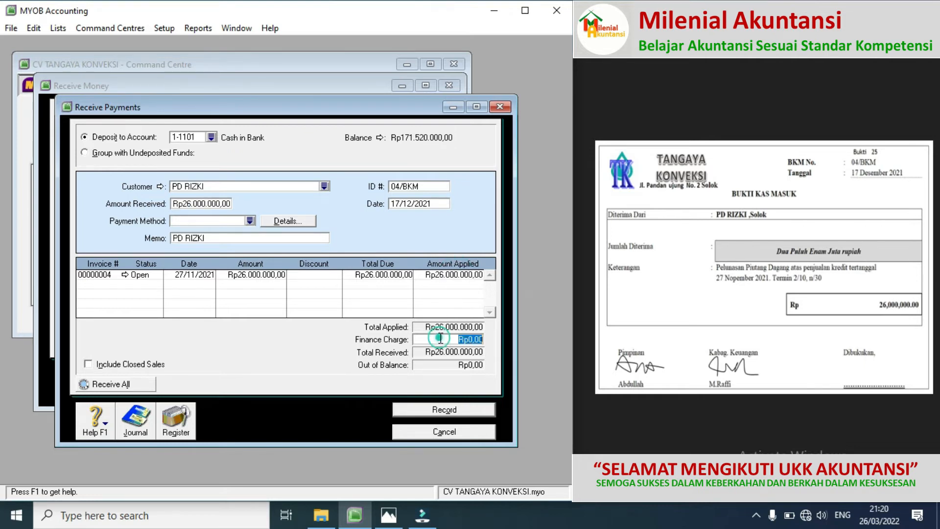
pyautogui.click(437, 410)
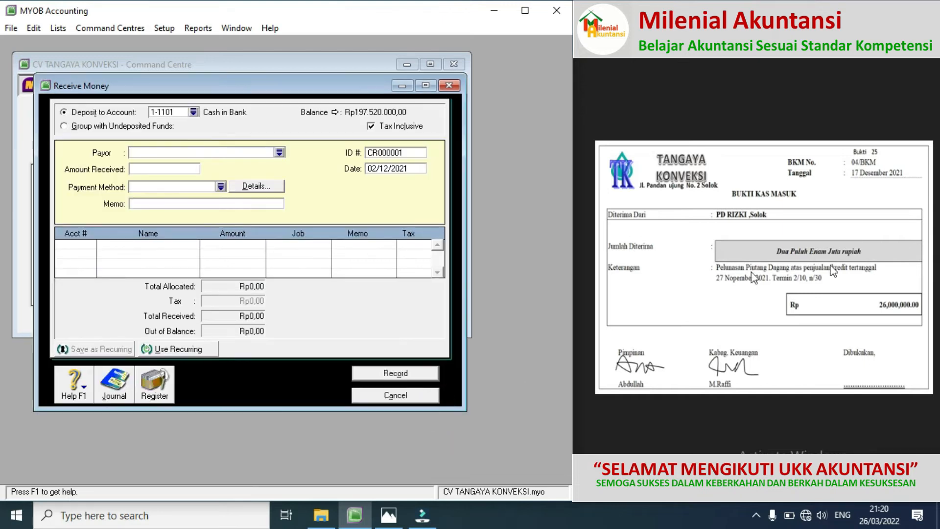
# Review vouchers 26 and 27 for order TK-022, close the Receive Money window and open a new general journal entry
pyautogui.click(926, 265)
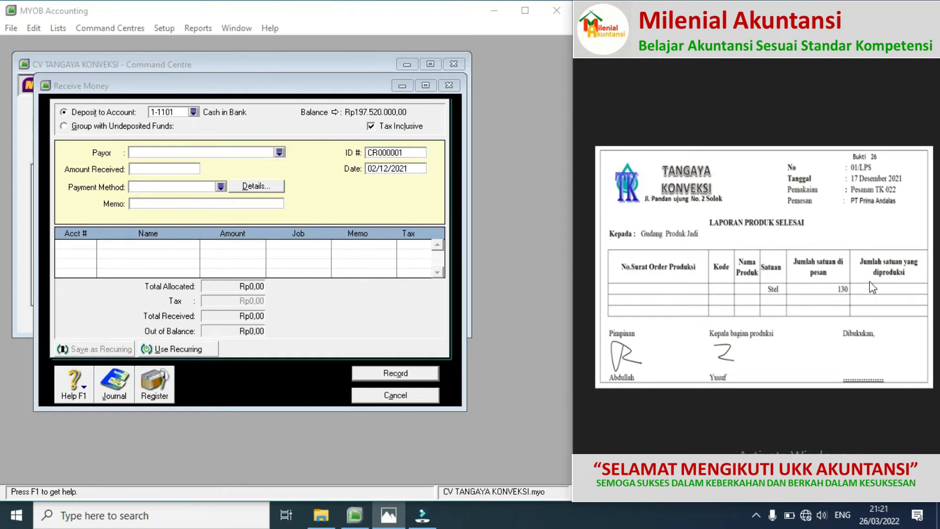
pyautogui.click(924, 277)
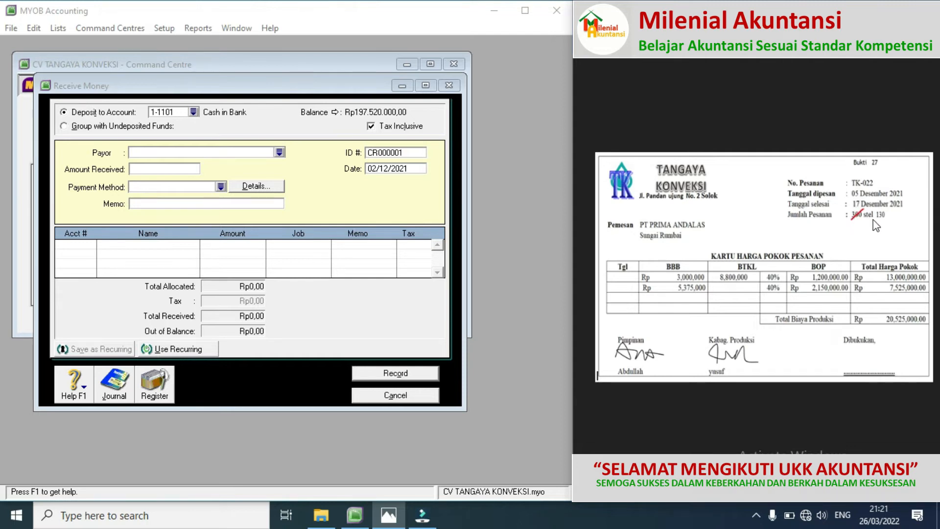
pyautogui.click(604, 268)
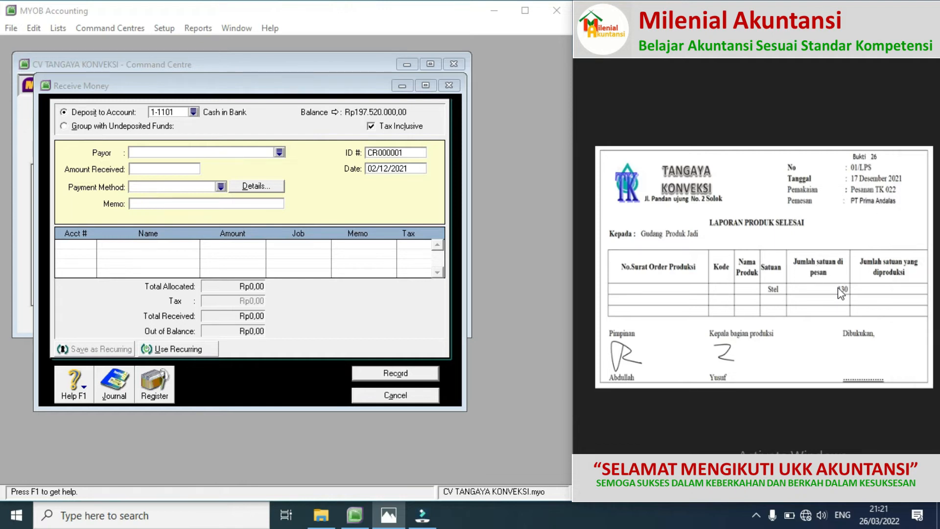
pyautogui.click(927, 272)
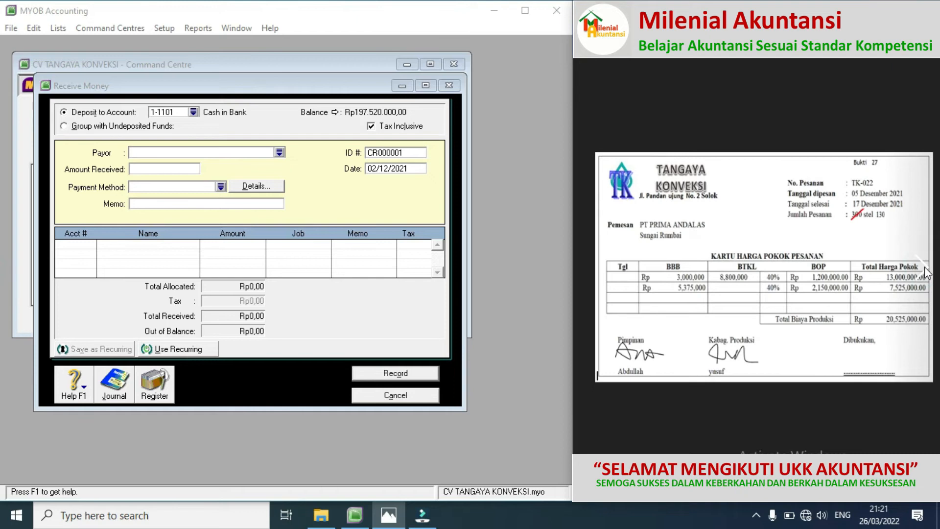
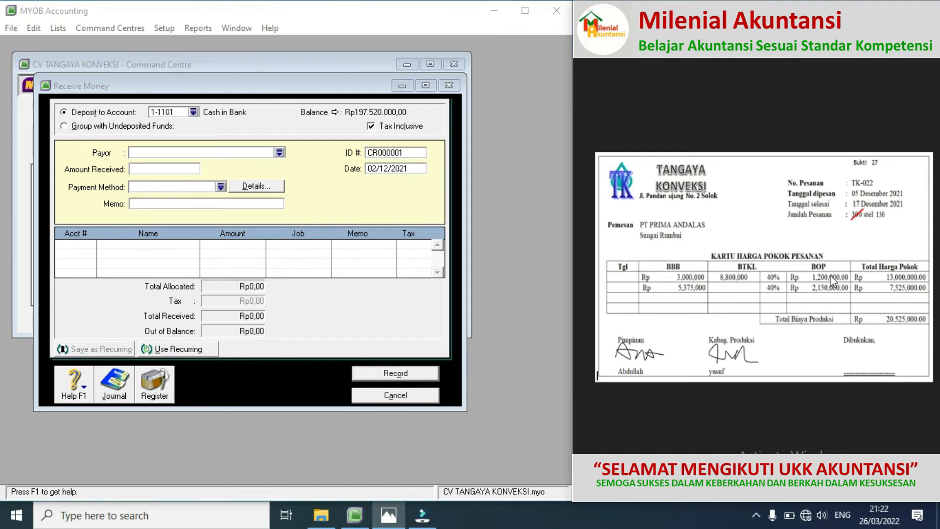
pyautogui.click(416, 400)
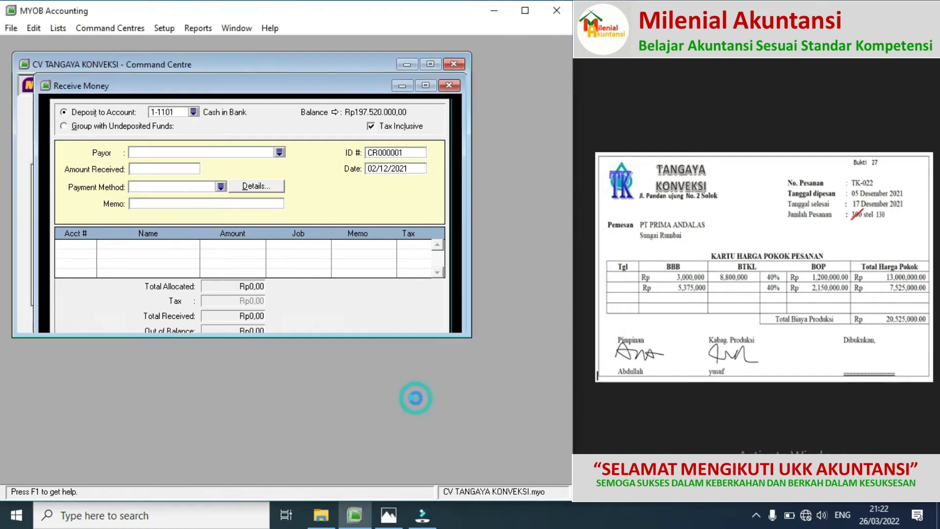
pyautogui.click(65, 134)
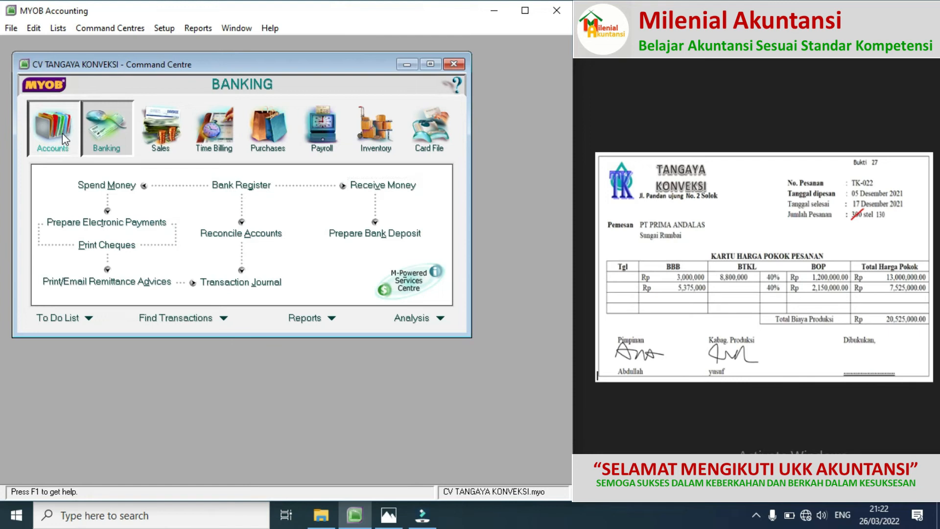
pyautogui.click(253, 234)
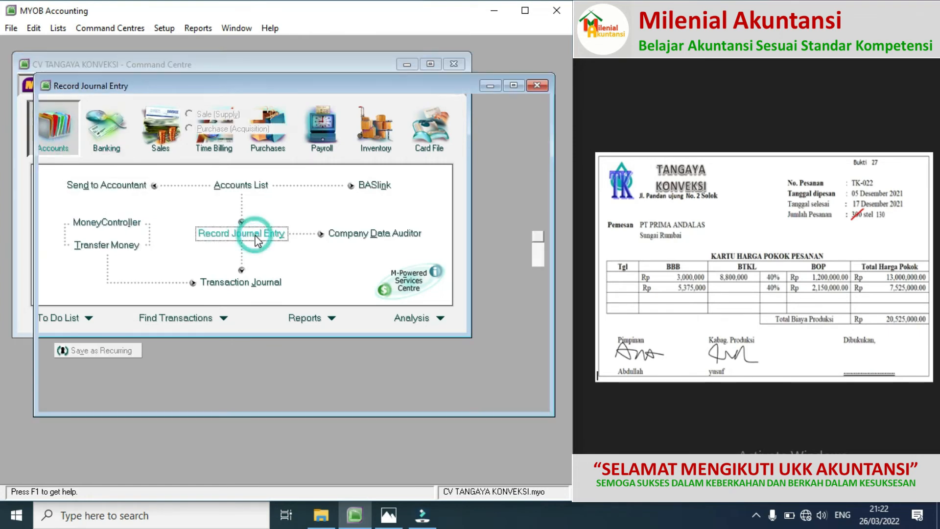
# Following voucher 26, set the journal number to 01/LPS, the date to 17/12/2021 and the memo to BOP PESANAN TK-022
pyautogui.click(180, 161)
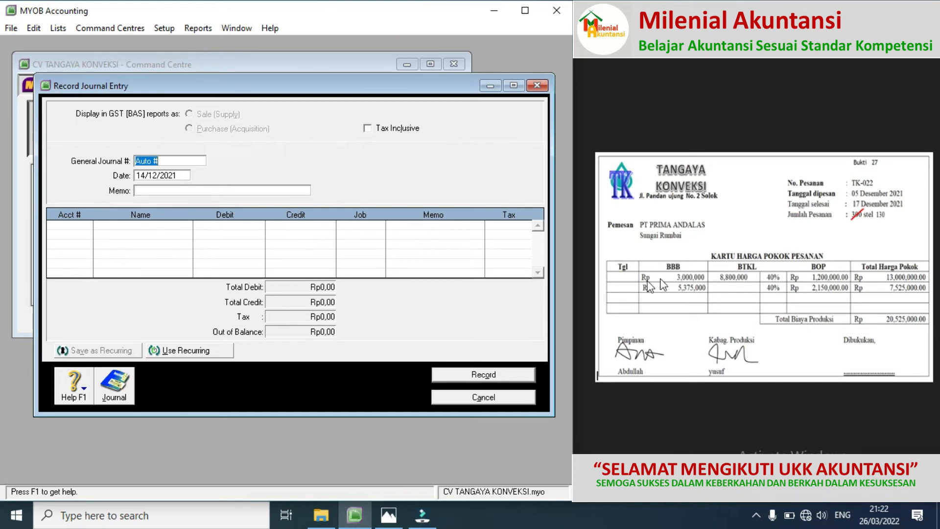
pyautogui.click(607, 269)
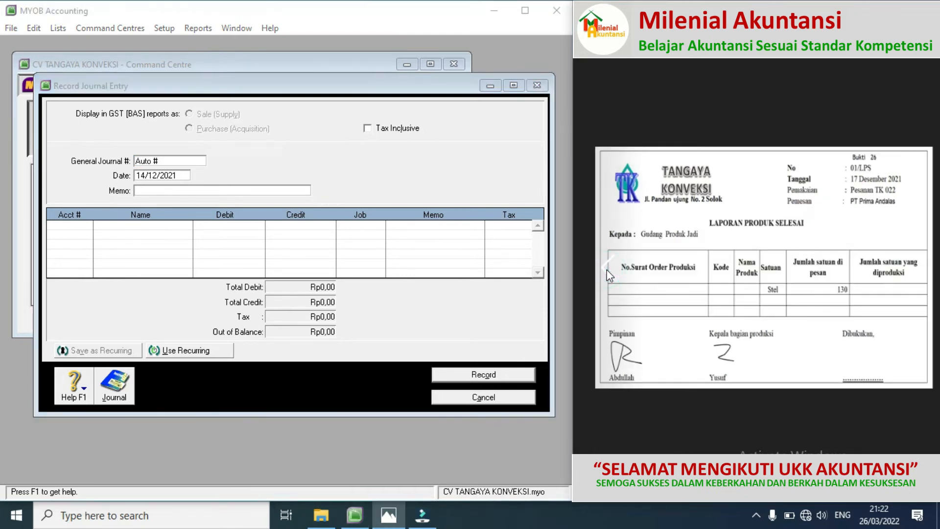
pyautogui.click(564, 133)
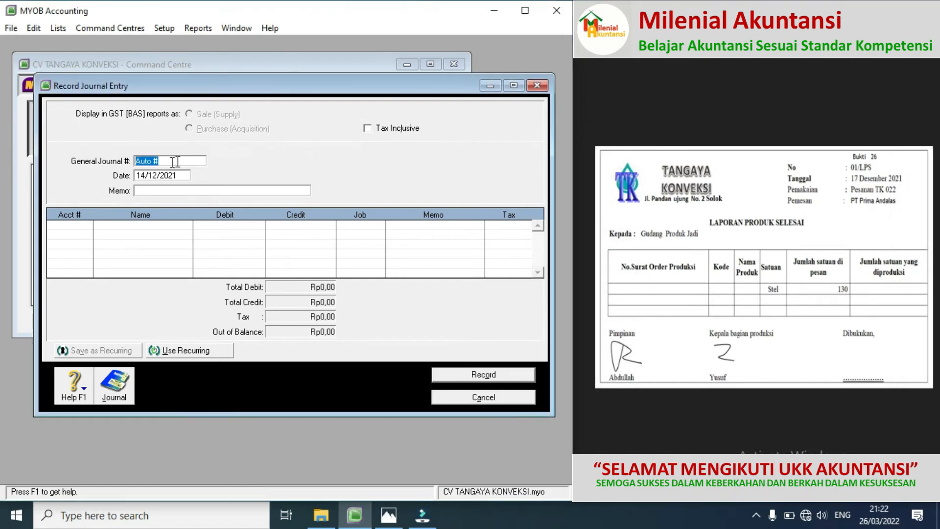
pyautogui.write('01/LP')
pyautogui.click(144, 176)
pyautogui.click(144, 176)
pyautogui.press('BackSpace')
pyautogui.write('7')
pyautogui.click(149, 193)
pyautogui.write('P PESANAN TK-022')
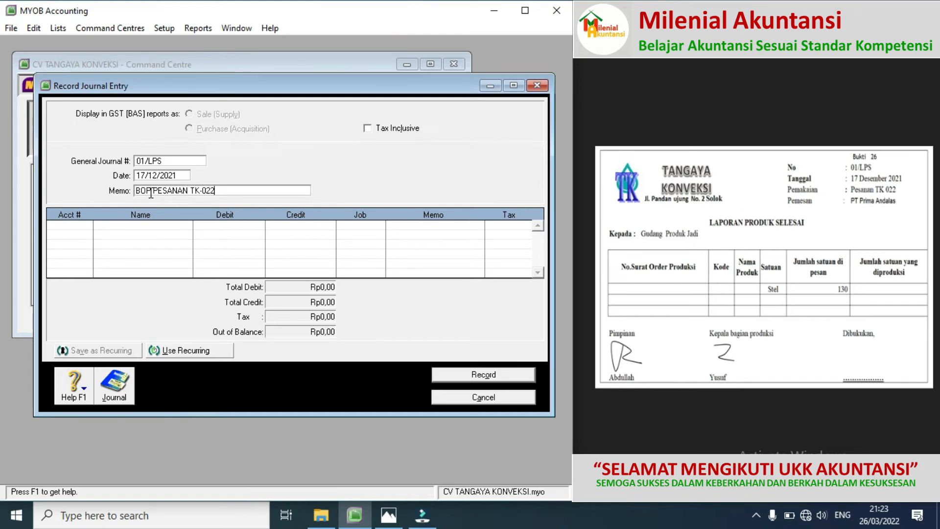
# Consult voucher 27 and debit account 5-3003 GIP - Factory Overhead Cost with 3350000 on the journal's first line
pyautogui.click(925, 267)
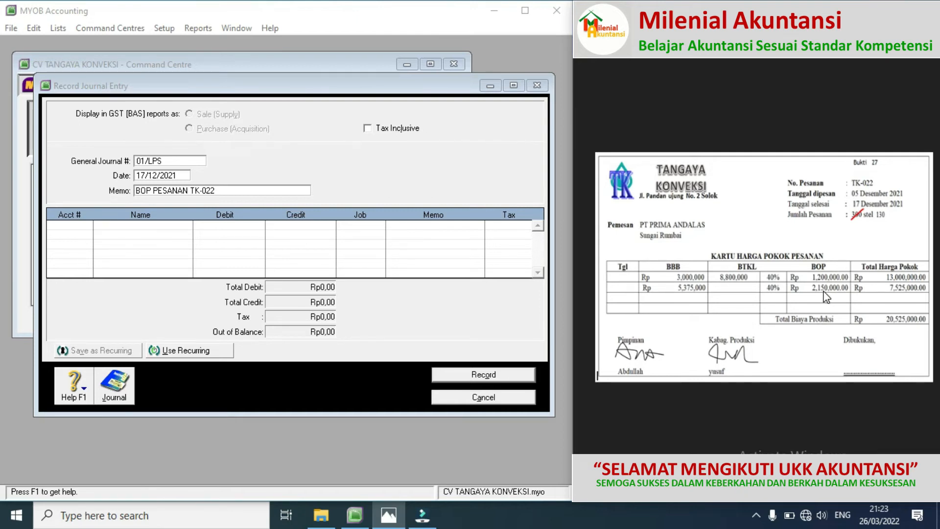
pyautogui.click(90, 229)
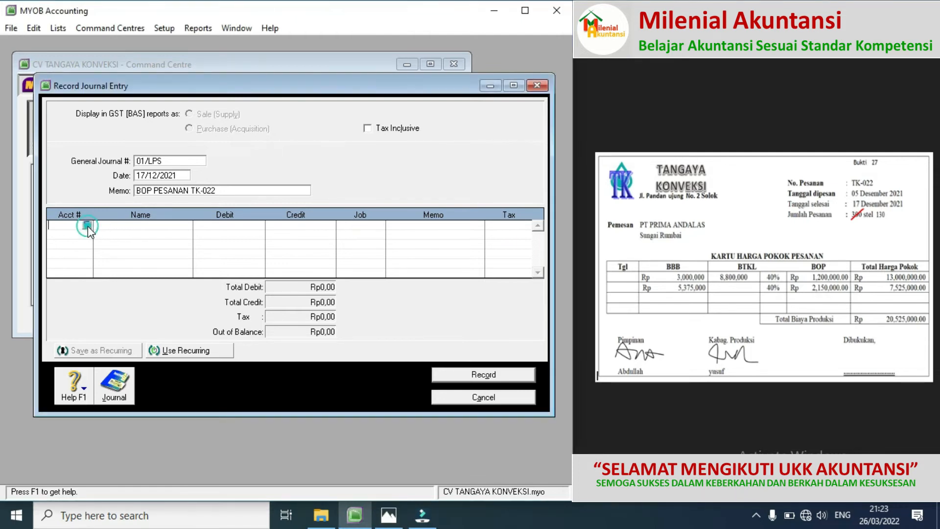
pyautogui.click(87, 225)
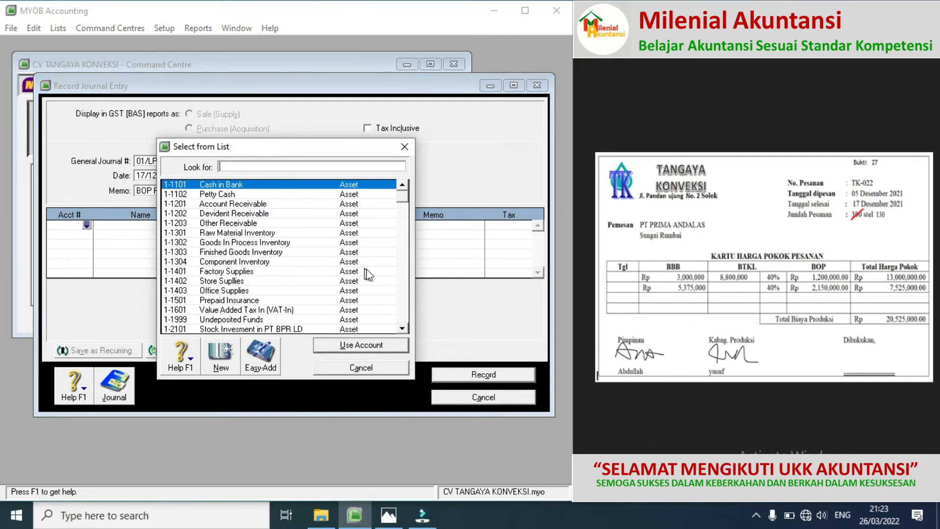
pyautogui.click(400, 293)
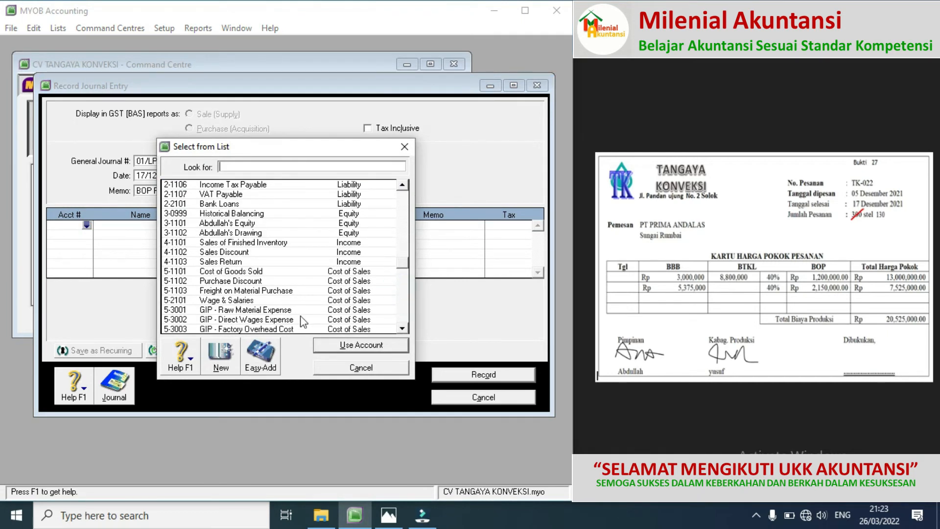
pyautogui.click(225, 331)
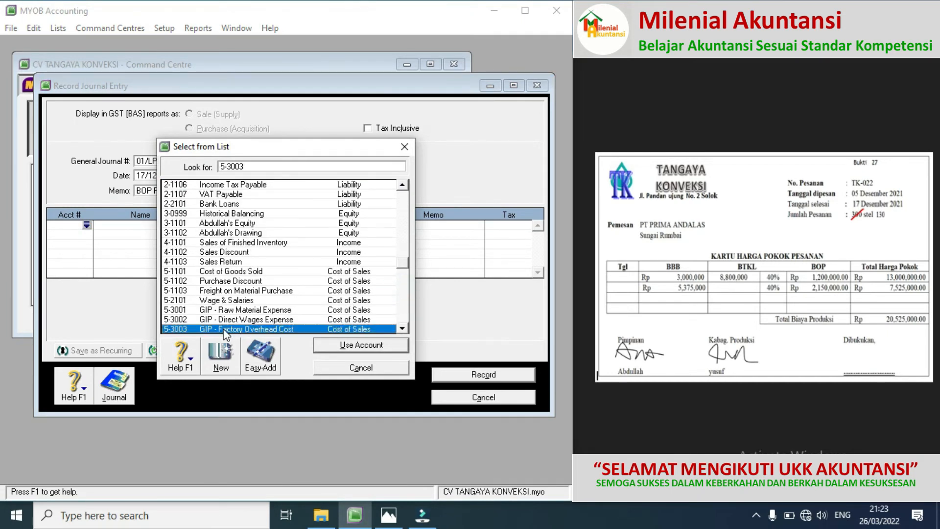
pyautogui.doubleClick(224, 329)
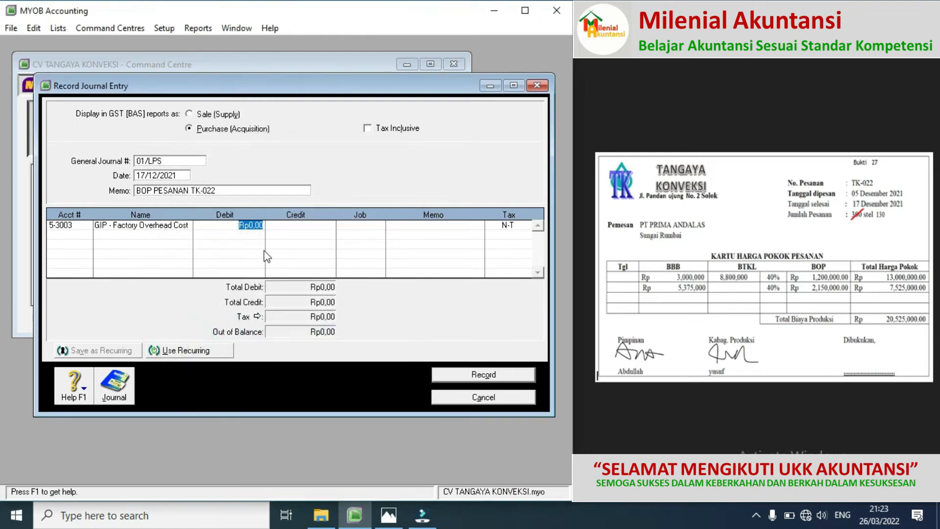
pyautogui.write('3')
pyautogui.write('350000')
# Credit account 5-4101 Applied Factory Overhead Cost with 3350000 on the second line and record the journal entry
pyautogui.click(83, 235)
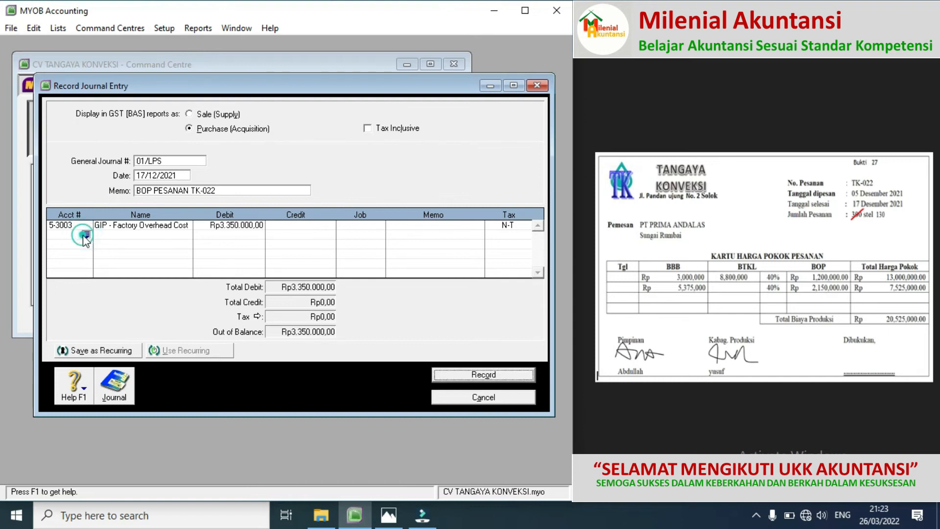
pyautogui.click(84, 235)
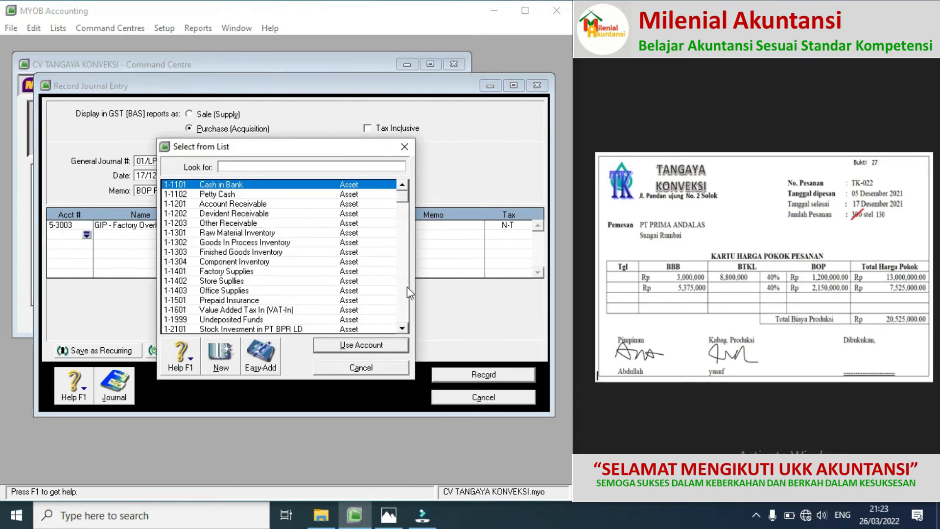
pyautogui.scroll(-8, 407, 286)
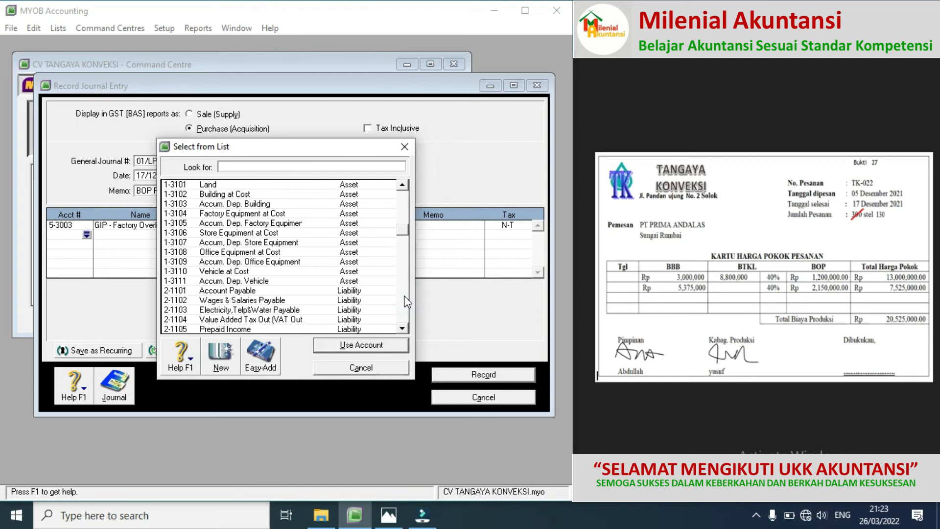
pyautogui.click(406, 299)
pyautogui.click(404, 298)
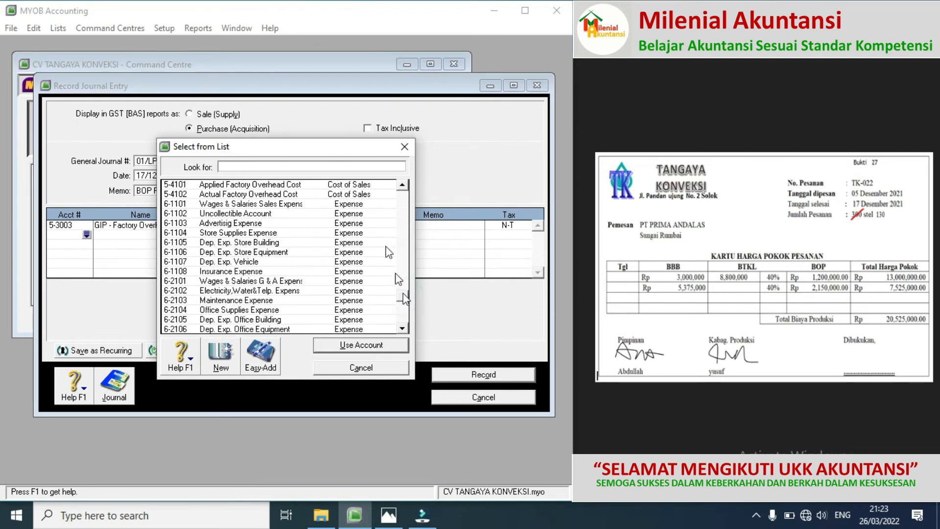
pyautogui.doubleClick(261, 185)
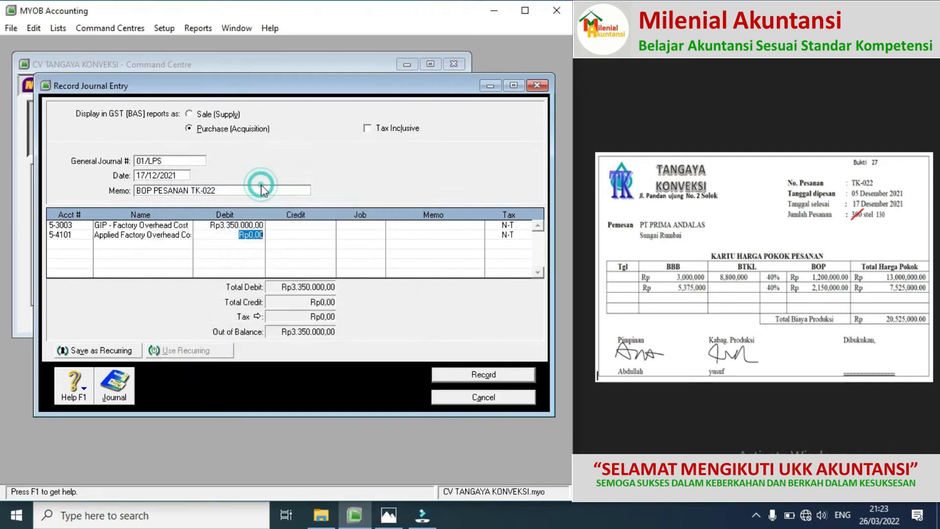
pyautogui.click(299, 233)
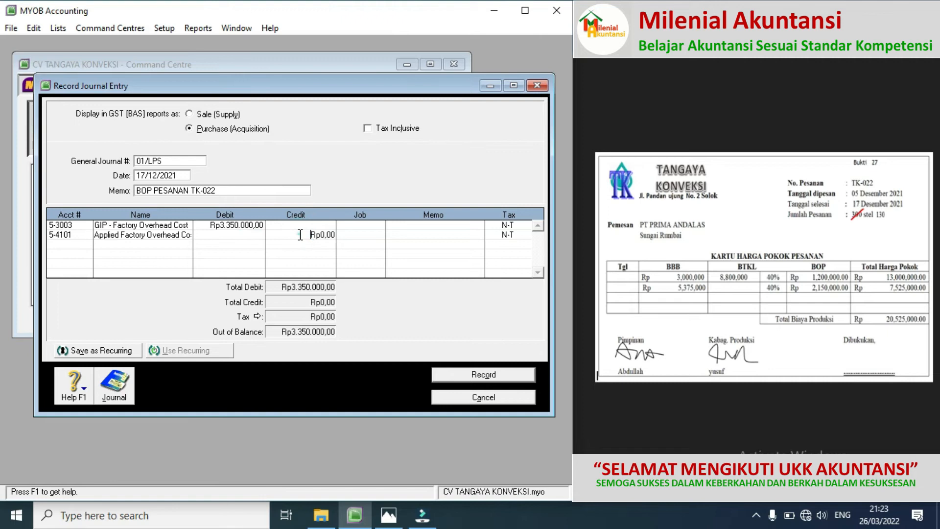
pyautogui.moveTo(301, 235); pyautogui.dragTo(335, 236)
pyautogui.write('3350000')
pyautogui.press('Tab')
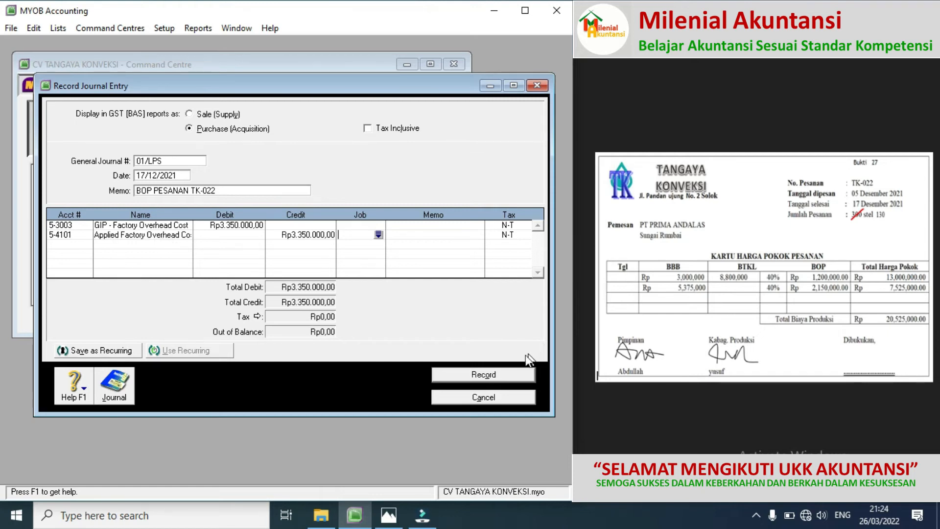
pyautogui.click(484, 375)
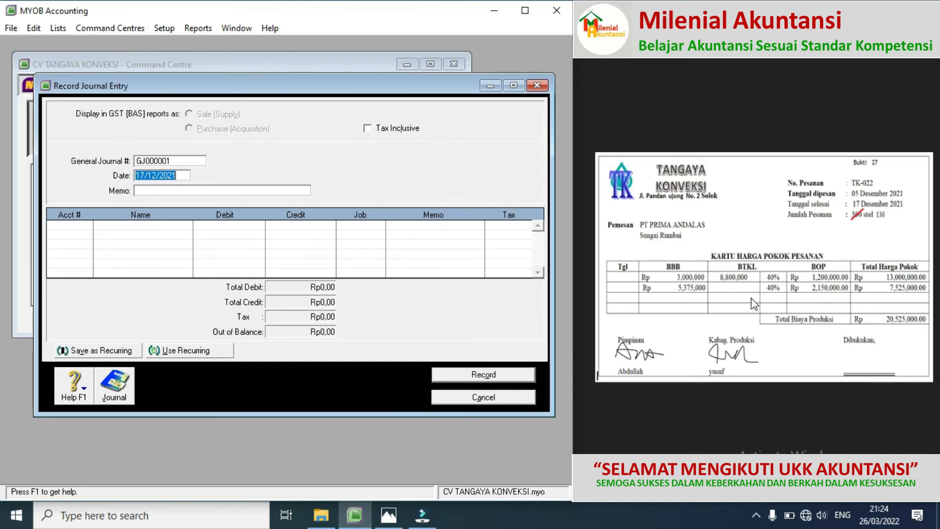
# Set the new journal's number to 01/LPS and its memo to PRODUK JADI PESANAN TK-022
pyautogui.click(175, 162)
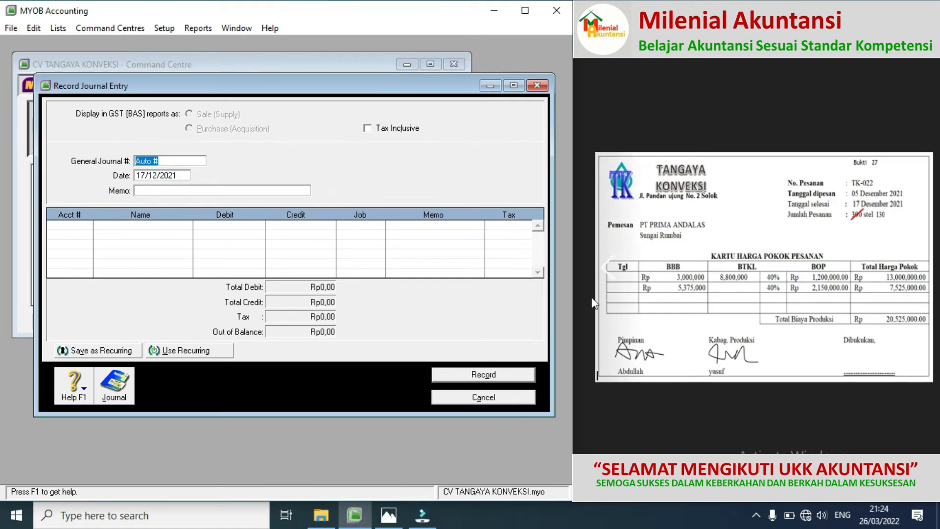
pyautogui.write('01')
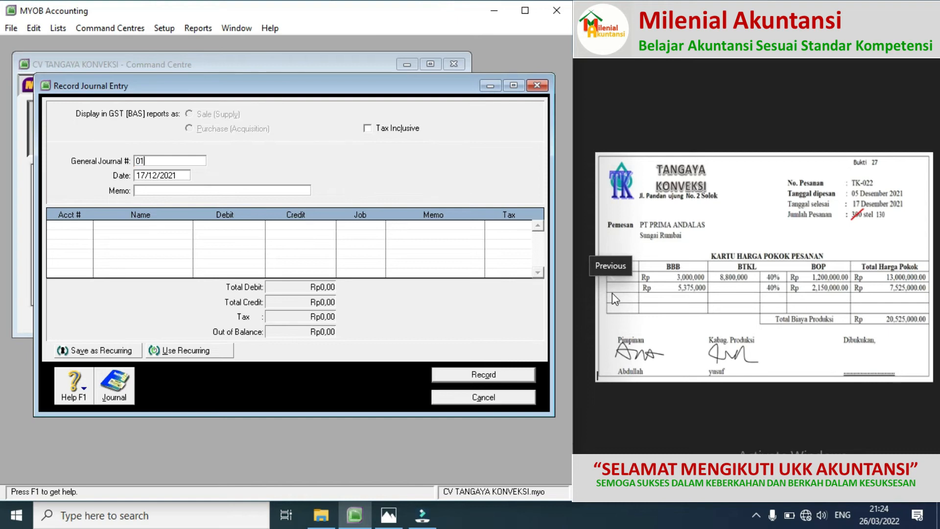
pyautogui.write('/LPS')
pyautogui.click(140, 191)
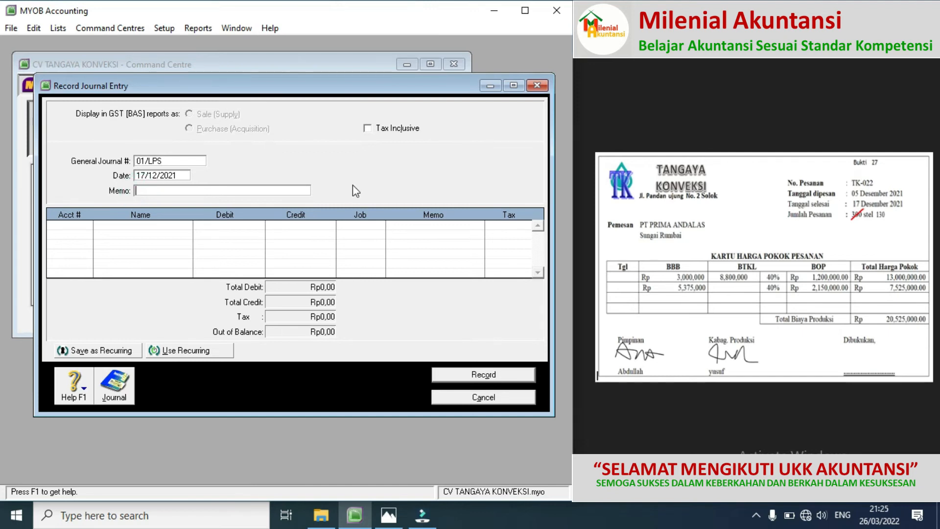
pyautogui.write('PRODUK JADI PESANAN T')
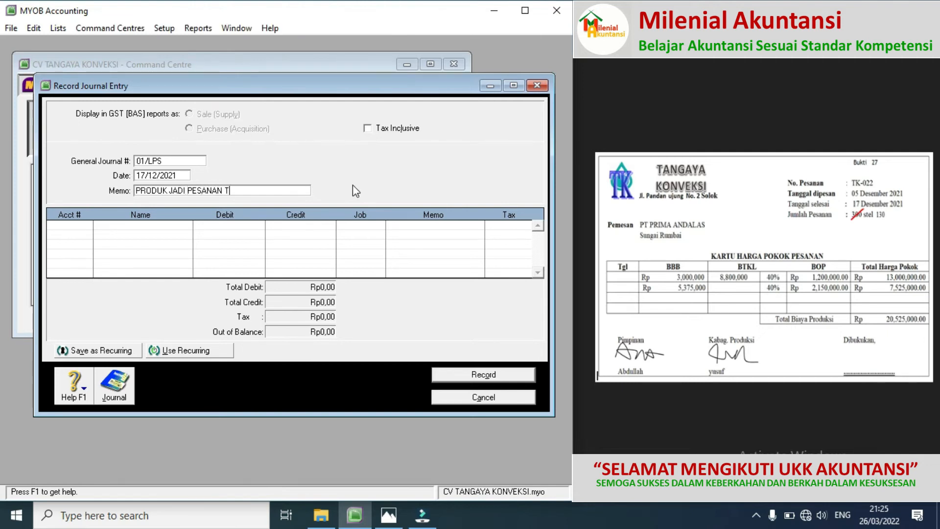
pyautogui.write('K-022')
# Choose account 1-1303 Finished Goods Inventory for the journal's first line
pyautogui.click(78, 228)
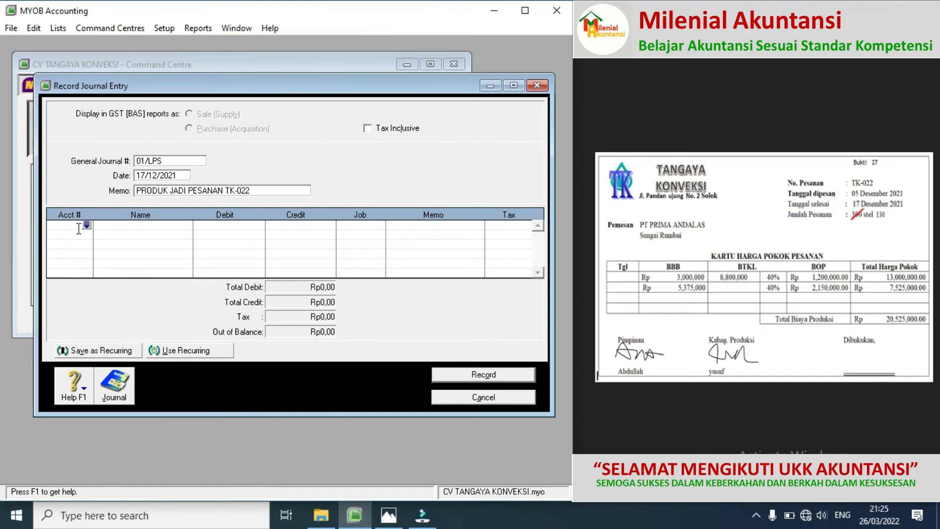
pyautogui.click(86, 225)
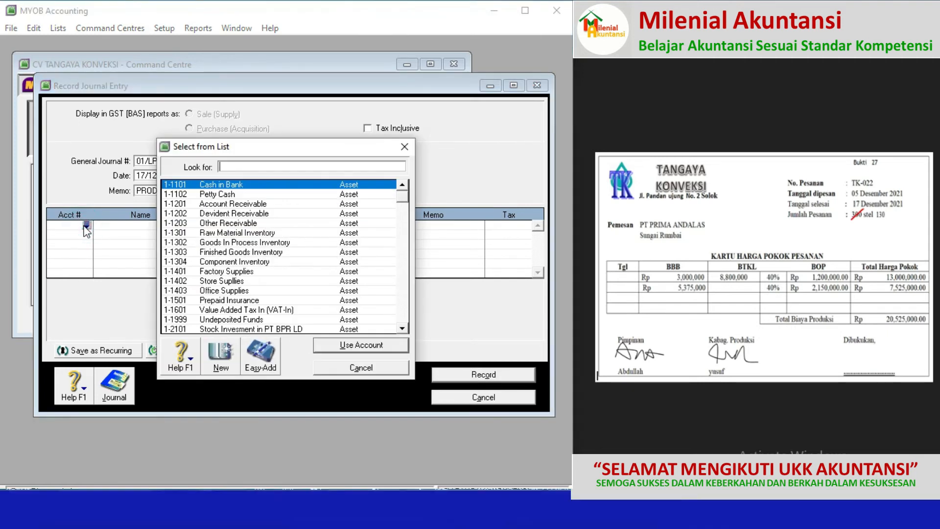
pyautogui.click(214, 254)
pyautogui.doubleClick(214, 255)
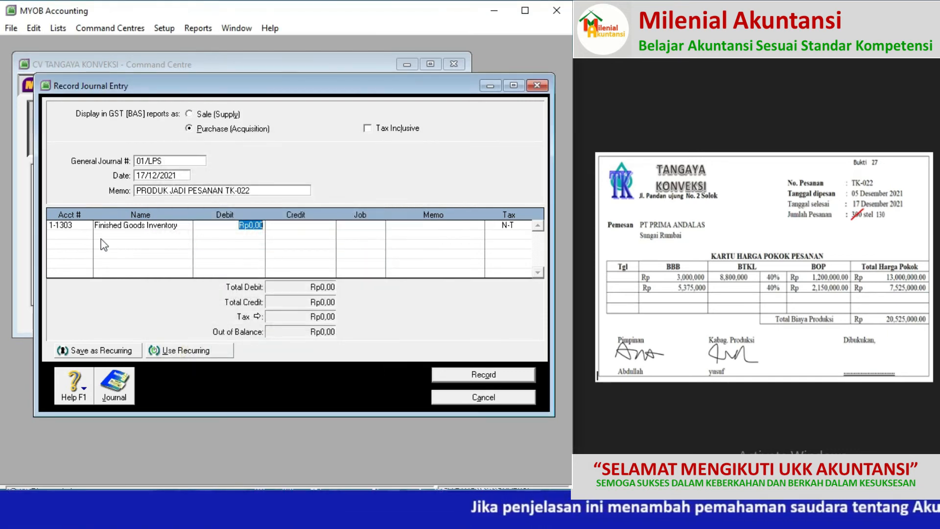
# Choose account 5-3001 GIP - Raw Material Expense for the journal's second line
pyautogui.click(83, 236)
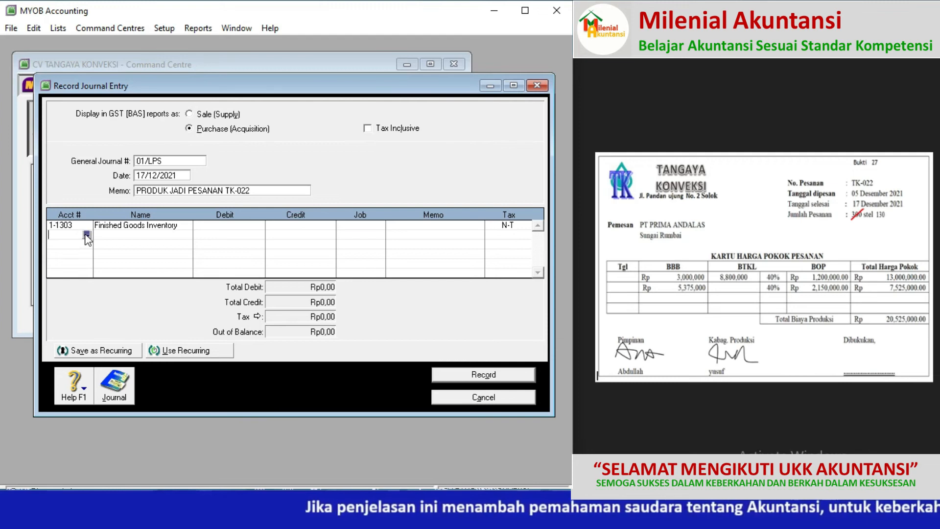
pyautogui.click(87, 235)
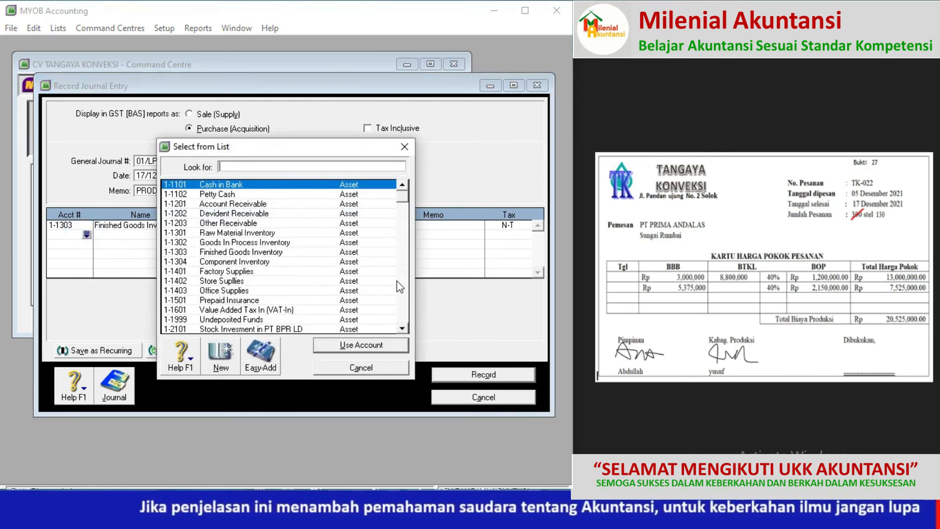
pyautogui.click(402, 290)
pyautogui.click(402, 289)
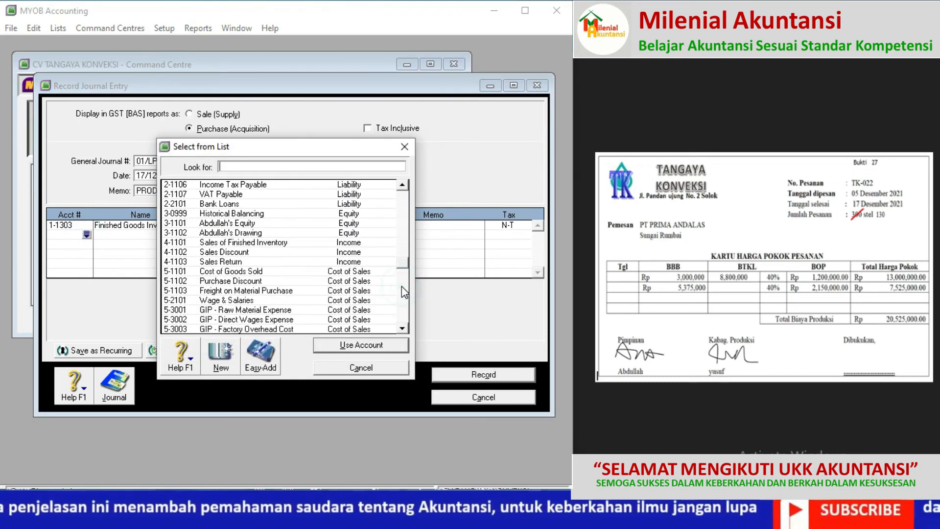
pyautogui.click(402, 289)
pyautogui.scroll(1, 304, 220)
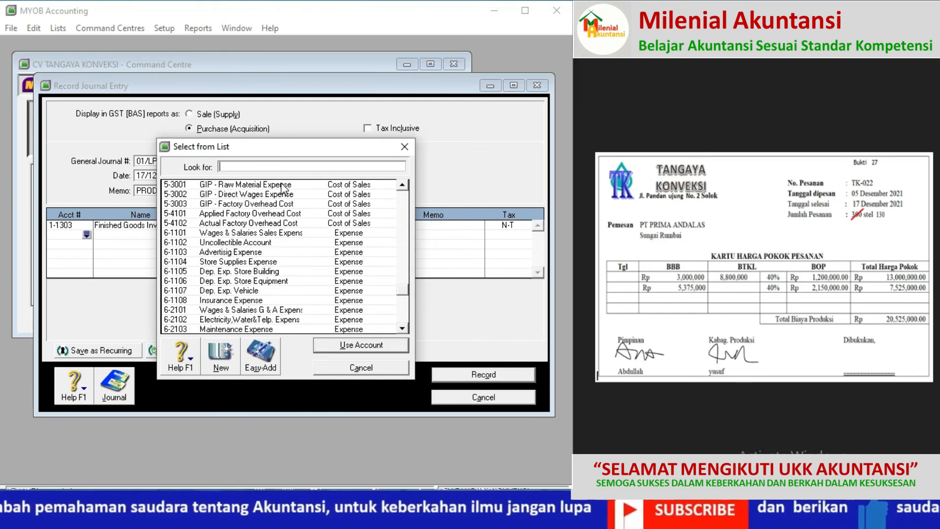
pyautogui.doubleClick(283, 188)
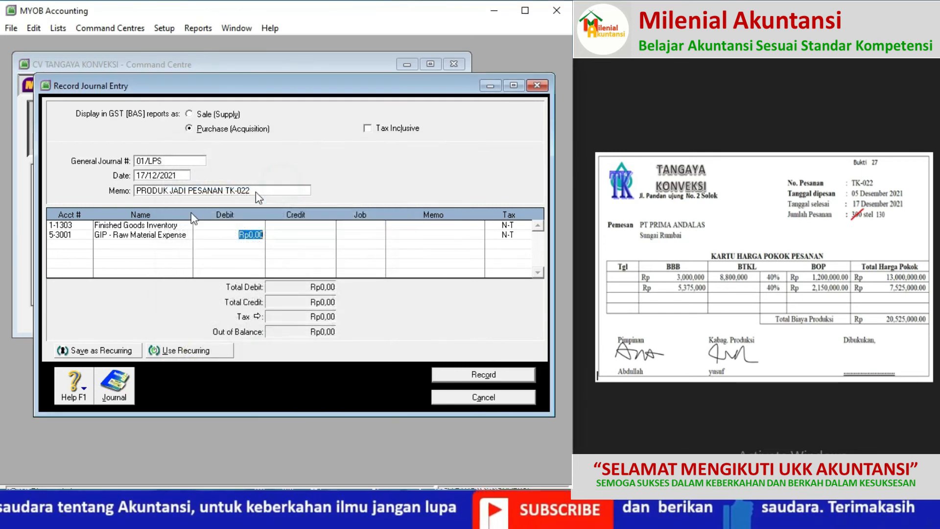
# Add accounts 5-3002 GIP - Direct Wages Expense and 5-3003 GIP - Factory Overhead Cost on the third and fourth journal lines
pyautogui.click(82, 245)
pyautogui.click(84, 245)
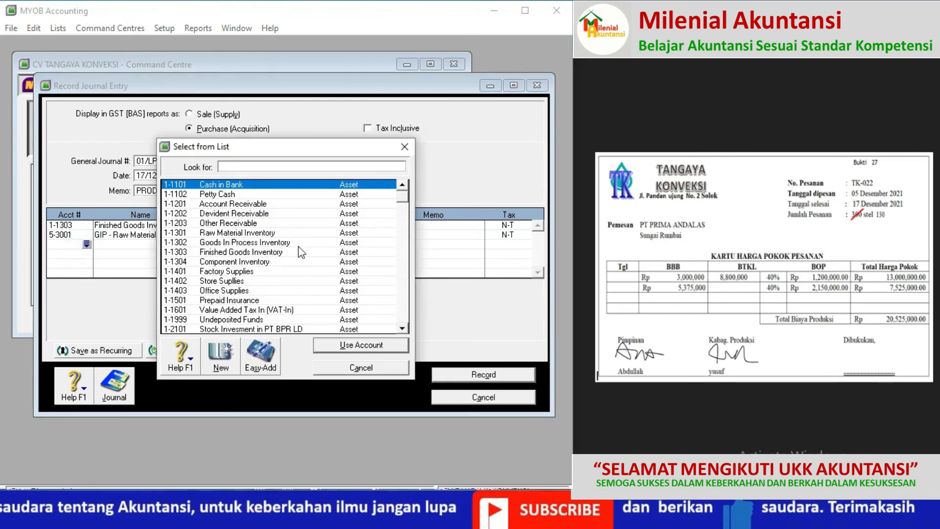
pyautogui.click(403, 295)
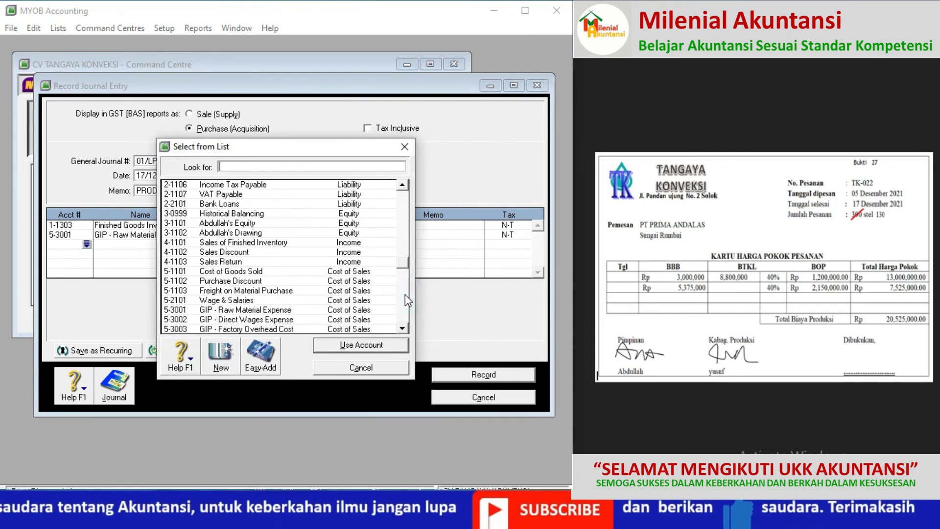
pyautogui.doubleClick(289, 321)
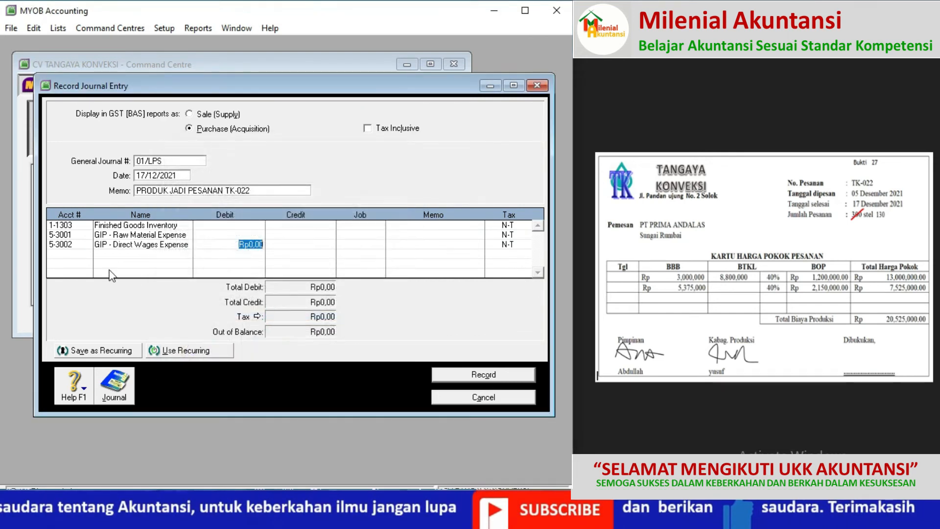
pyautogui.click(87, 256)
pyautogui.click(87, 254)
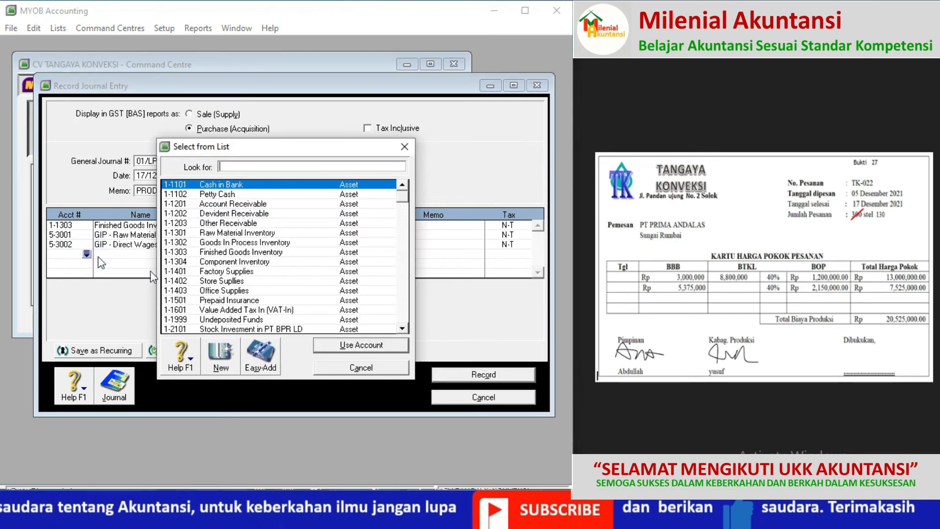
pyautogui.click(402, 304)
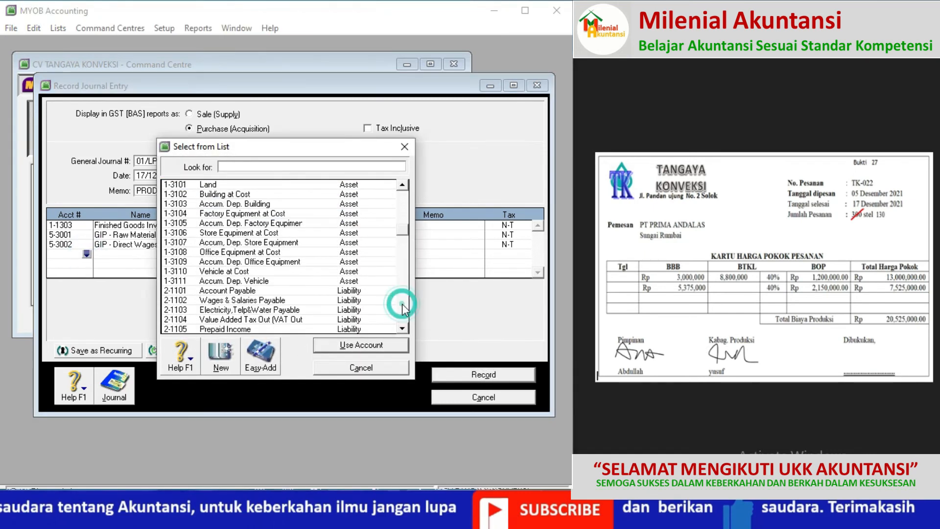
pyautogui.click(401, 304)
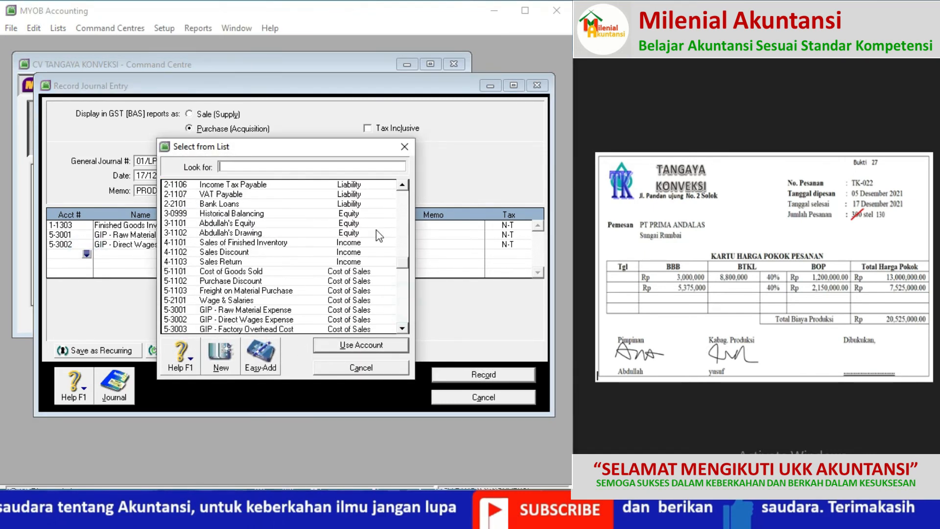
pyautogui.doubleClick(230, 329)
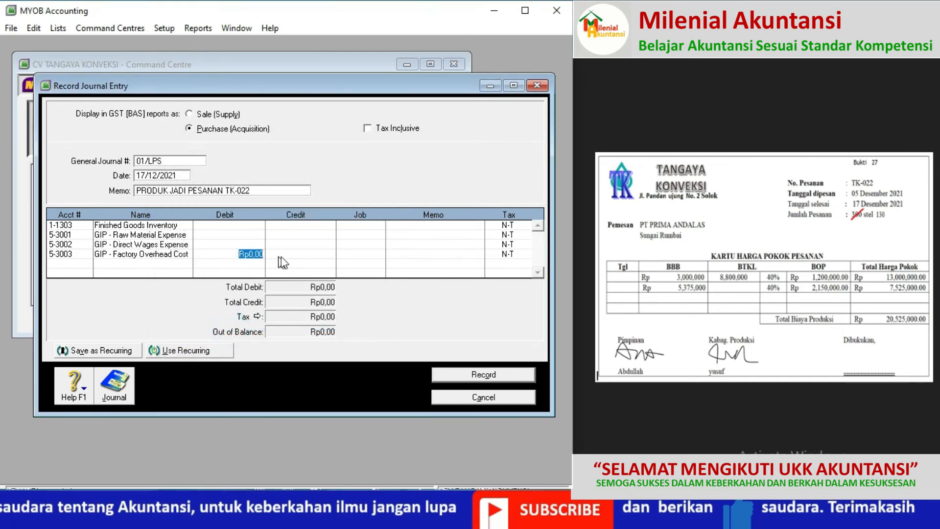
# Debit Finished Goods Inventory 20,525,000 and credit GIP - Raw Material Expense 8,375,000 in the 01/LPS journal
pyautogui.click(249, 225)
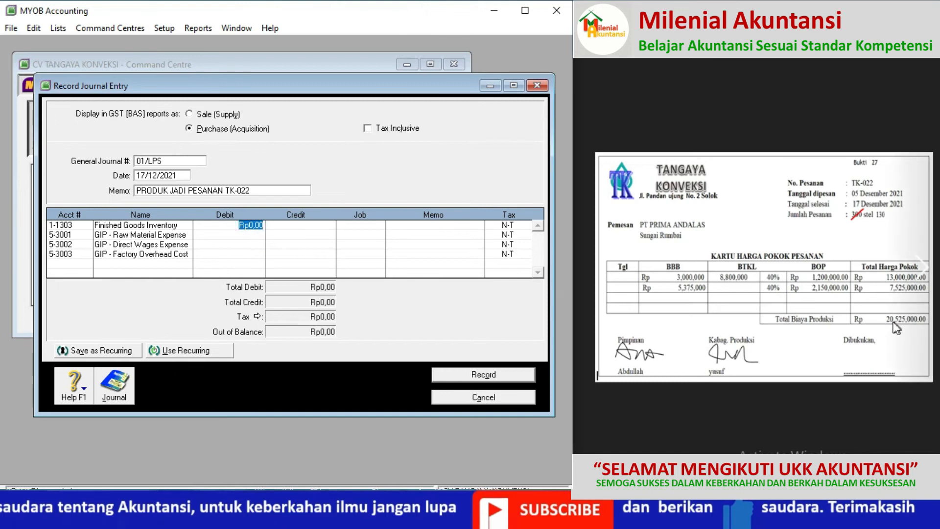
pyautogui.write('2')
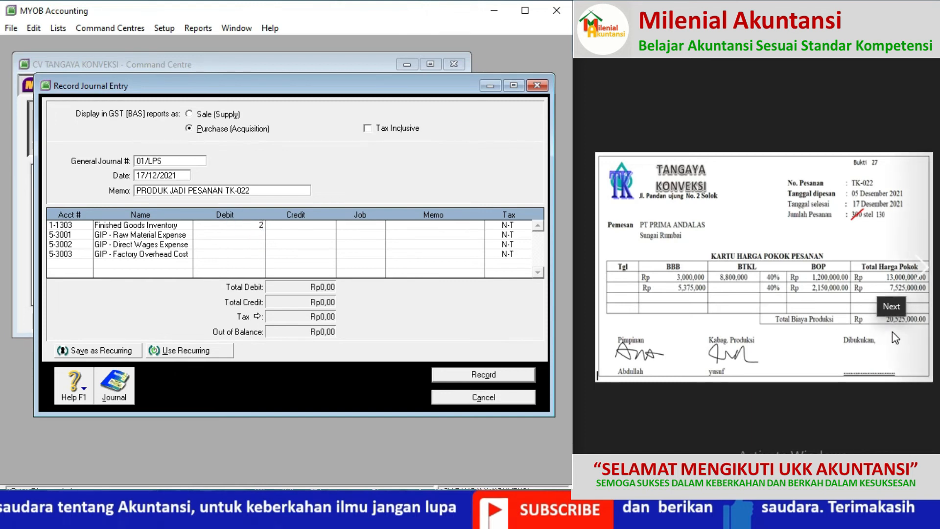
pyautogui.write('0525000')
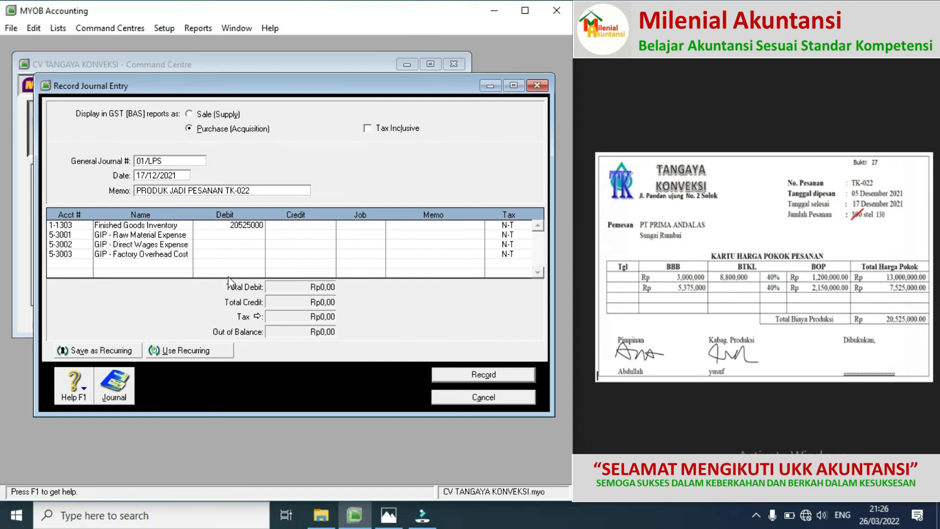
pyautogui.click(304, 236)
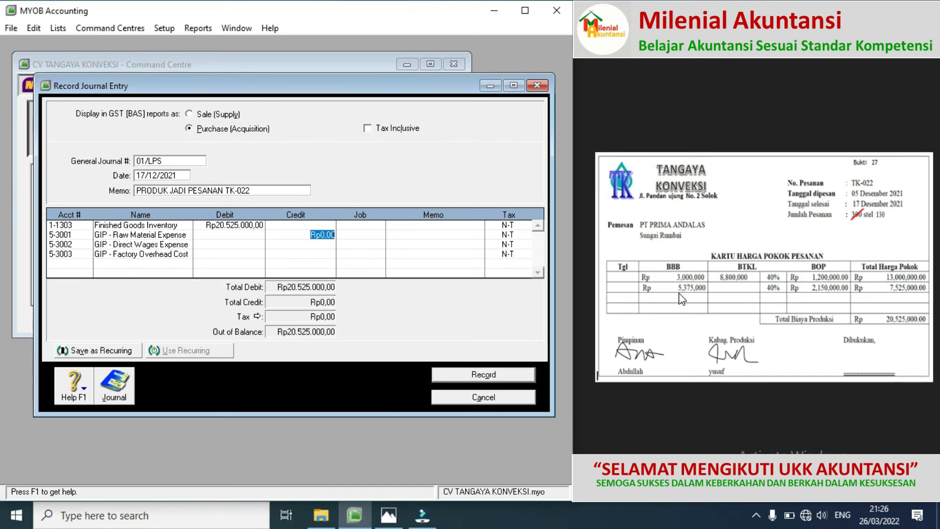
pyautogui.press('BackSpace')
pyautogui.write('8375000')
# Credit GIP - Direct Wages Expense 8,800,000 and GIP - Factory Overhead Cost 3,350,000, and record the journal
pyautogui.click(329, 245)
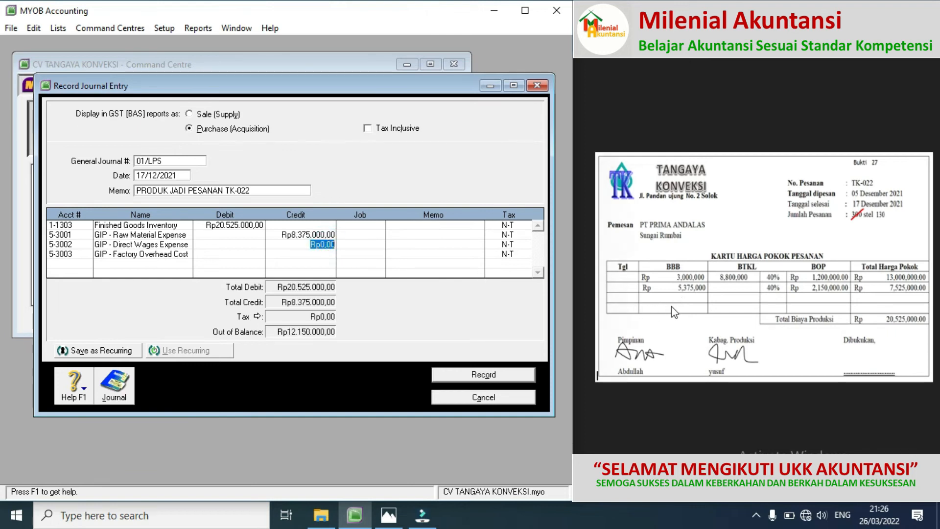
pyautogui.write('8800000')
pyautogui.click(328, 252)
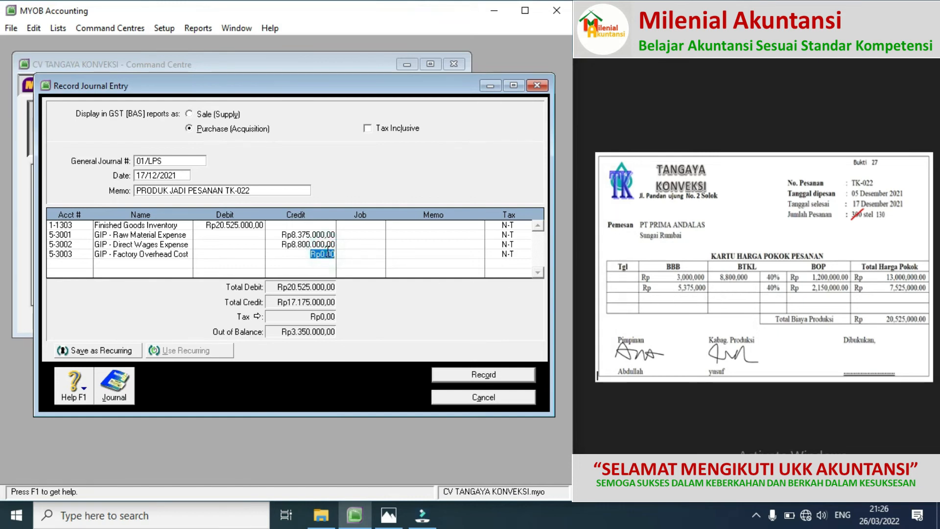
pyautogui.write('3.350.')
pyautogui.write('0000')
pyautogui.press('Tab')
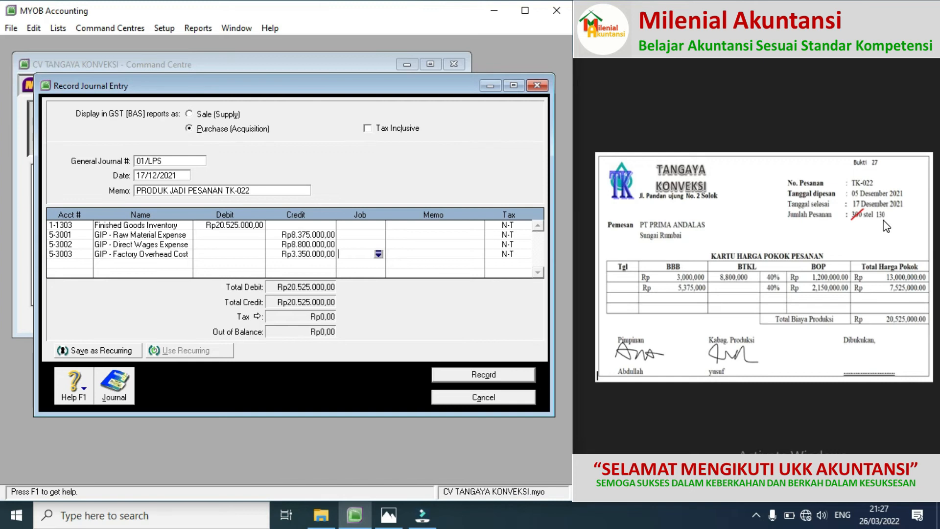
pyautogui.click(460, 376)
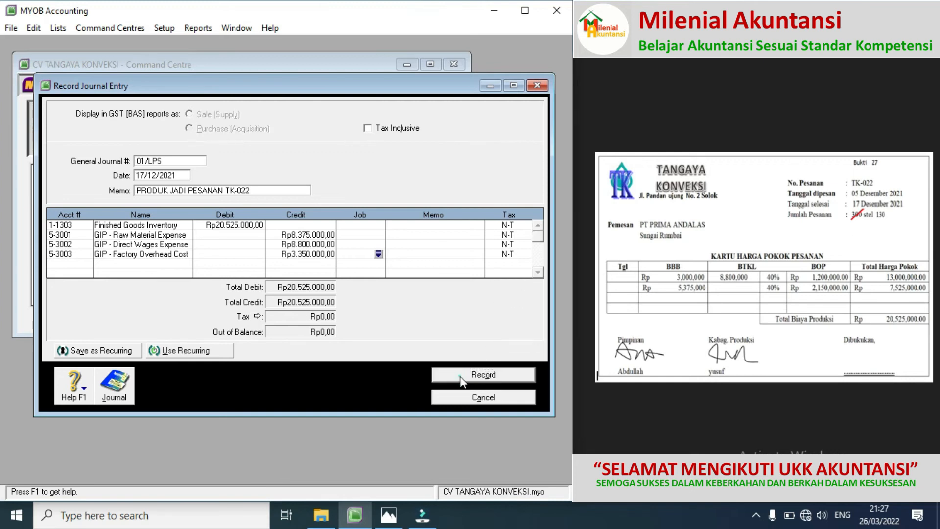
pyautogui.click(452, 397)
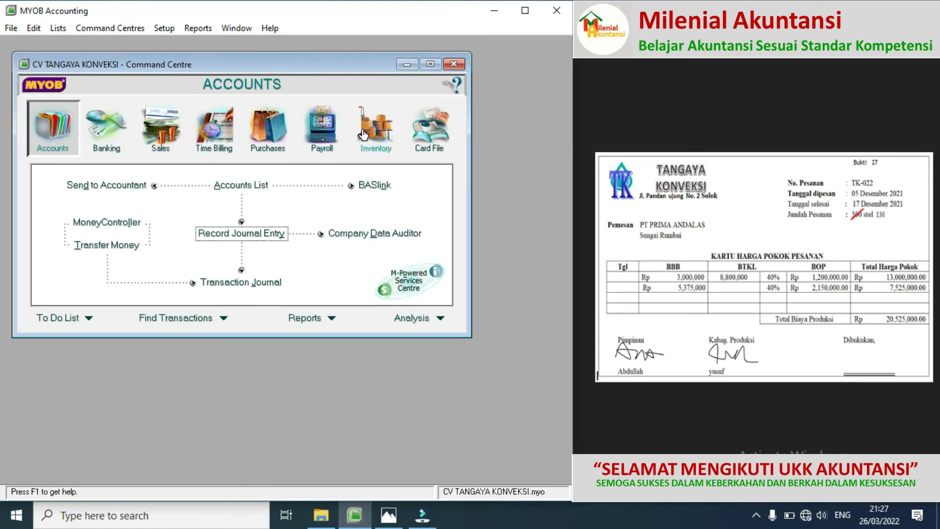
# Create a new inventory item numbered TK-022 and named PESANAN TK-022
pyautogui.click(363, 134)
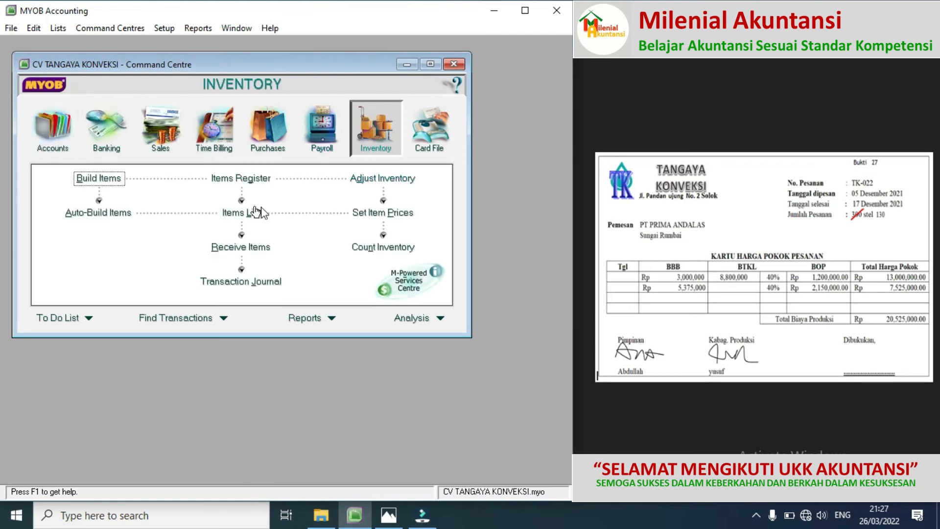
pyautogui.click(246, 214)
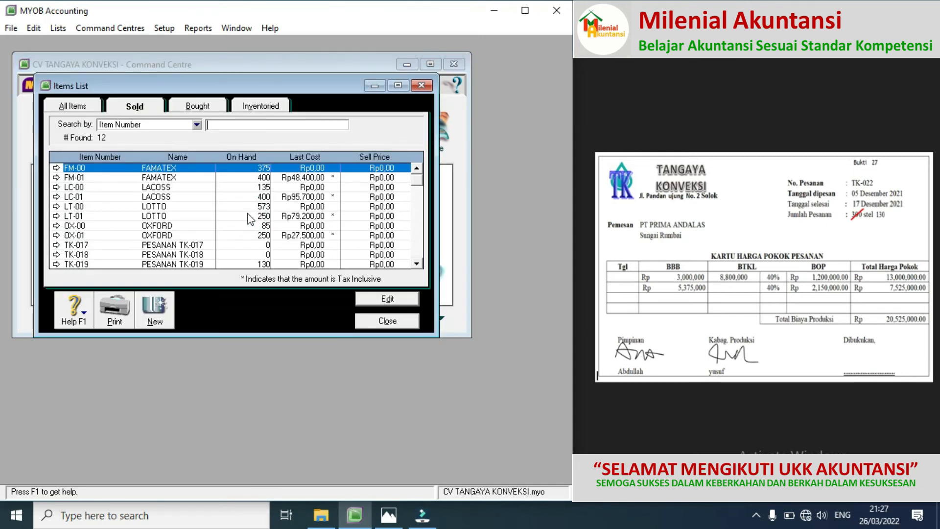
pyautogui.click(155, 308)
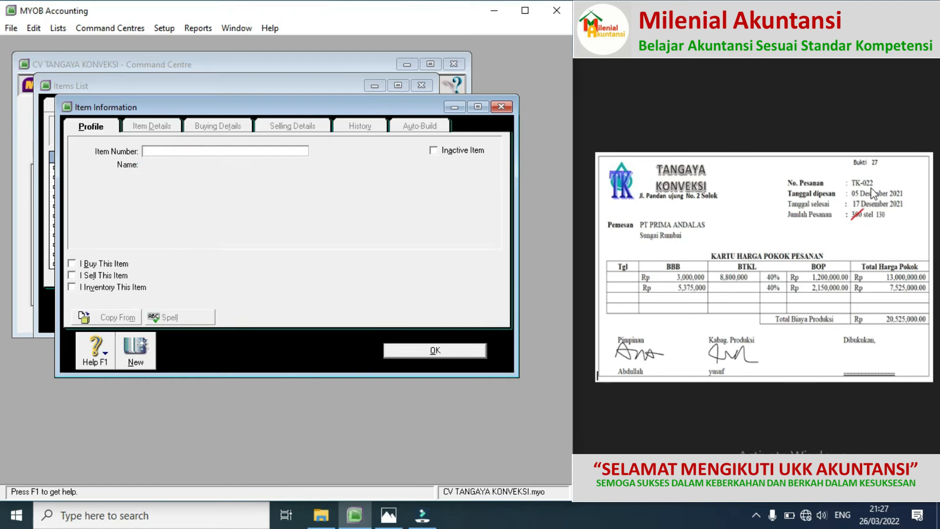
pyautogui.write('TK-022')
pyautogui.press('Tab')
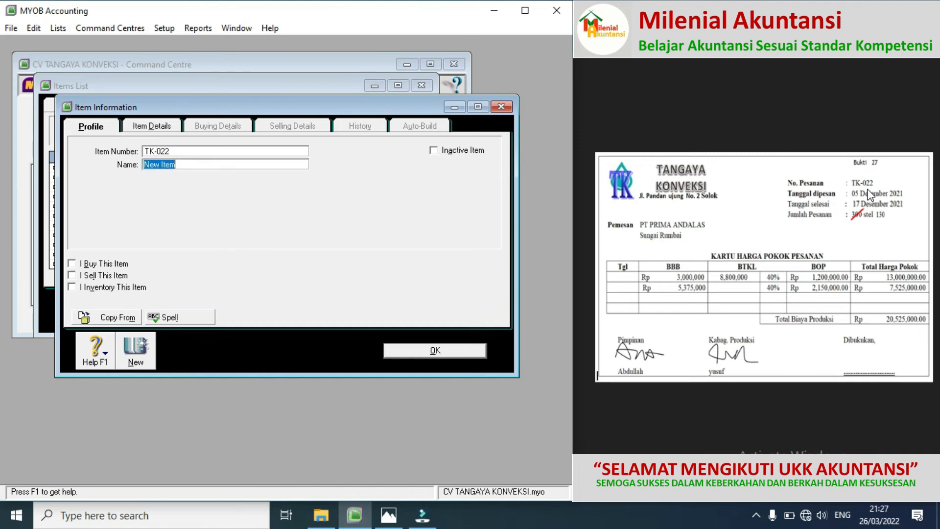
pyautogui.write('PESANAN TK-022')
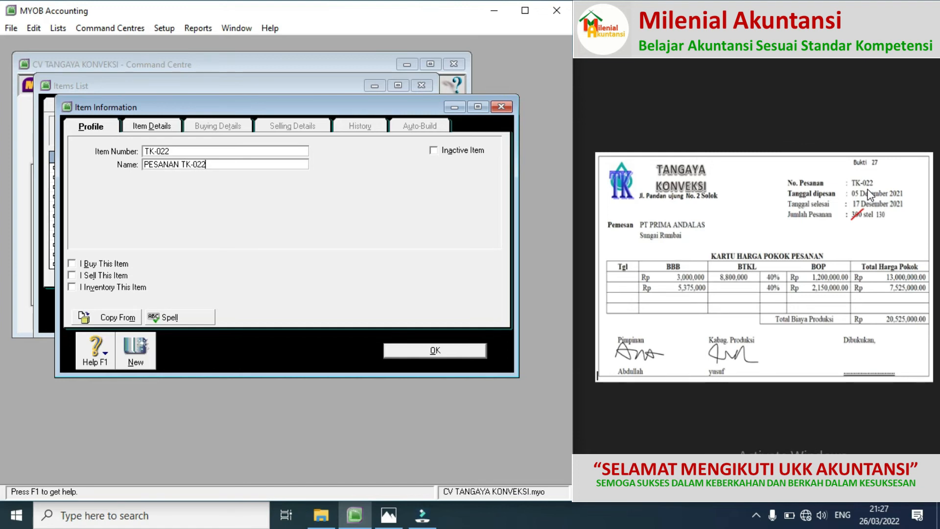
# Mark item TK-022 as bought, sold and inventoried with asset account 1-1303 Finished Goods Inventory, and save it
pyautogui.click(72, 264)
pyautogui.click(73, 275)
pyautogui.click(73, 286)
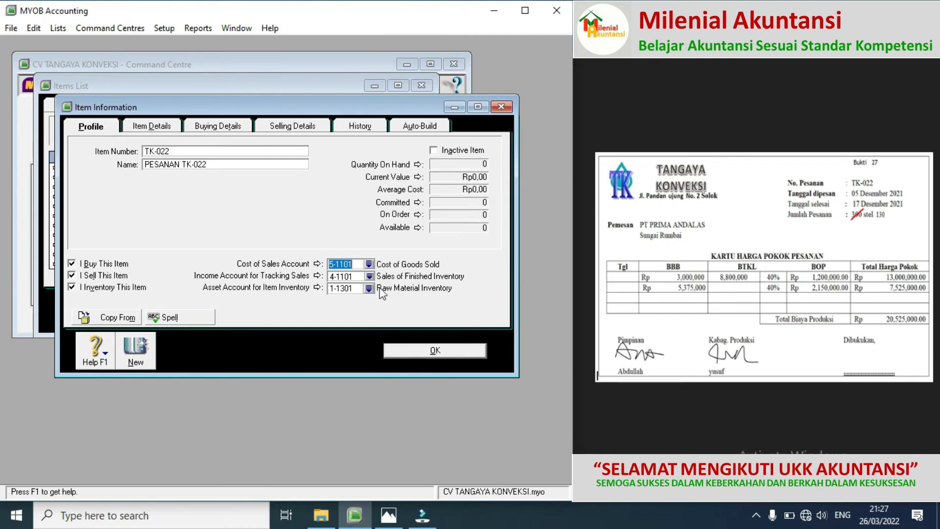
pyautogui.click(369, 289)
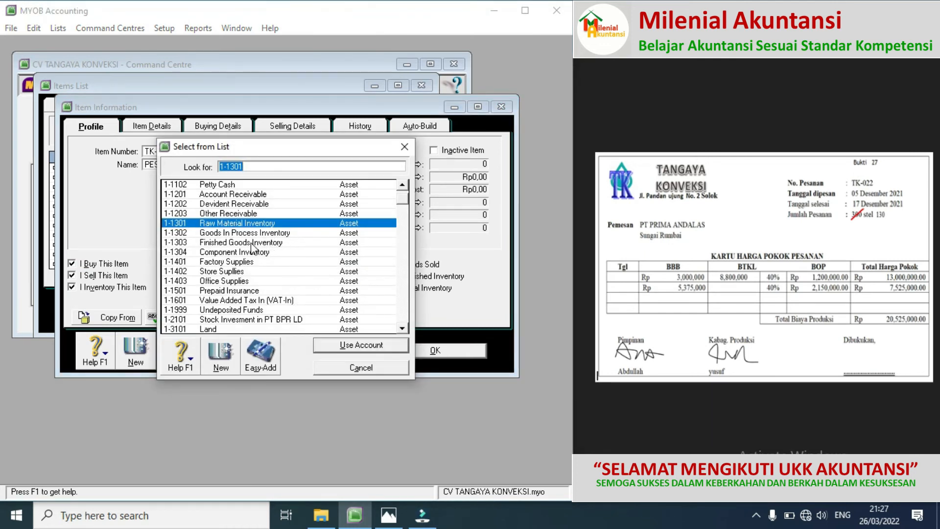
pyautogui.doubleClick(251, 243)
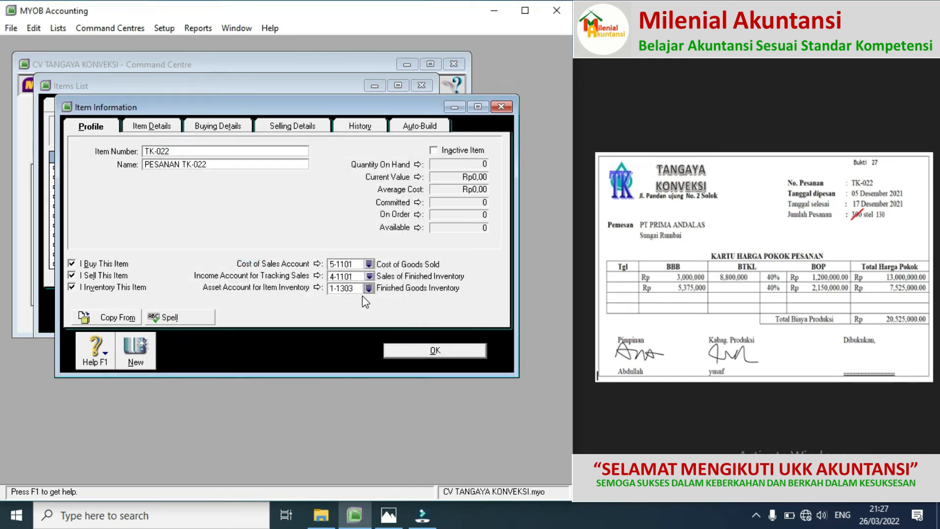
pyautogui.click(416, 350)
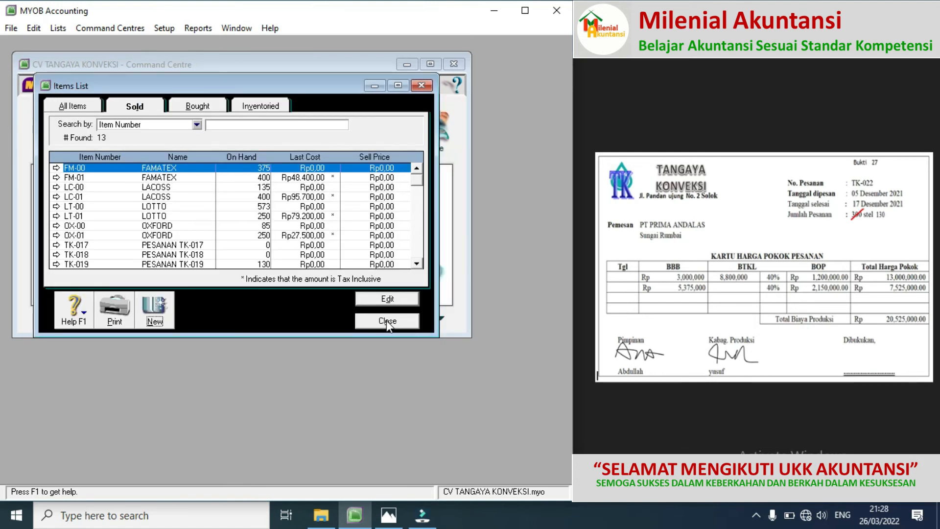
pyautogui.click(386, 320)
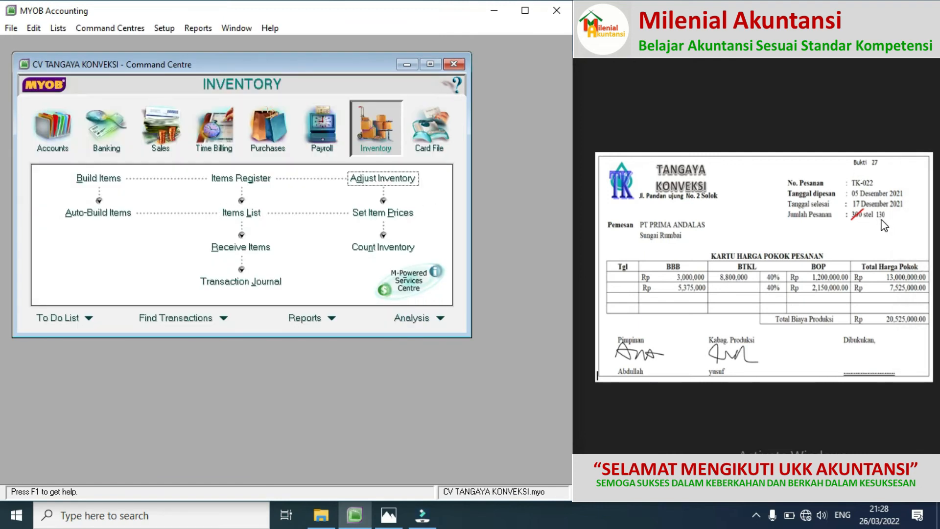
# Enter a counted quantity of 130 for item TK-022 in the inventory count
pyautogui.click(400, 249)
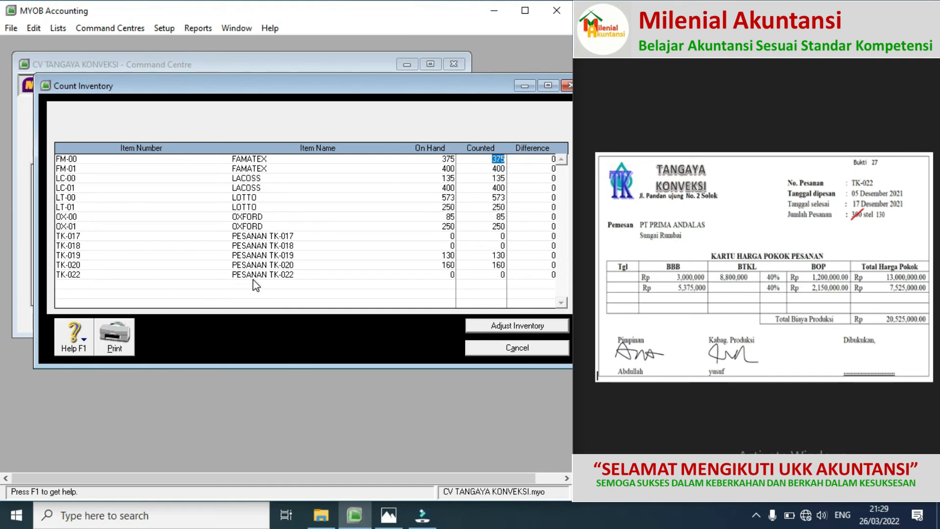
pyautogui.click(493, 276)
pyautogui.write('130')
pyautogui.press('Tab')
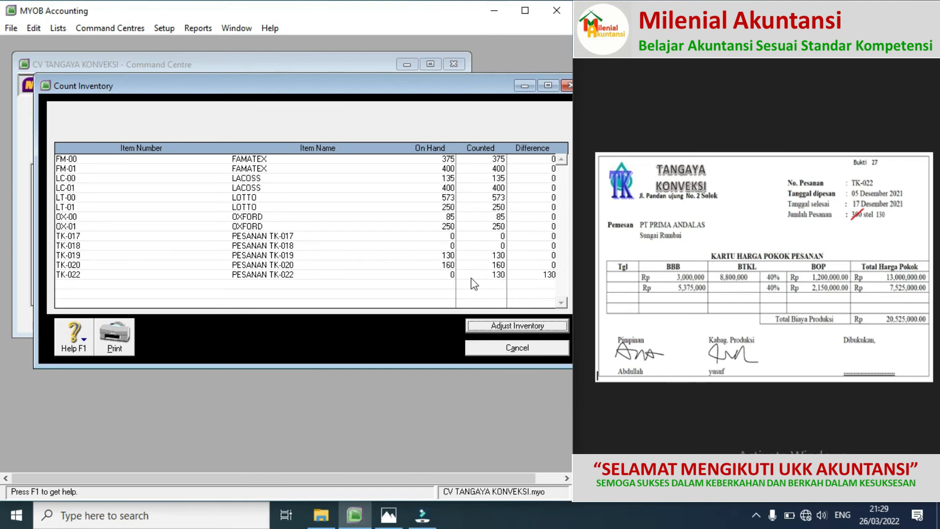
# Prepare the inventory adjustment with default account 1-1303 Finished Goods Inventory, without treating it as opening balances
pyautogui.click(519, 324)
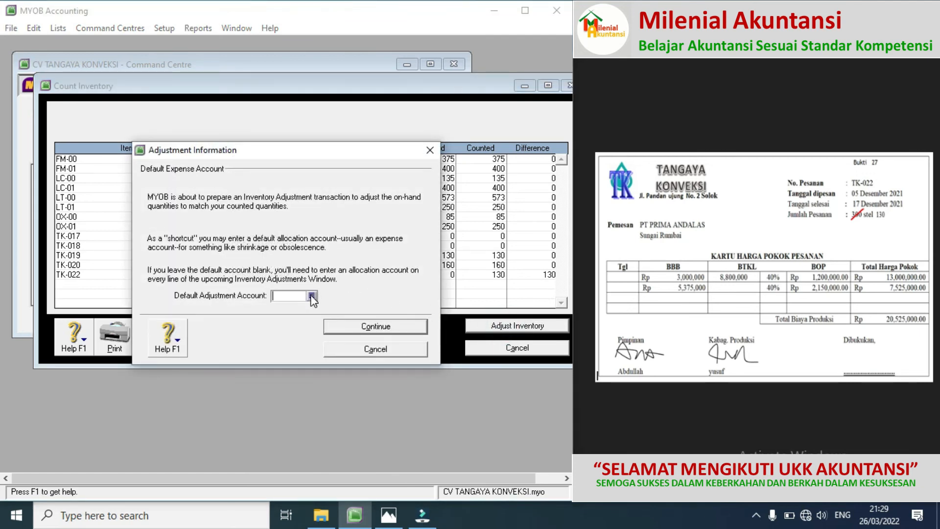
pyautogui.click(312, 296)
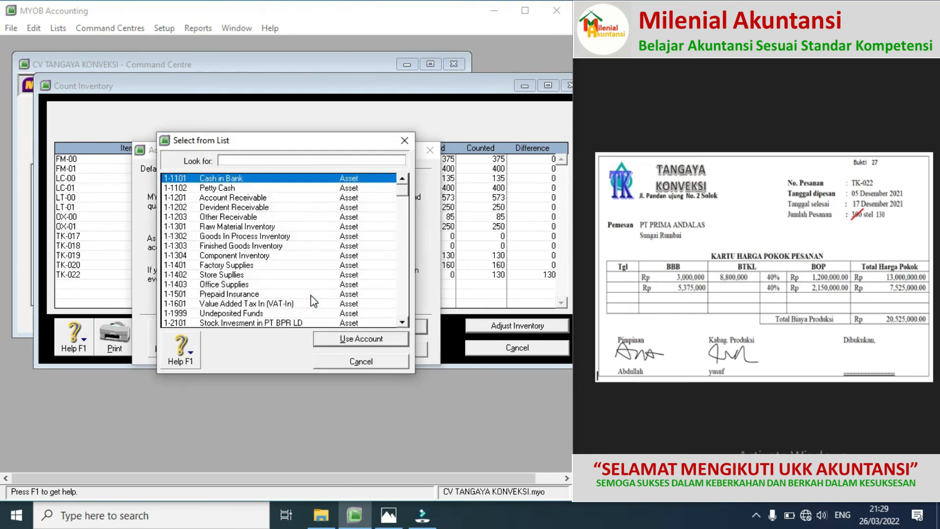
pyautogui.doubleClick(260, 247)
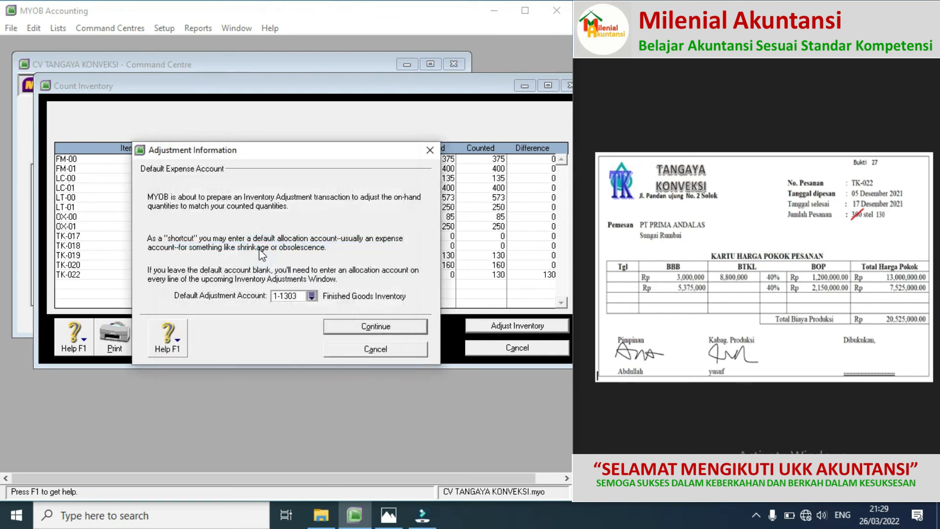
pyautogui.click(356, 334)
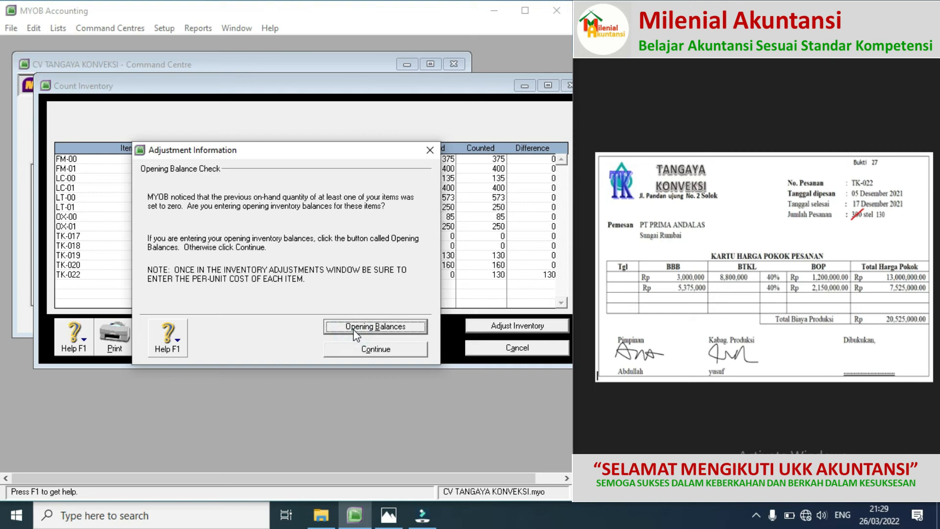
pyautogui.click(360, 348)
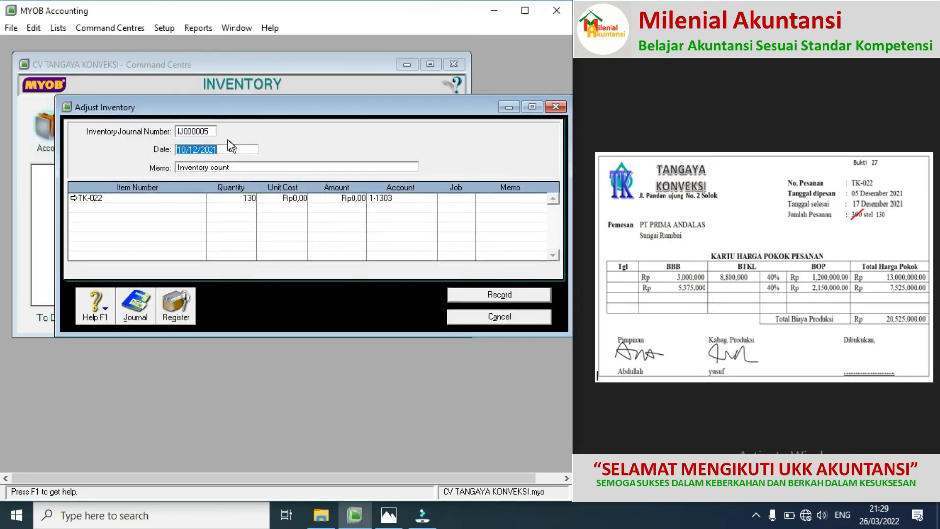
# Date the inventory adjustment 17/12/2021 and set its memo to PESANAN TK-022
pyautogui.click(211, 131)
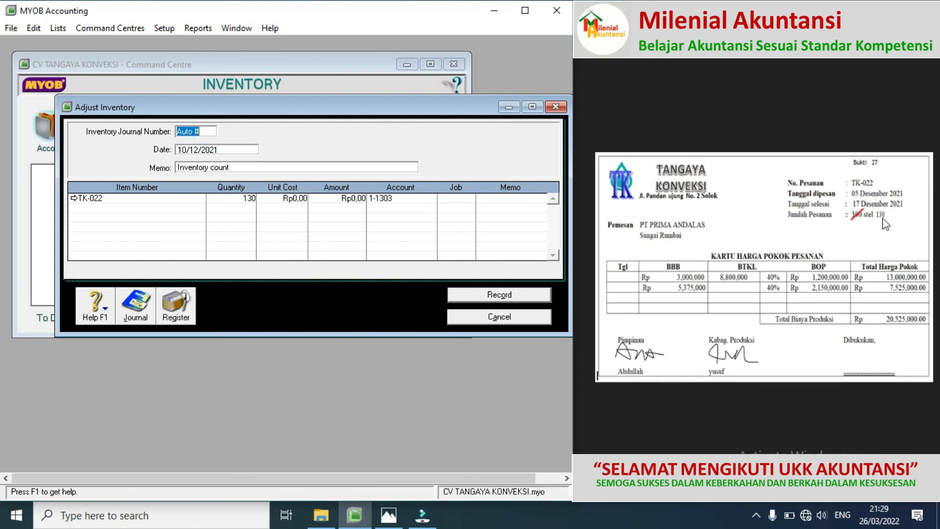
pyautogui.click(610, 278)
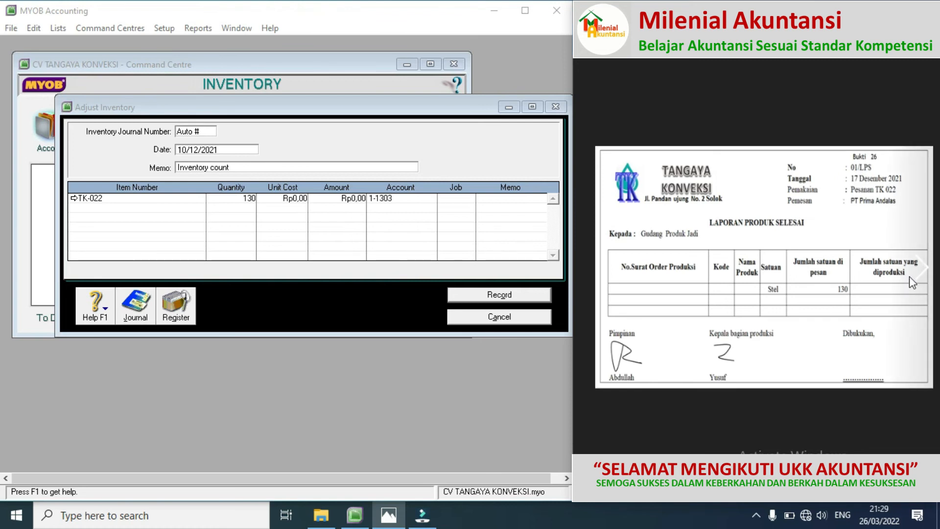
pyautogui.click(925, 273)
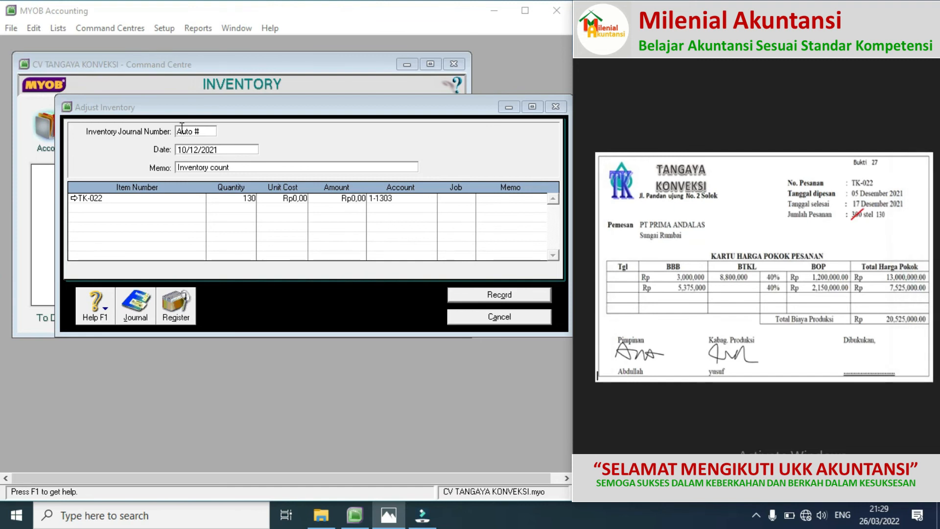
pyautogui.click(188, 150)
pyautogui.click(188, 150)
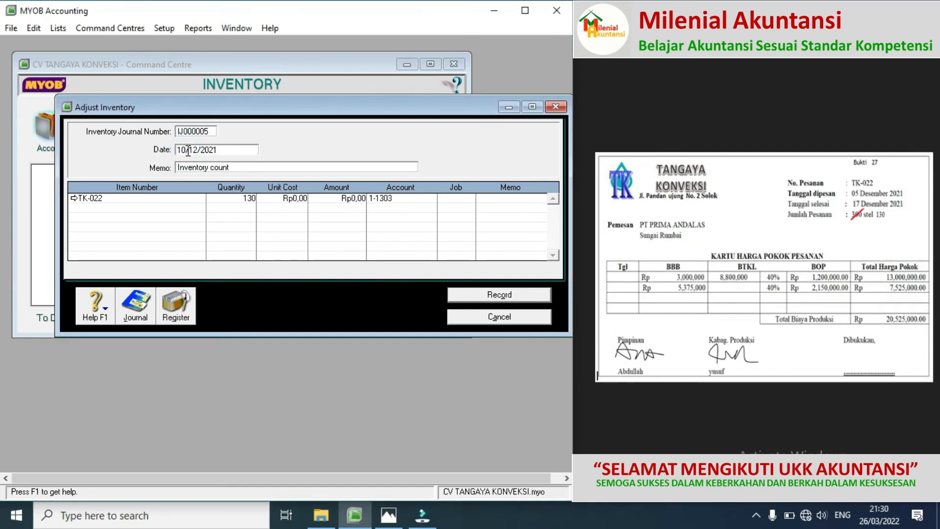
pyautogui.press('BackSpace')
pyautogui.write('7')
pyautogui.click(235, 169)
pyautogui.write('PESANAN')
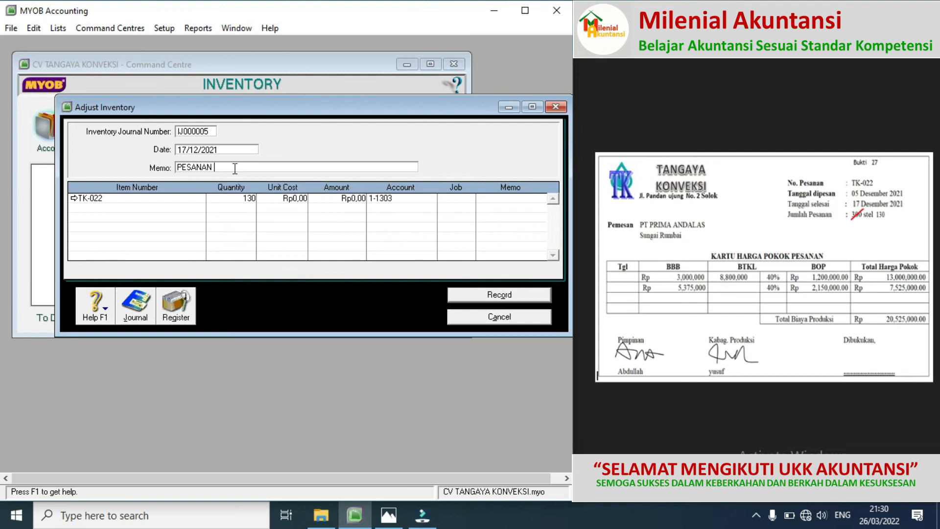
pyautogui.write(' TK-022')
# Set the TK-022 adjustment amount to 20,525,000 and record the inventory adjustment
pyautogui.click(342, 202)
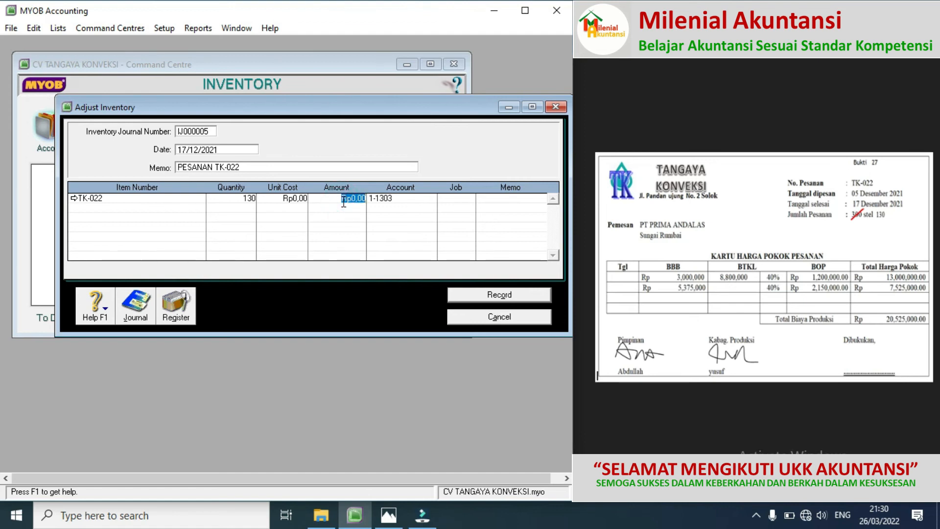
pyautogui.write('20525000')
pyautogui.press('Tab')
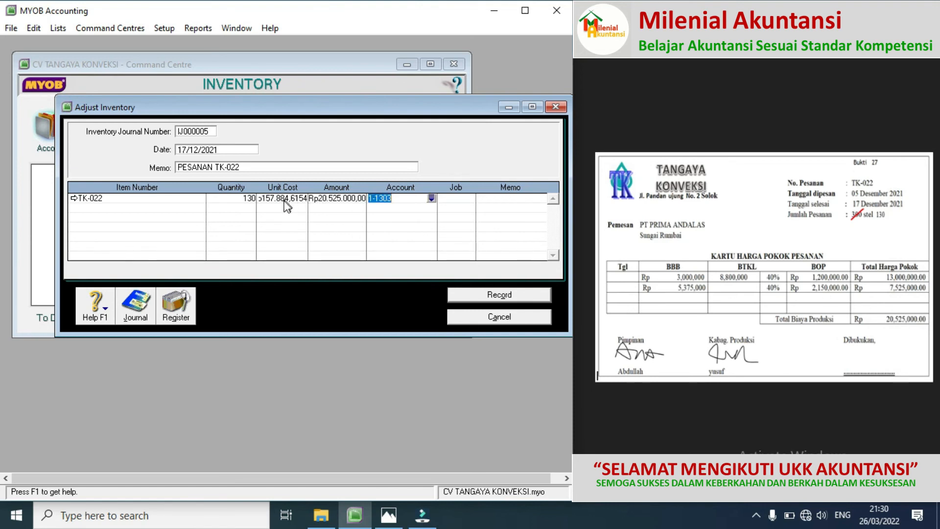
pyautogui.click(487, 298)
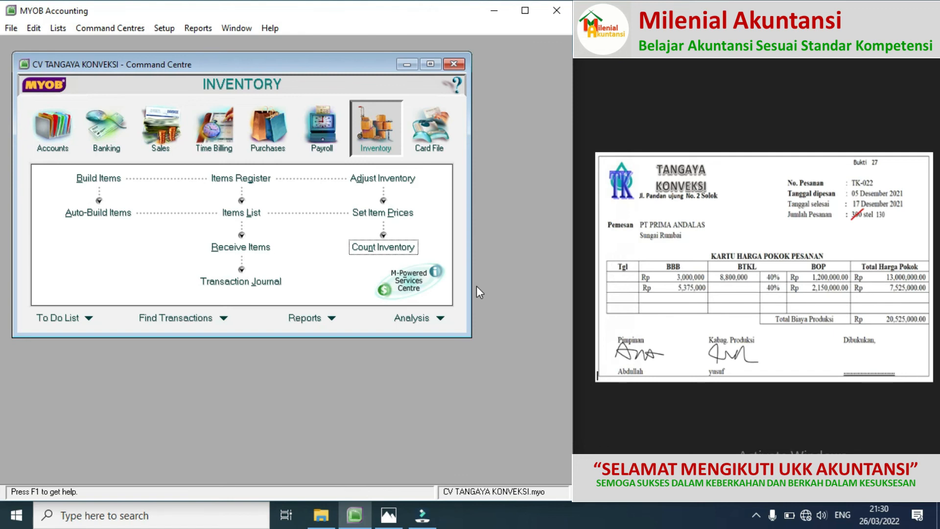
# Check the TK-022 adjustment dated 17/12/2021 in the inventory transaction journal
pyautogui.click(256, 284)
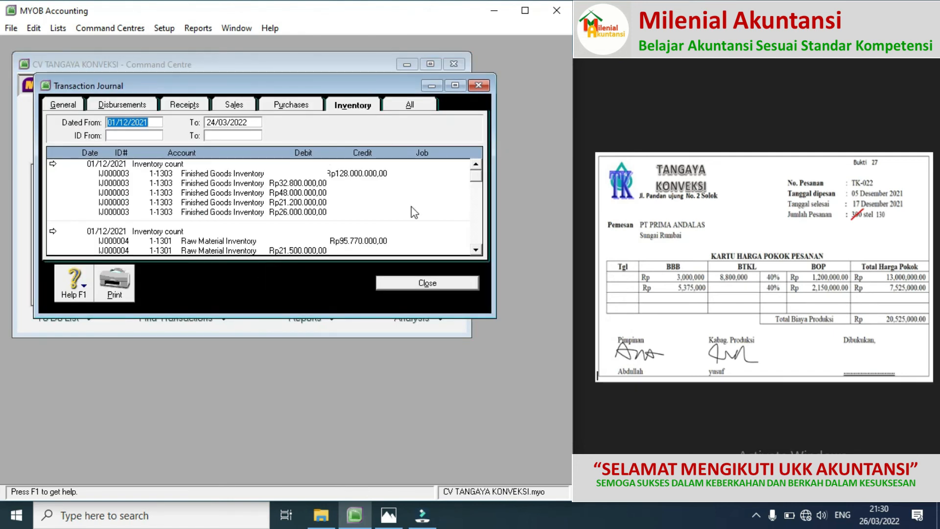
pyautogui.click(478, 243)
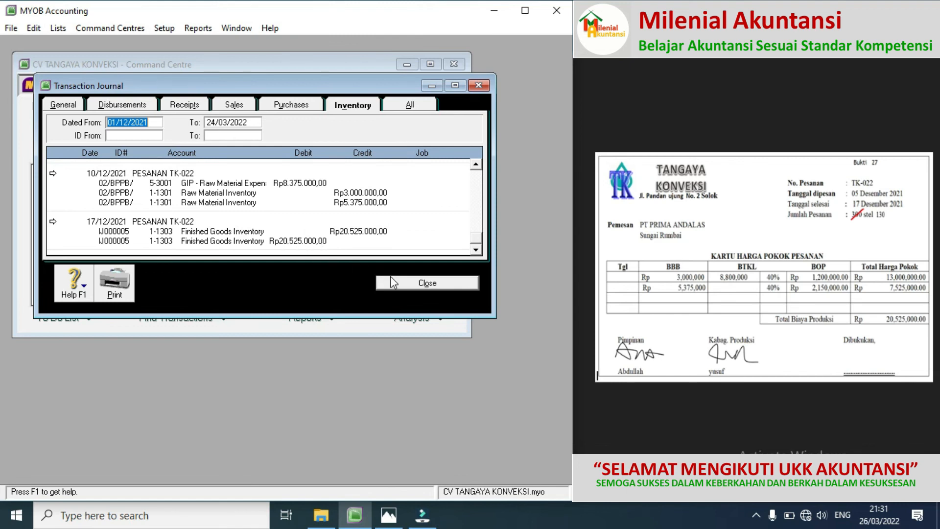
pyautogui.click(408, 286)
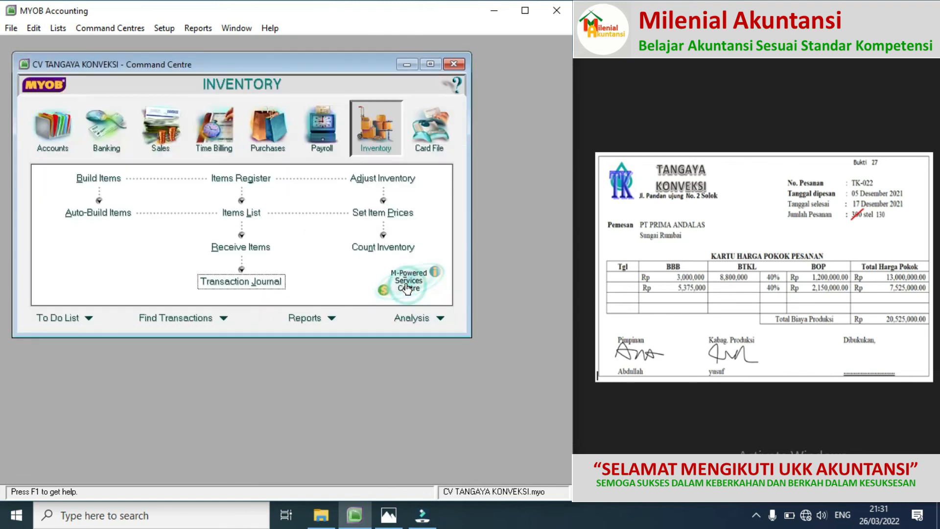
# Bring up voucher 28 and start a sales invoice for customer PD RIZKI
pyautogui.click(922, 260)
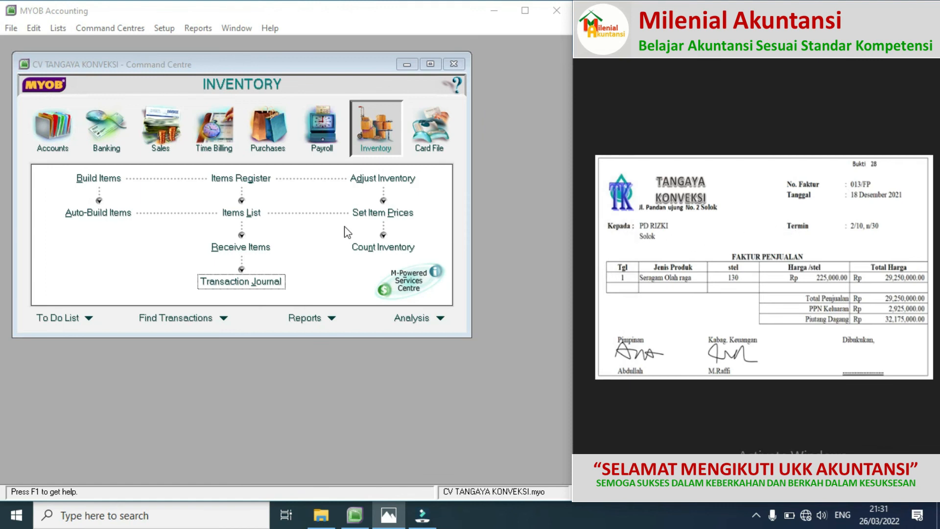
pyautogui.click(163, 130)
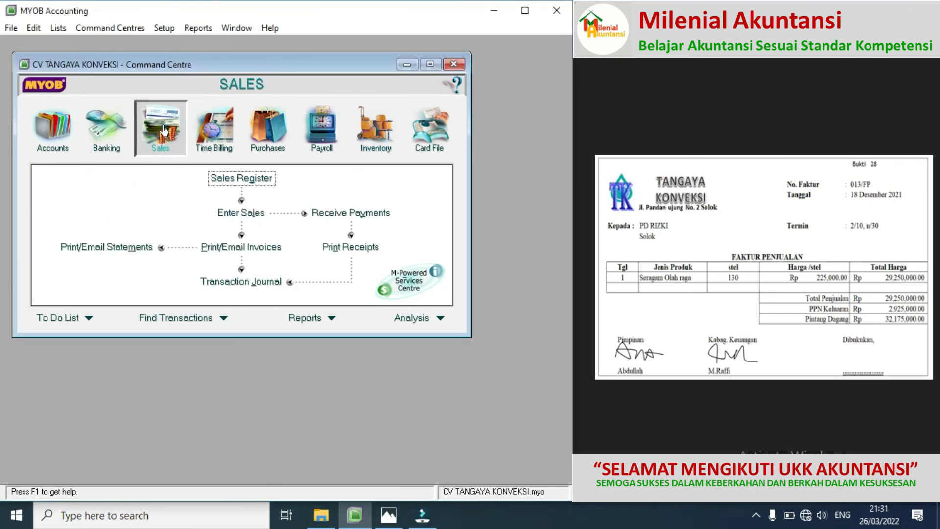
pyautogui.click(249, 215)
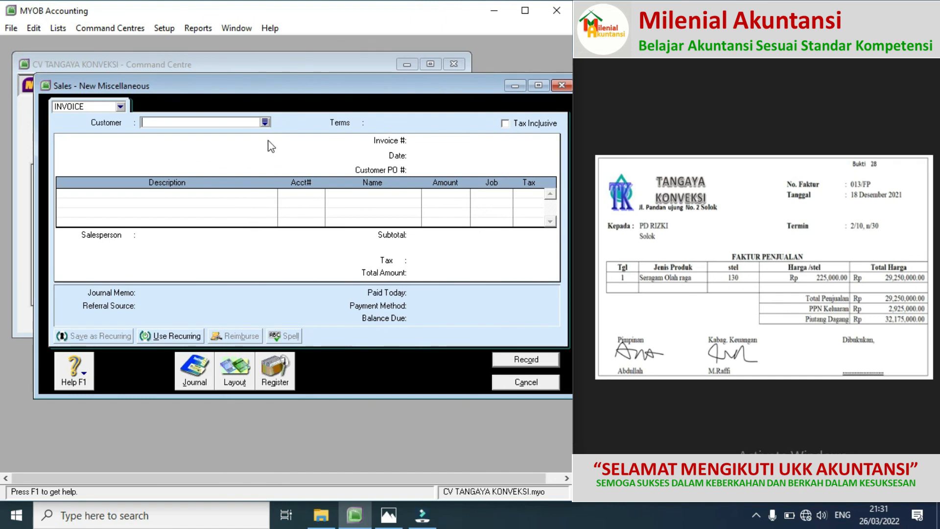
pyautogui.click(265, 125)
pyautogui.click(264, 124)
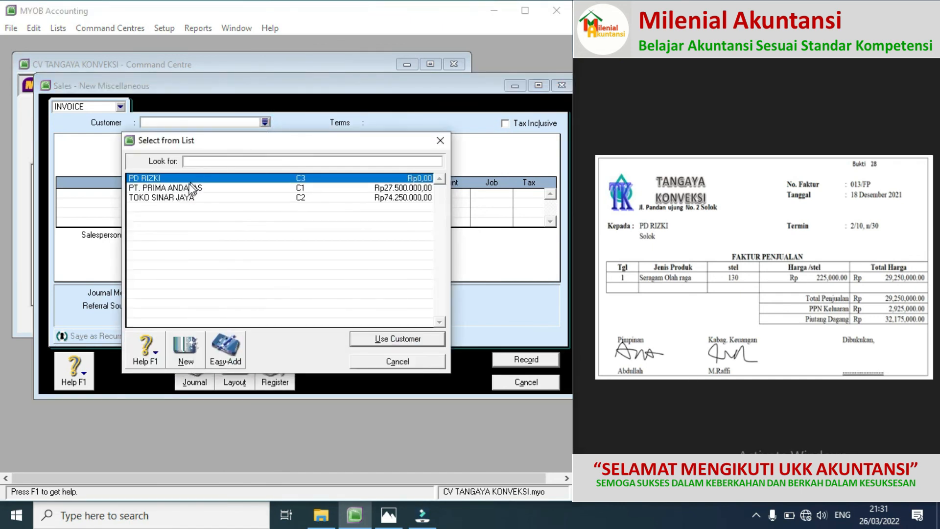
pyautogui.doubleClick(162, 180)
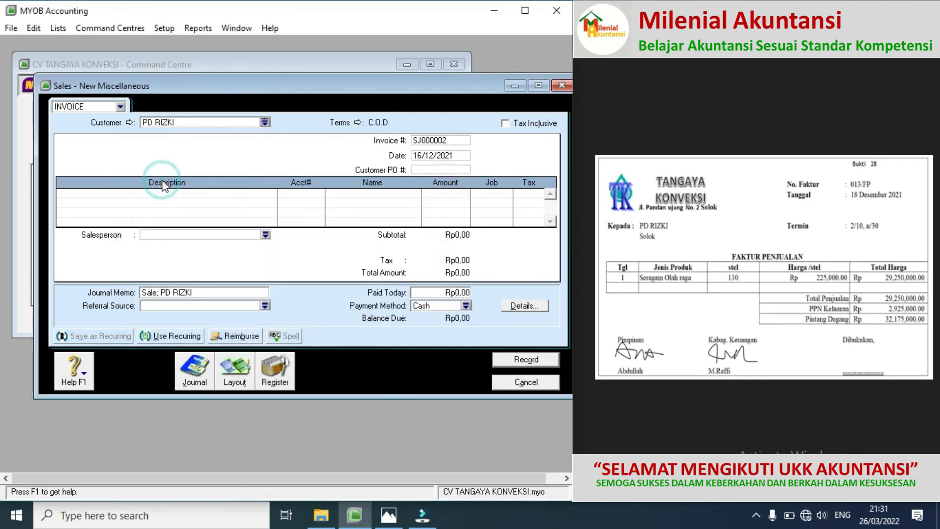
# Set the invoice's credit terms to a given number of days, with a 2% discount within 10 days and the balance due in 30
pyautogui.click(361, 120)
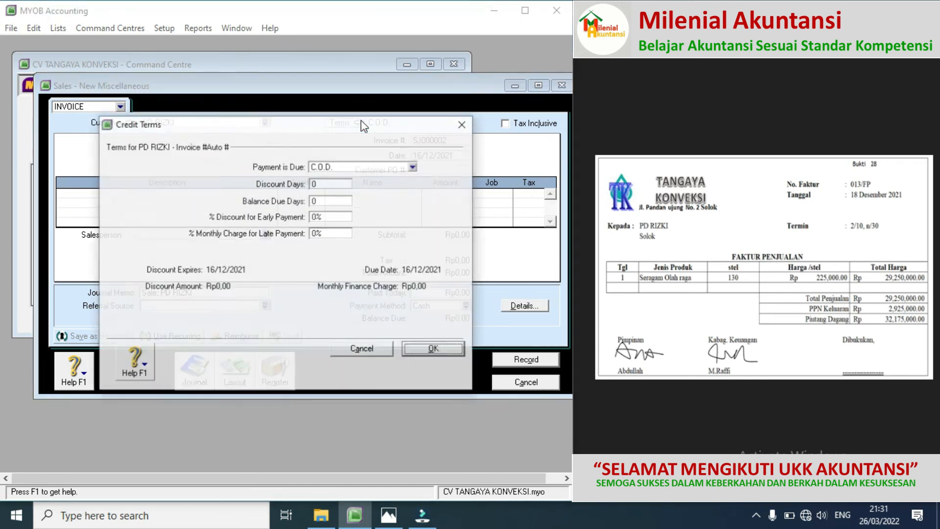
pyautogui.click(414, 167)
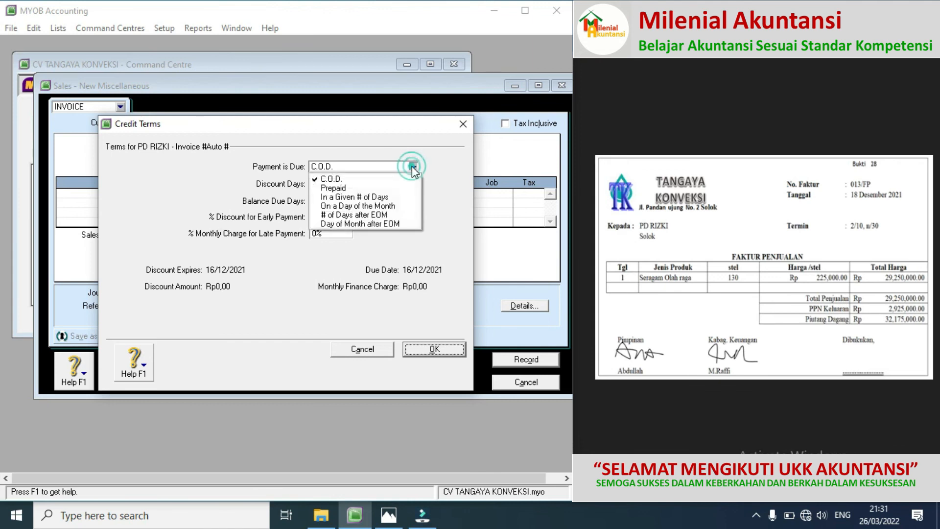
pyautogui.click(373, 198)
pyautogui.click(331, 184)
pyautogui.write('10')
pyautogui.click(318, 202)
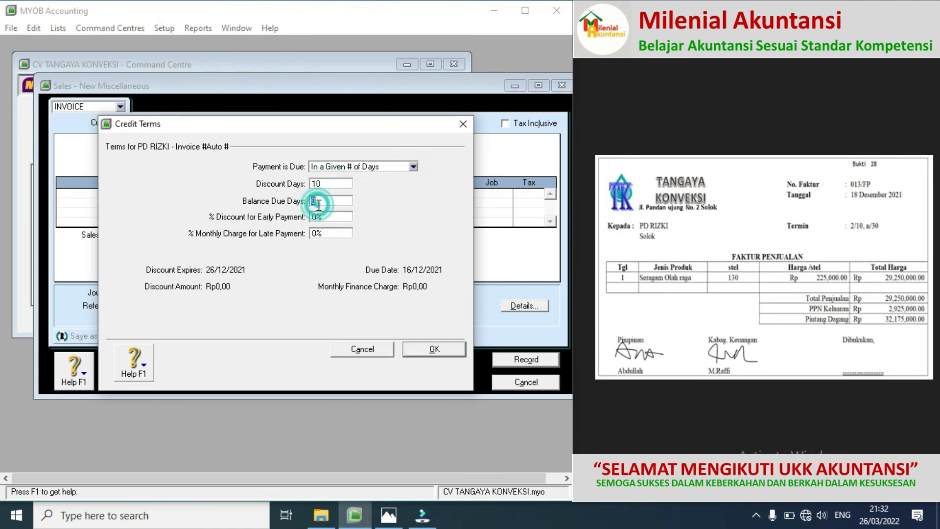
pyautogui.click(323, 218)
pyautogui.write('2')
pyautogui.click(423, 350)
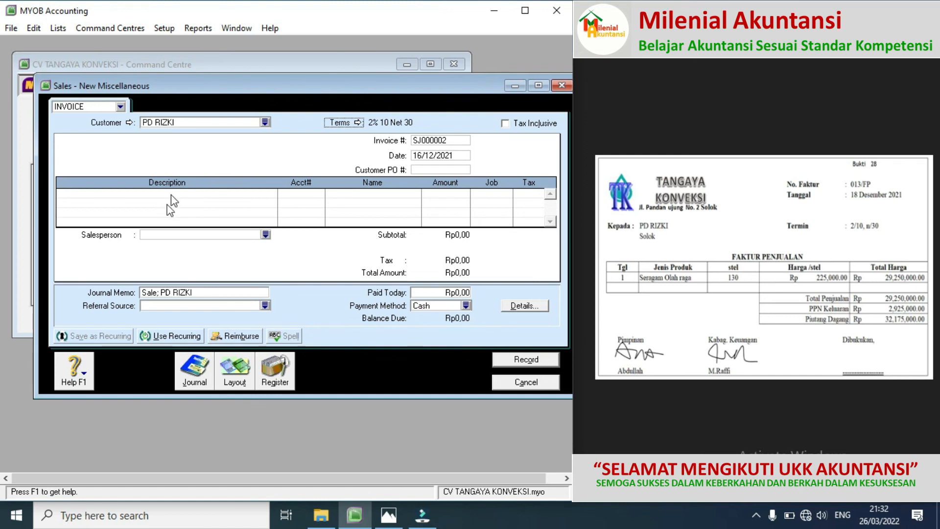
# Switch the PD RIZKI invoice to the Item layout and identify it as number 013/FP dated 18/12/2021
pyautogui.click(235, 373)
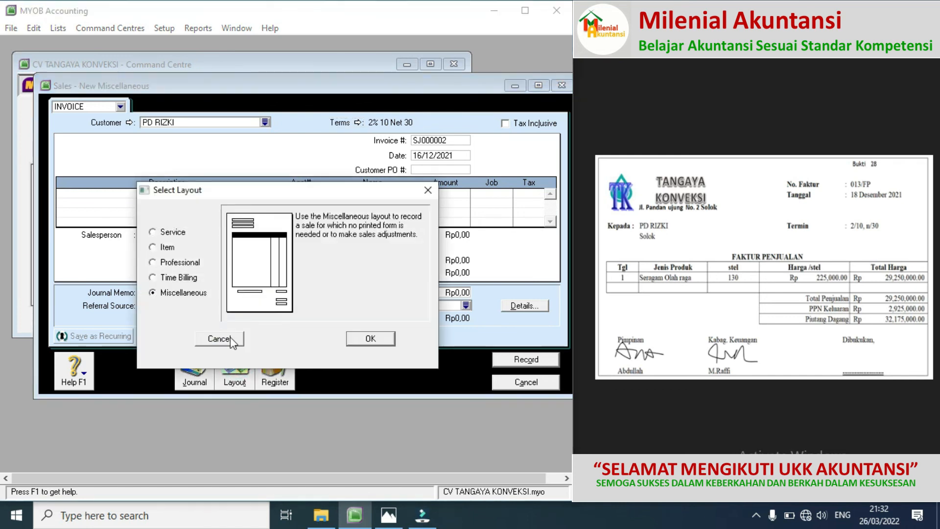
pyautogui.click(169, 249)
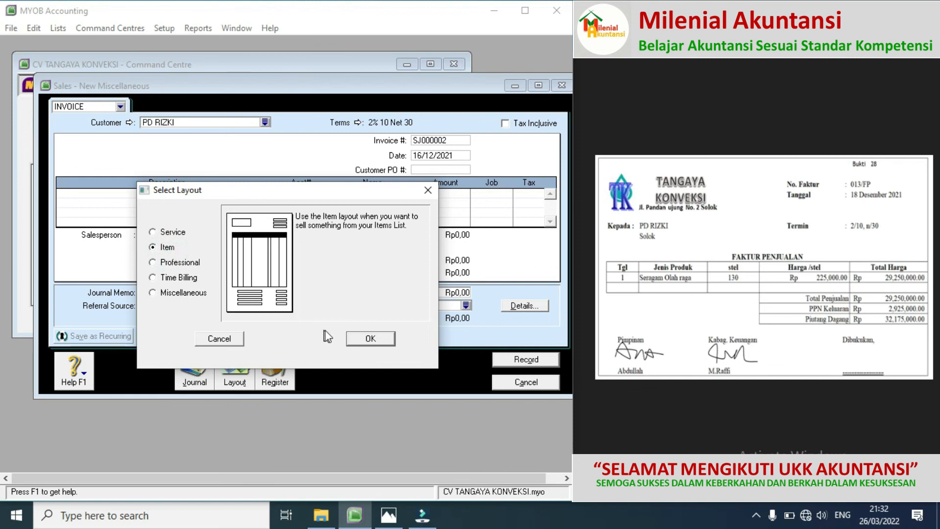
pyautogui.click(354, 339)
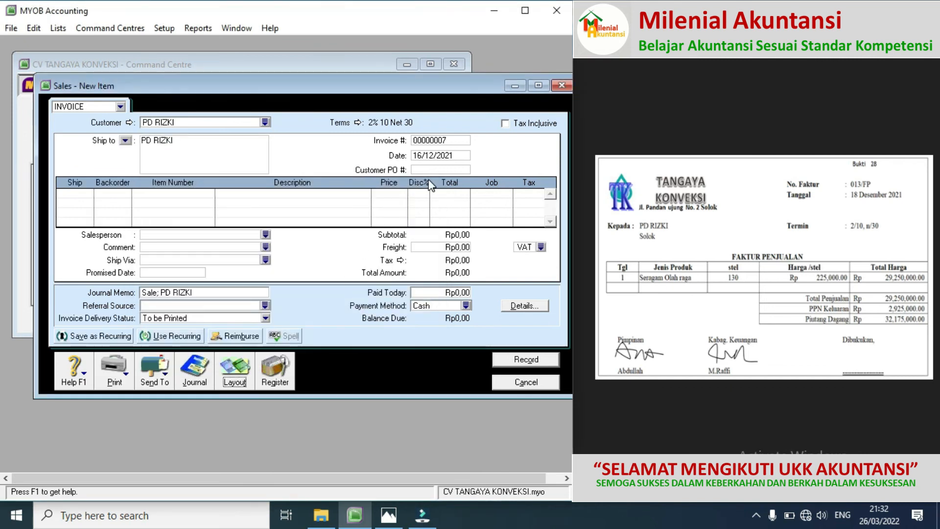
pyautogui.click(454, 141)
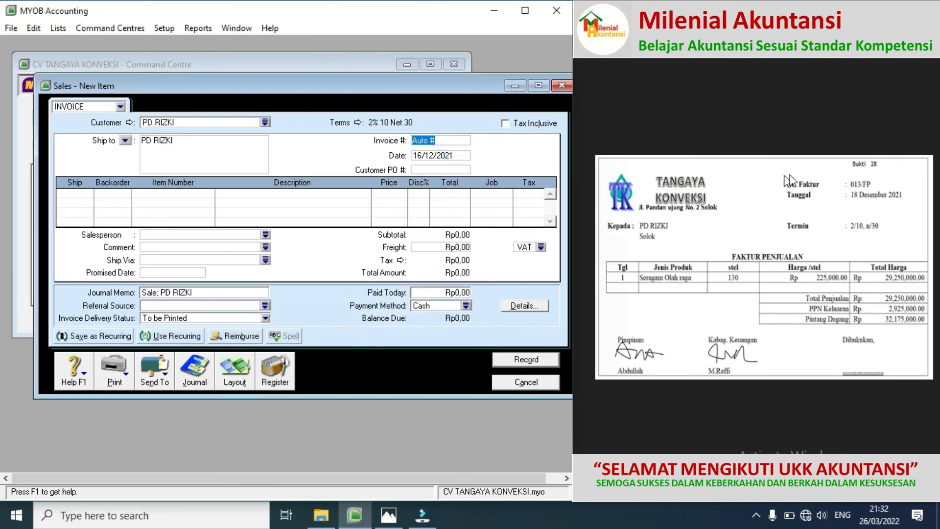
pyautogui.write('013/FP')
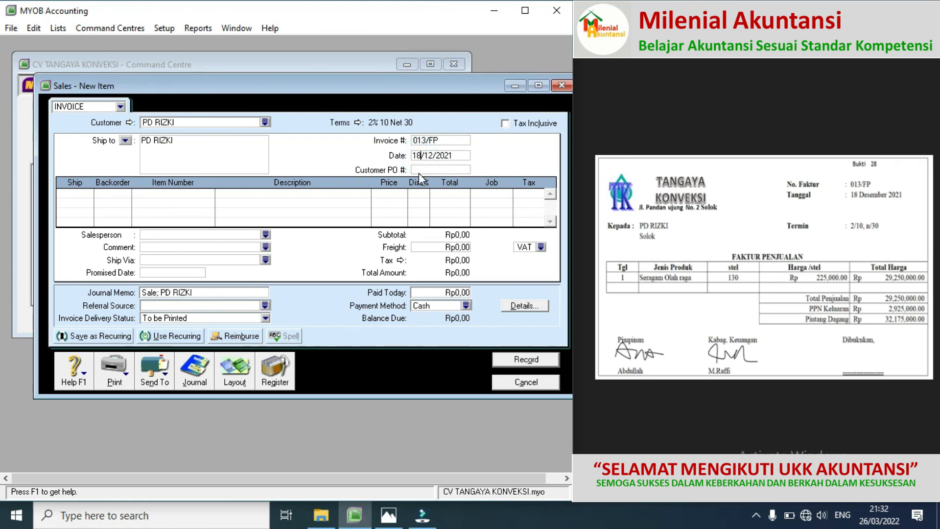
# Add 130 units of item TK-019 to the invoice, consulting the order cost card in voucher 29
pyautogui.click(85, 194)
pyautogui.press('Tab')
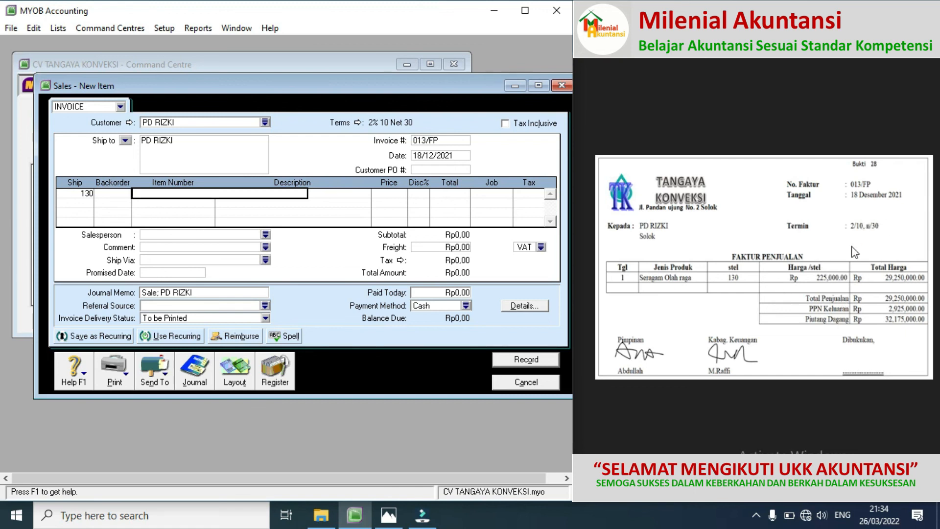
pyautogui.click(923, 273)
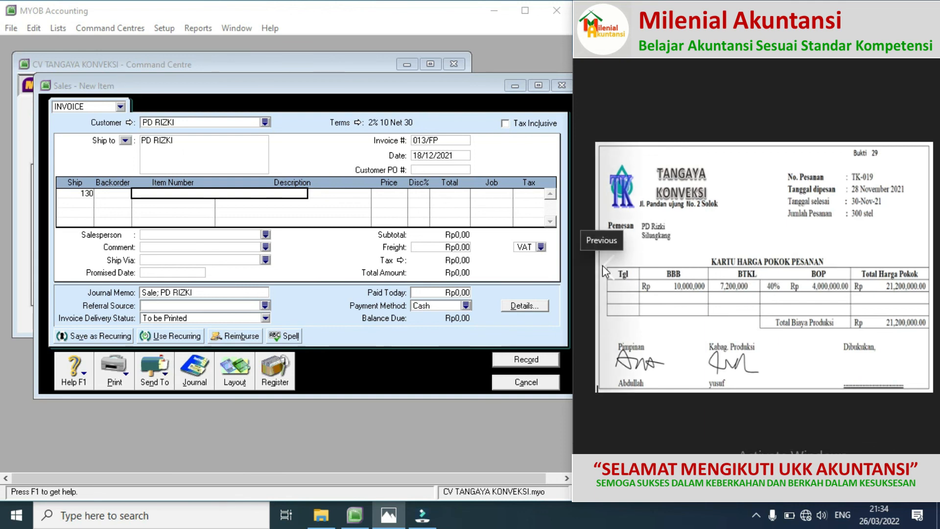
pyautogui.click(602, 266)
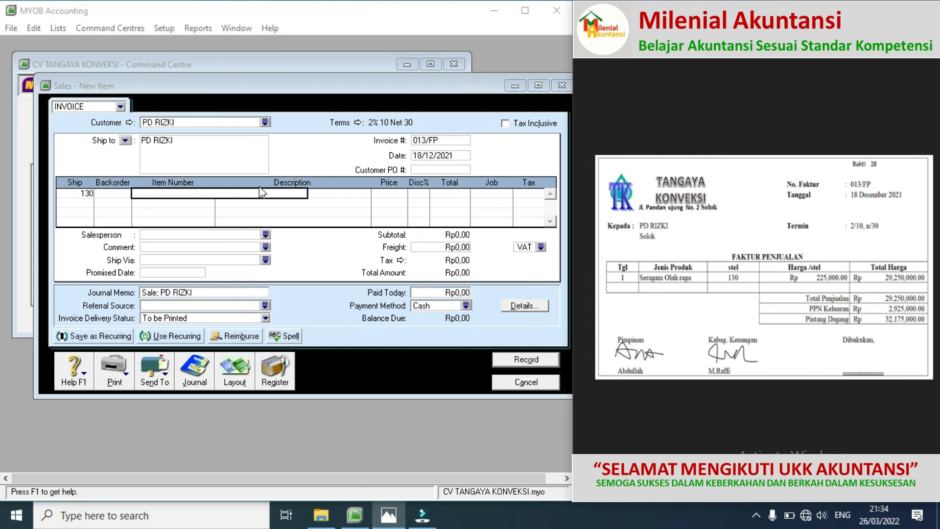
pyautogui.click(239, 195)
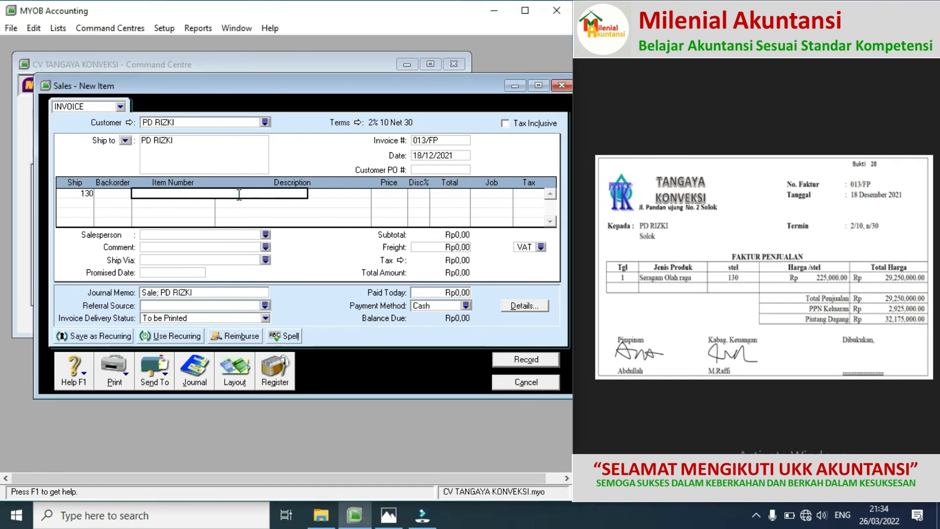
pyautogui.press('Tab')
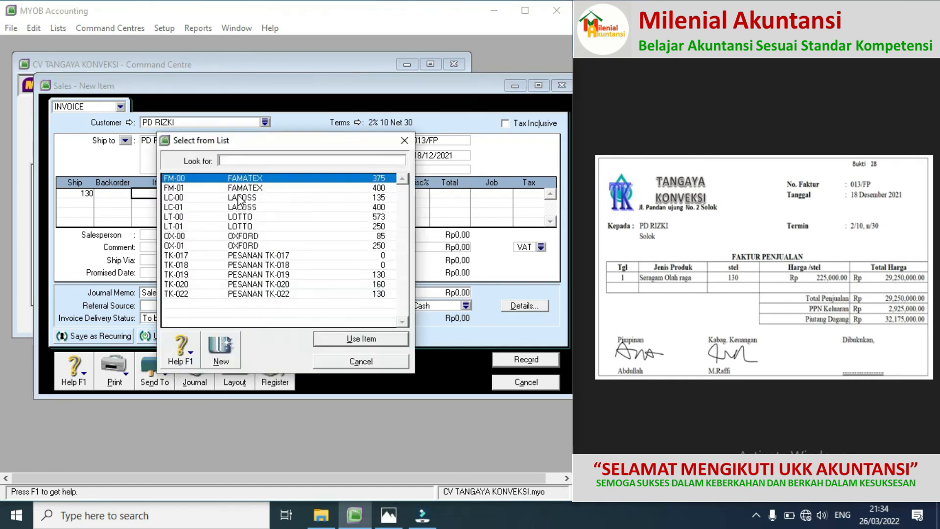
pyautogui.doubleClick(229, 273)
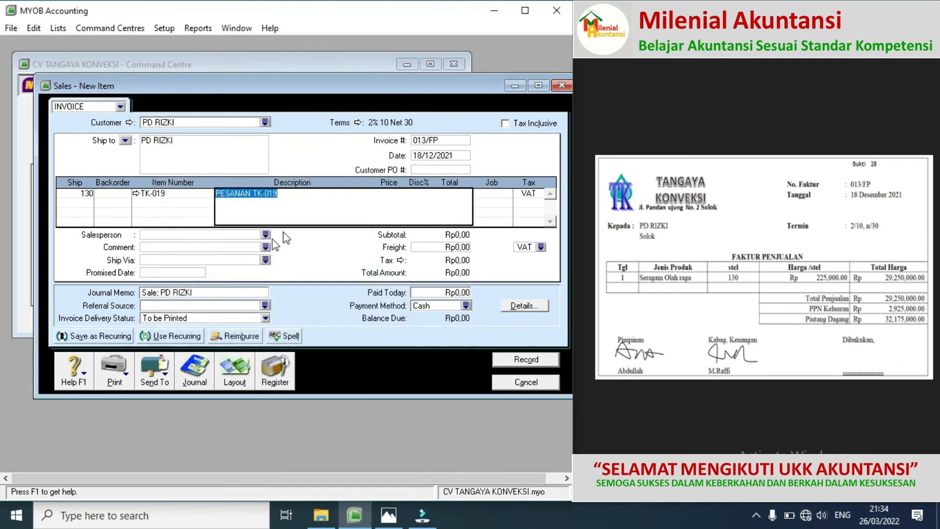
# Set the TK-019 unit price to 225,000 and record invoice 013/FP
pyautogui.press('Tab')
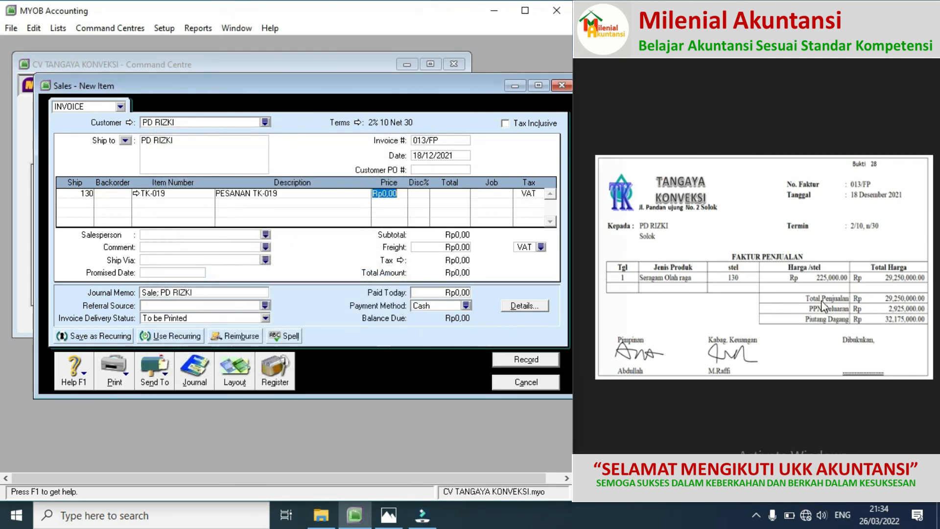
pyautogui.write('225000')
pyautogui.press('Tab')
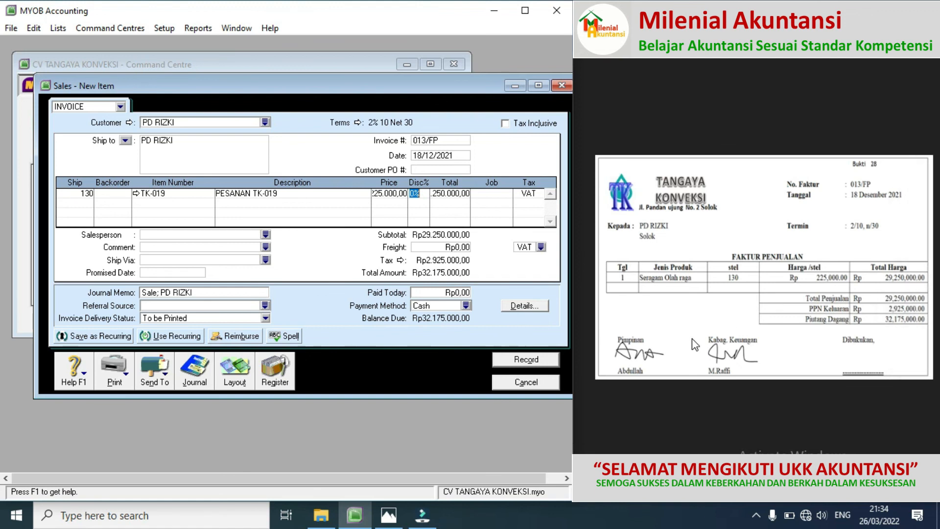
pyautogui.click(526, 359)
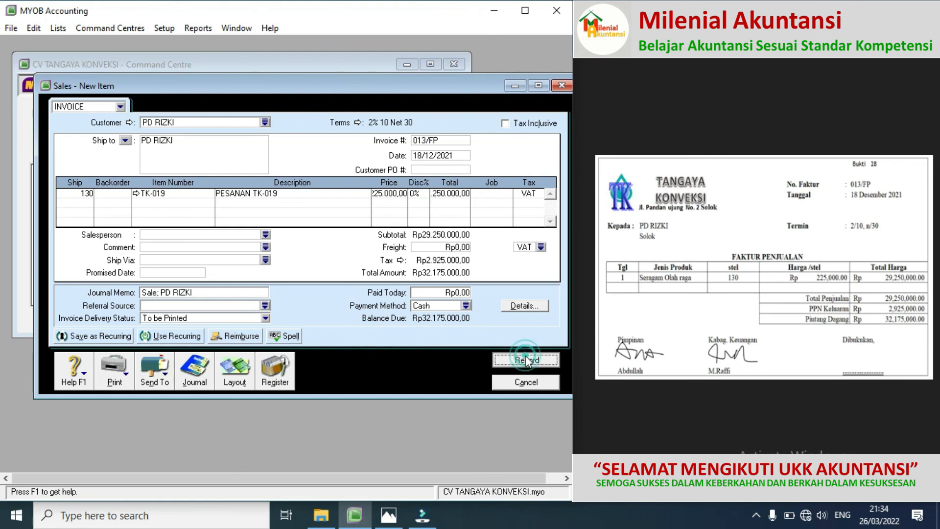
# Check invoice 013/FP's entries in the sales transaction journal against the TK-019 cost card in voucher 29
pyautogui.click(924, 267)
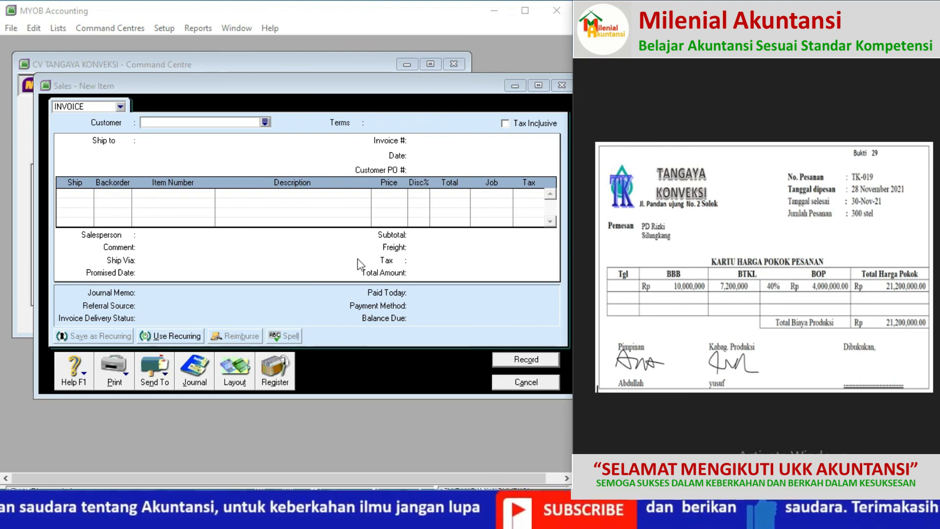
pyautogui.click(202, 375)
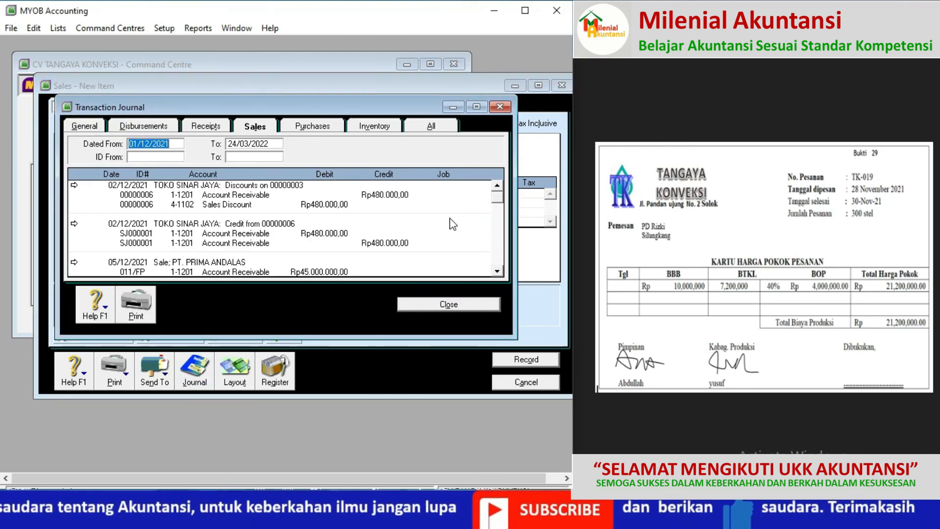
pyautogui.click(498, 272)
pyautogui.click(499, 271)
pyautogui.click(499, 271)
pyautogui.click(499, 271)
pyautogui.click(500, 272)
pyautogui.click(499, 272)
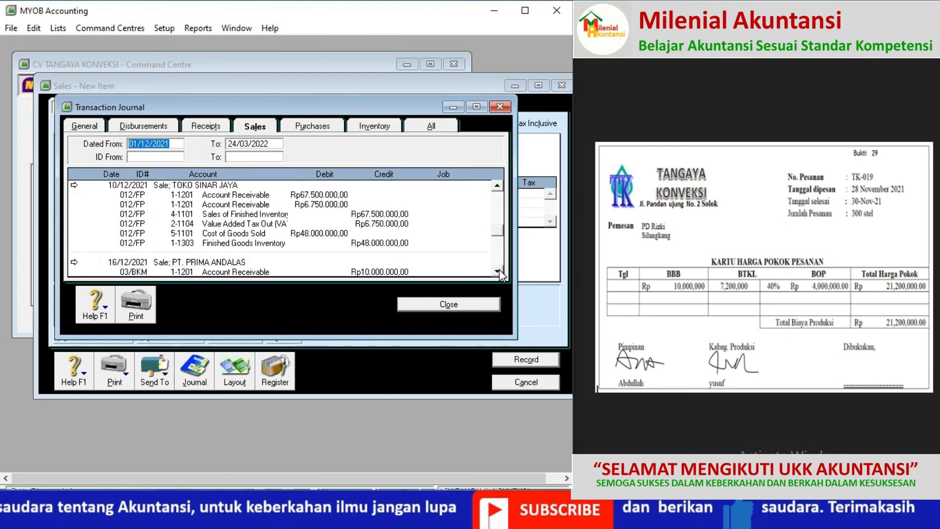
pyautogui.click(499, 272)
pyautogui.click(499, 272)
pyautogui.click(499, 272)
pyautogui.click(499, 272)
pyautogui.click(499, 271)
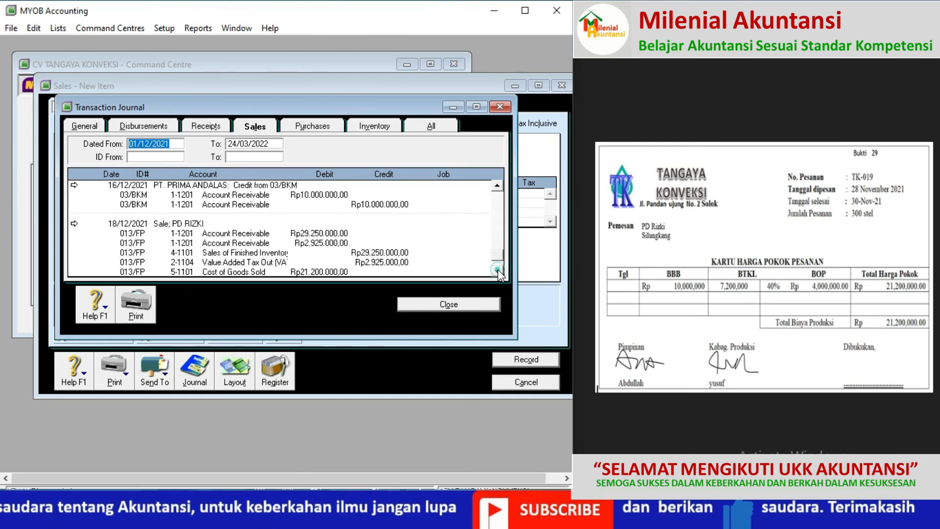
pyautogui.click(499, 272)
pyautogui.click(499, 271)
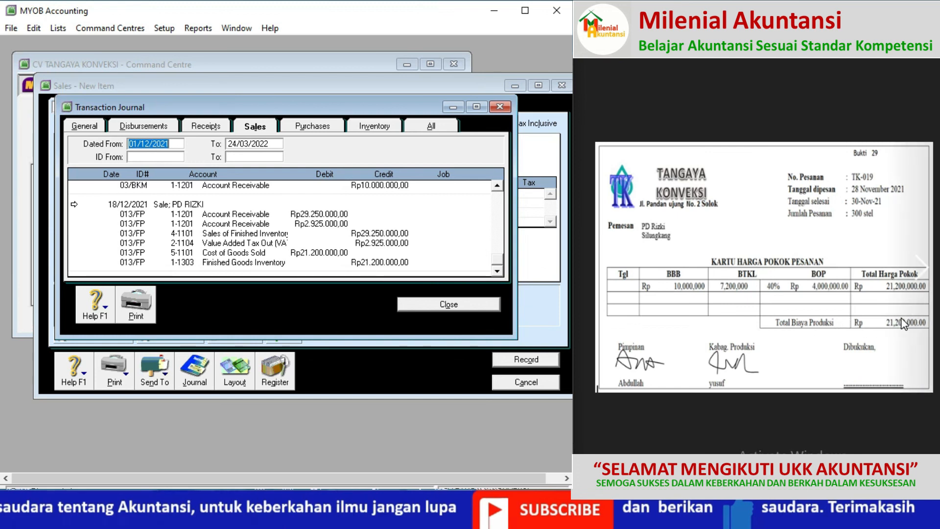
pyautogui.click(436, 305)
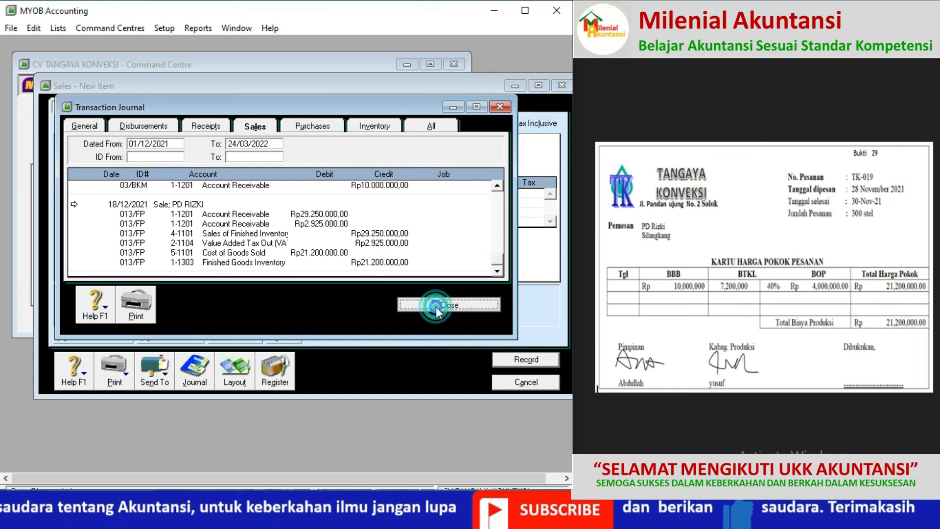
# Bring up voucher 30, petty cash voucher 03/VKK for PT TELKOM, in the document viewer
pyautogui.click(900, 211)
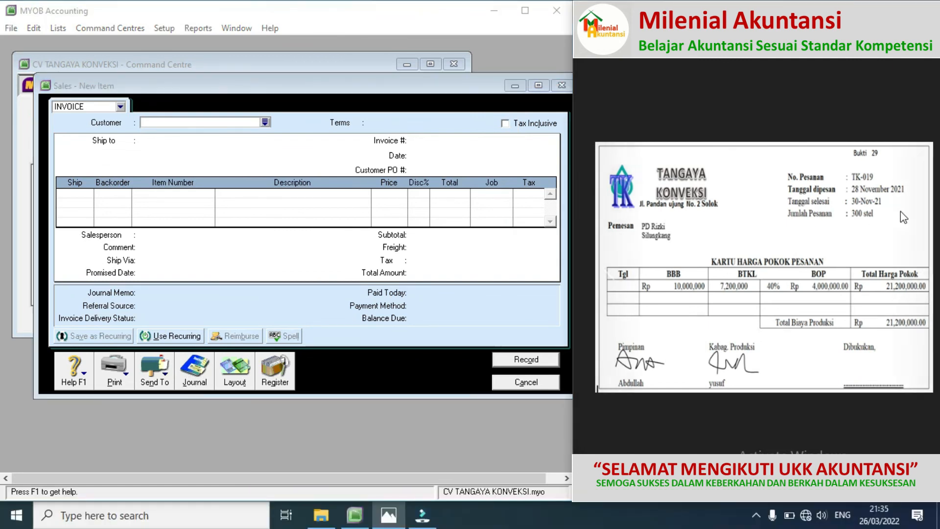
pyautogui.click(926, 268)
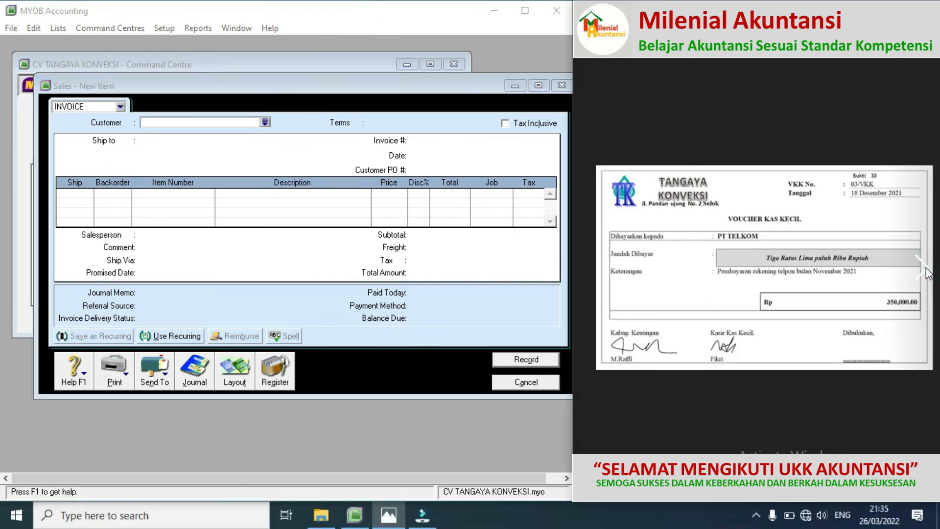